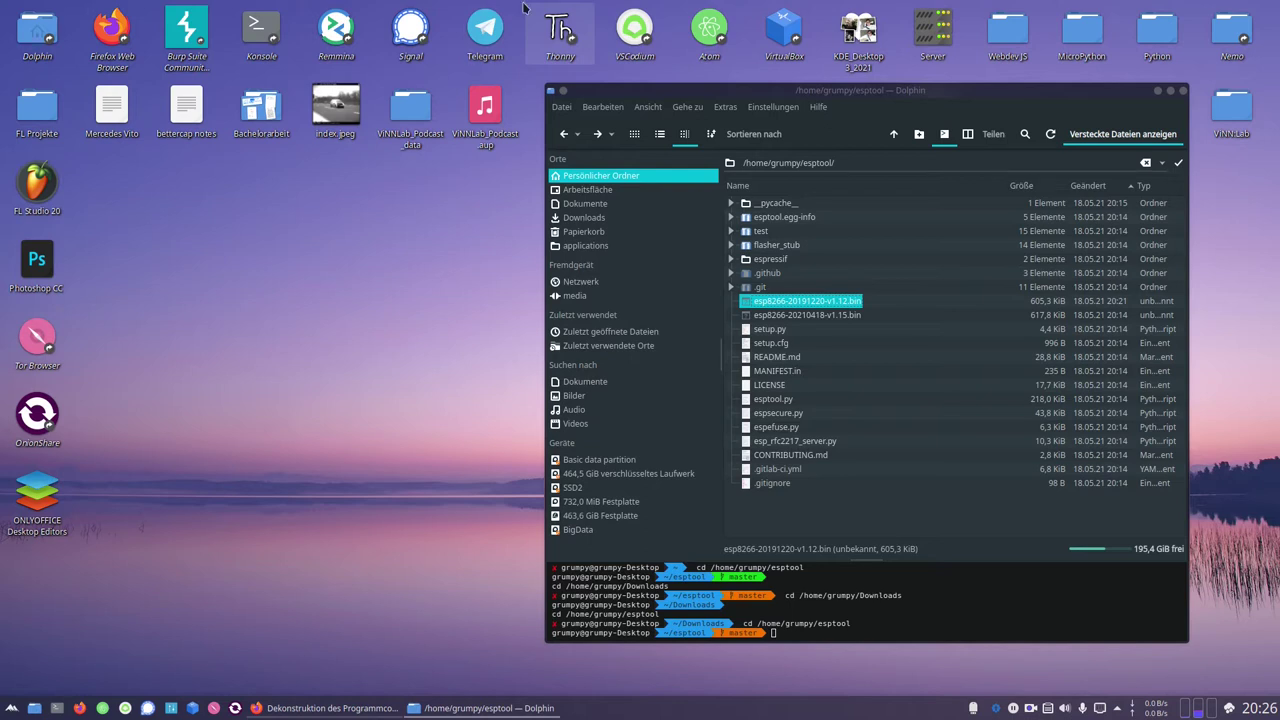
Step: Switch to Firefox and look through the MicroPython firmware download page for the generic ESP8266 module
{"action": "left_click", "coordinate": [352, 705]}
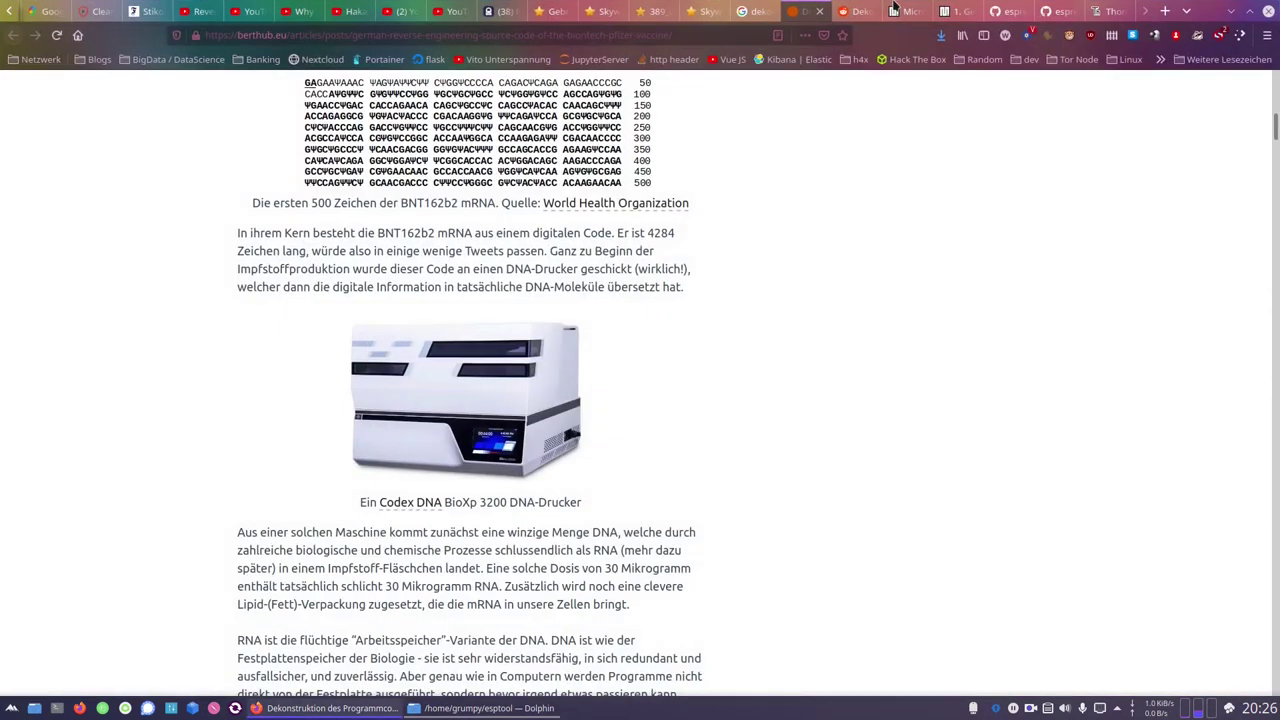
{"action": "left_click", "coordinate": [940, 10]}
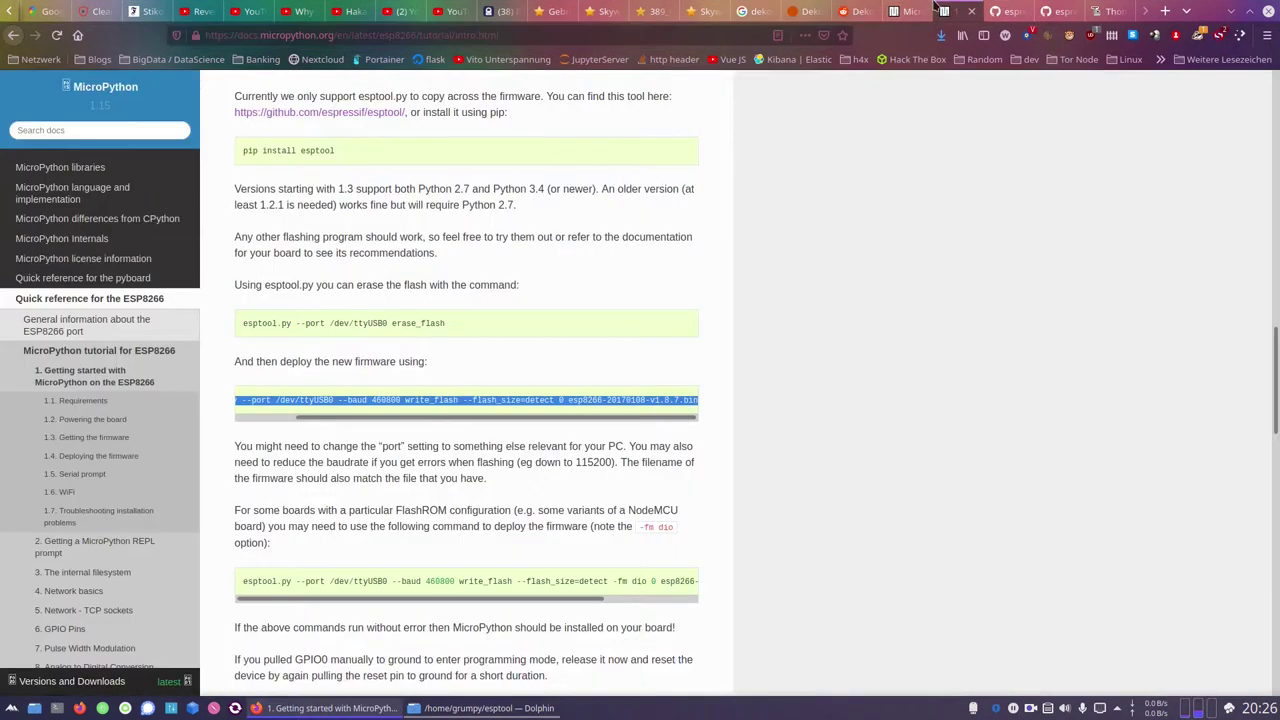
{"action": "left_click", "coordinate": [895, 12]}
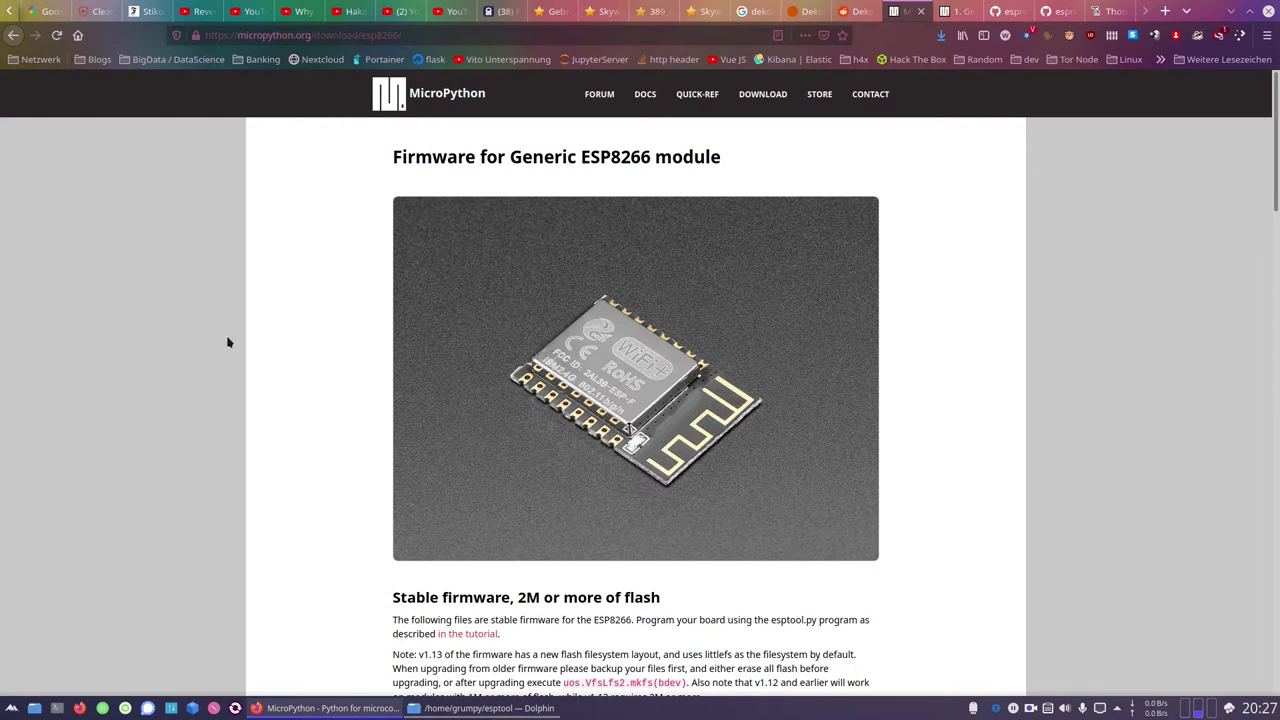
{"action": "scroll", "coordinate": [548, 349], "scroll_direction": "down", "scroll_amount": 5}
{"action": "scroll", "coordinate": [548, 349], "scroll_direction": "down", "scroll_amount": 8}
{"action": "scroll", "coordinate": [768, 524], "scroll_direction": "up", "scroll_amount": 5}
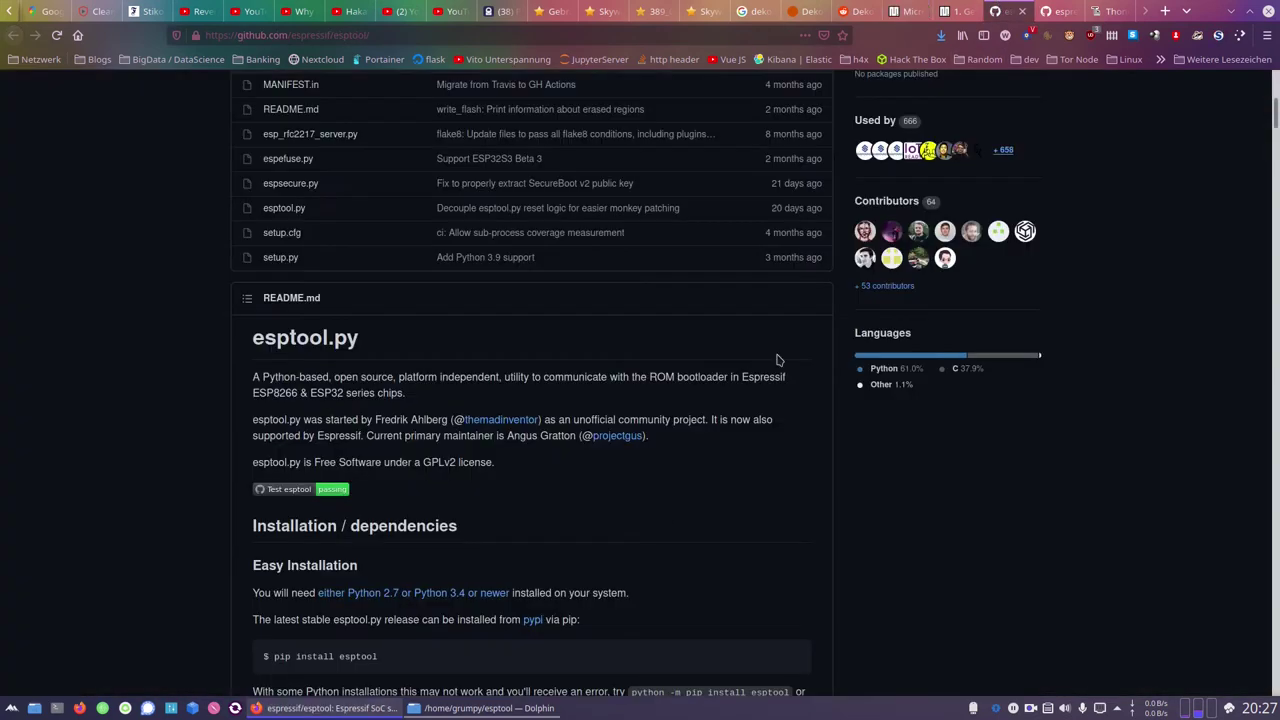
Step: Skim the installation section of the esptool GitHub page, and return to MicroPython's ESP8266 getting-started tutorial
{"action": "scroll", "coordinate": [774, 363], "scroll_direction": "up", "scroll_amount": 10}
{"action": "scroll", "coordinate": [650, 524], "scroll_direction": "down", "scroll_amount": 10}
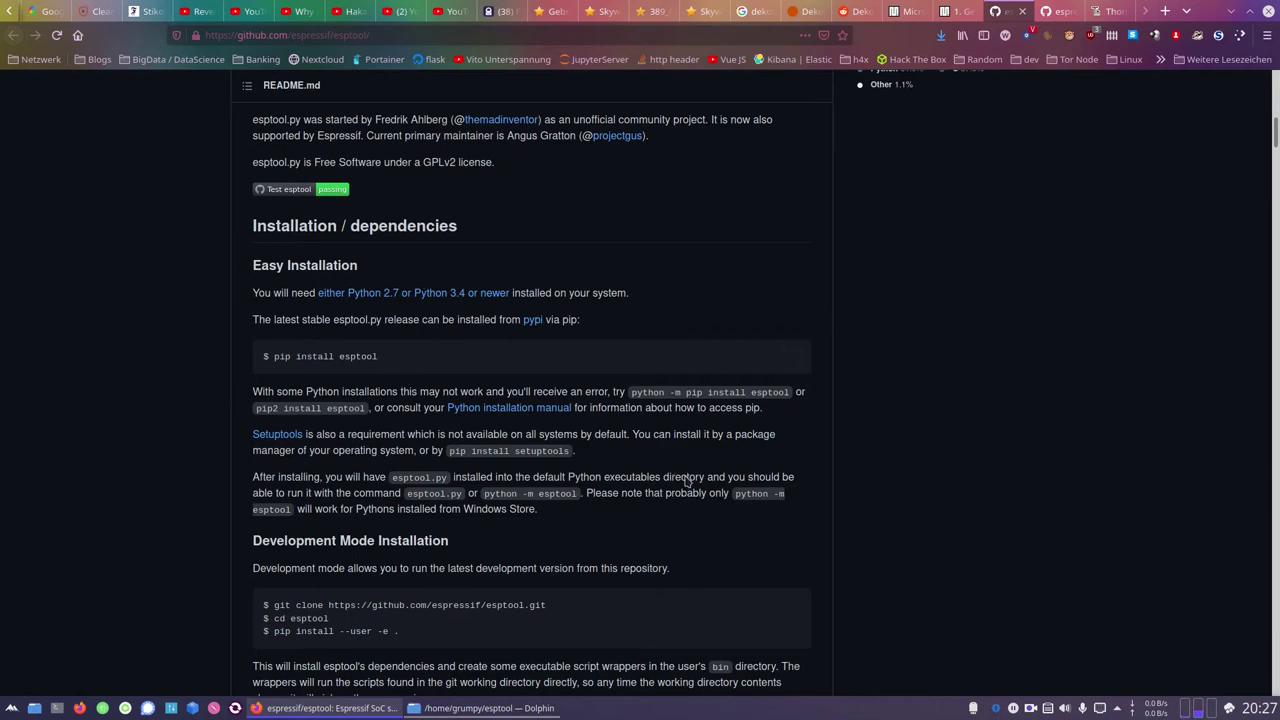
{"action": "scroll", "coordinate": [805, 407], "scroll_direction": "up", "scroll_amount": 10}
{"action": "left_click", "coordinate": [960, 11]}
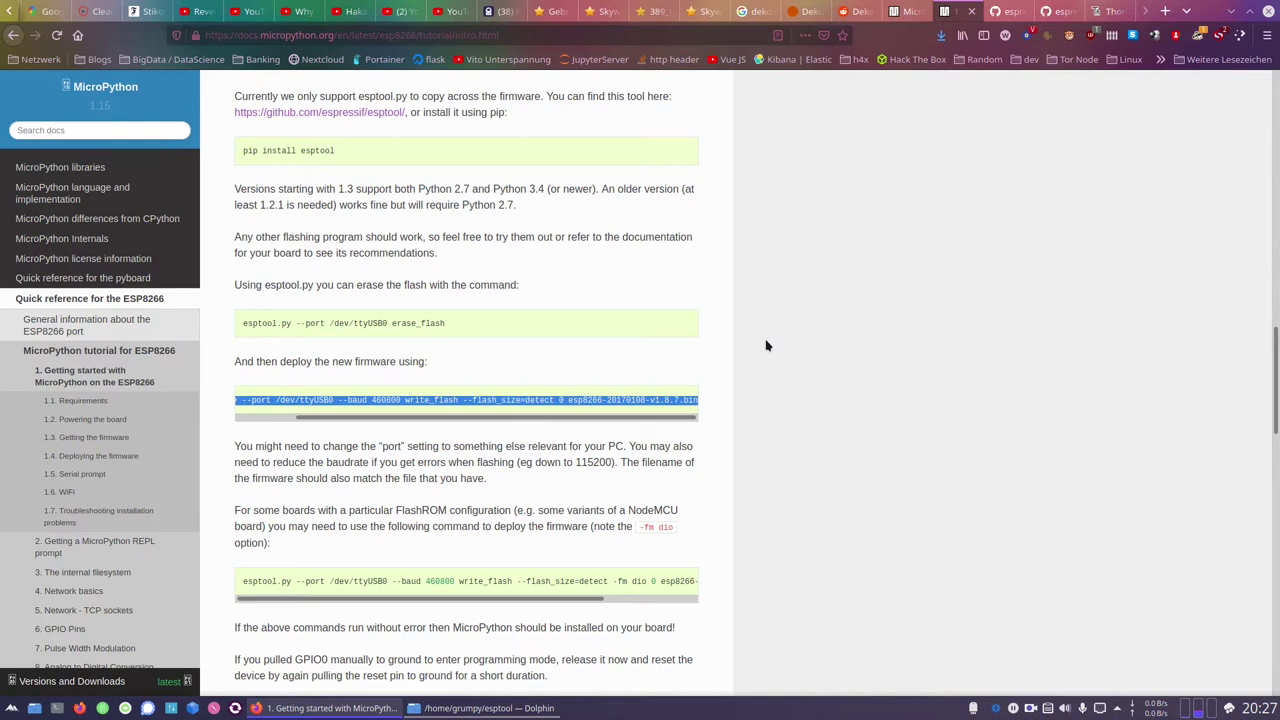
Step: Open Thonny from the desktop to view its editor and shell, and close it again
{"action": "left_click", "coordinate": [336, 710]}
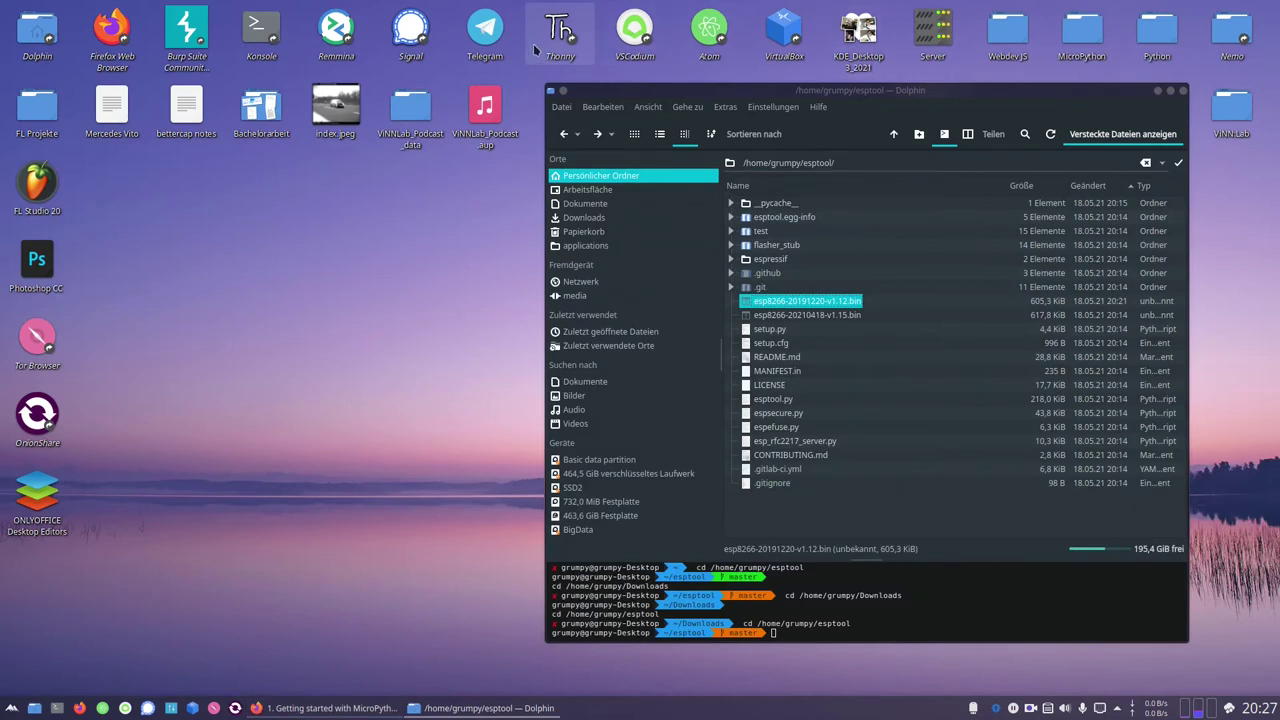
{"action": "left_click", "coordinate": [552, 46]}
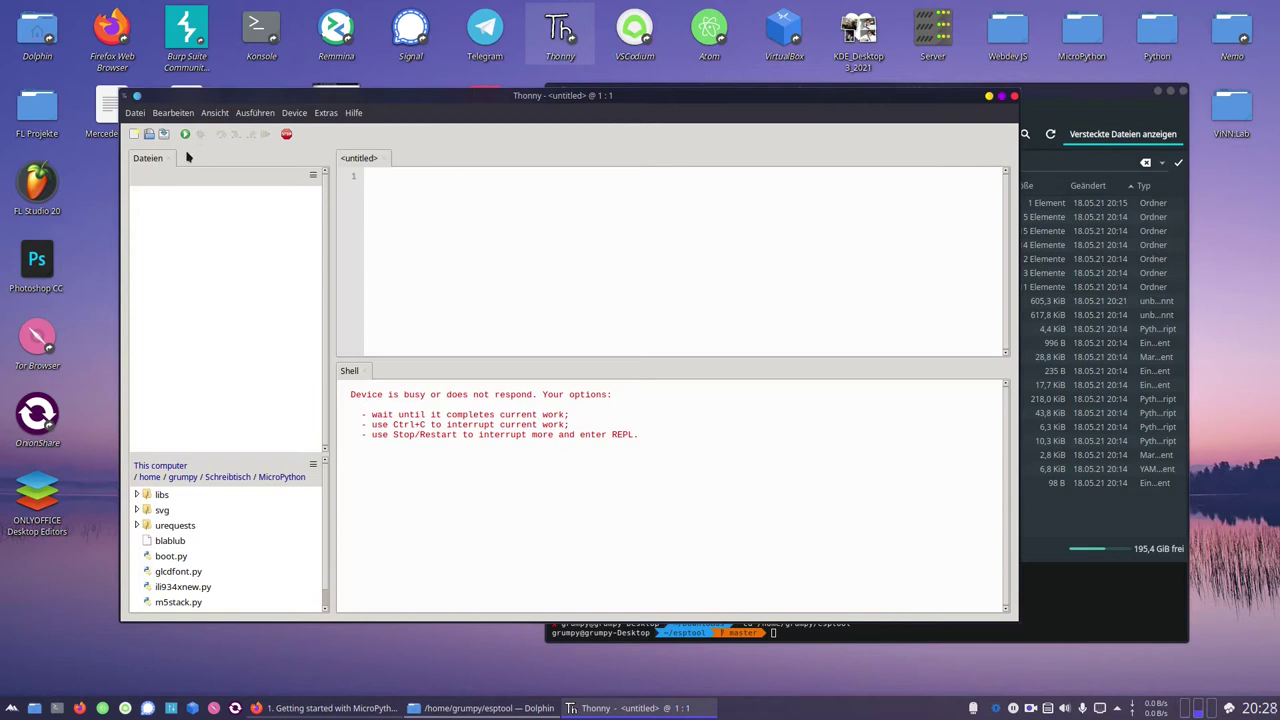
{"action": "left_click_drag", "start_coordinate": [517, 95], "coordinate": [539, 133]}
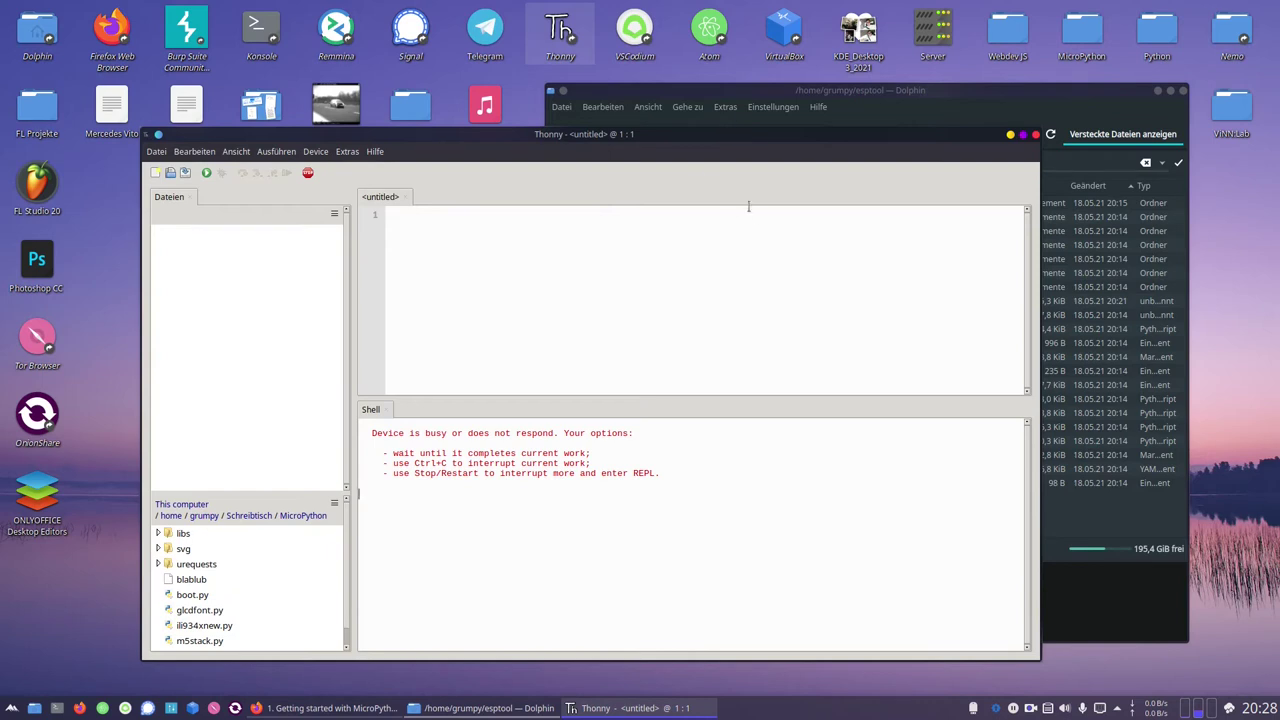
{"action": "left_click", "coordinate": [1033, 136]}
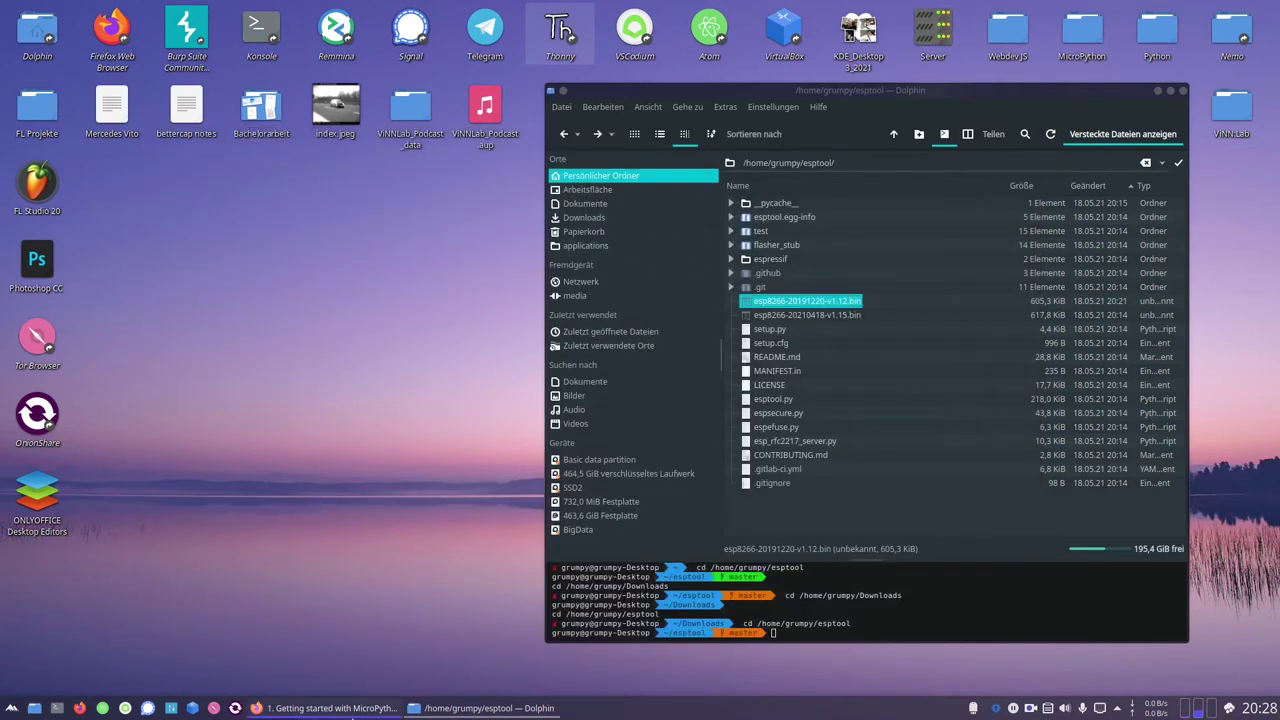
Step: Switch back to Firefox and show the start of the ESP8266 getting-started tutorial and its web address
{"action": "left_click", "coordinate": [330, 708]}
{"action": "left_click", "coordinate": [977, 477]}
{"action": "key", "text": "Home"}
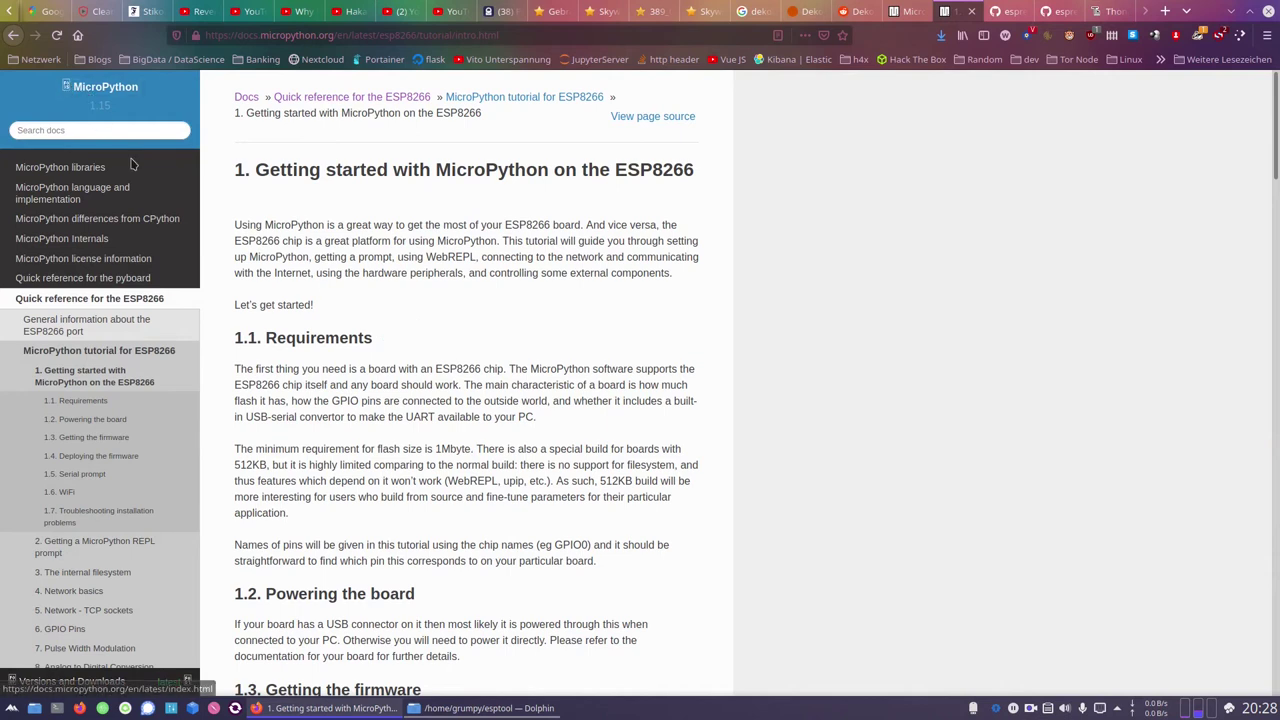
{"action": "left_click", "coordinate": [255, 36]}
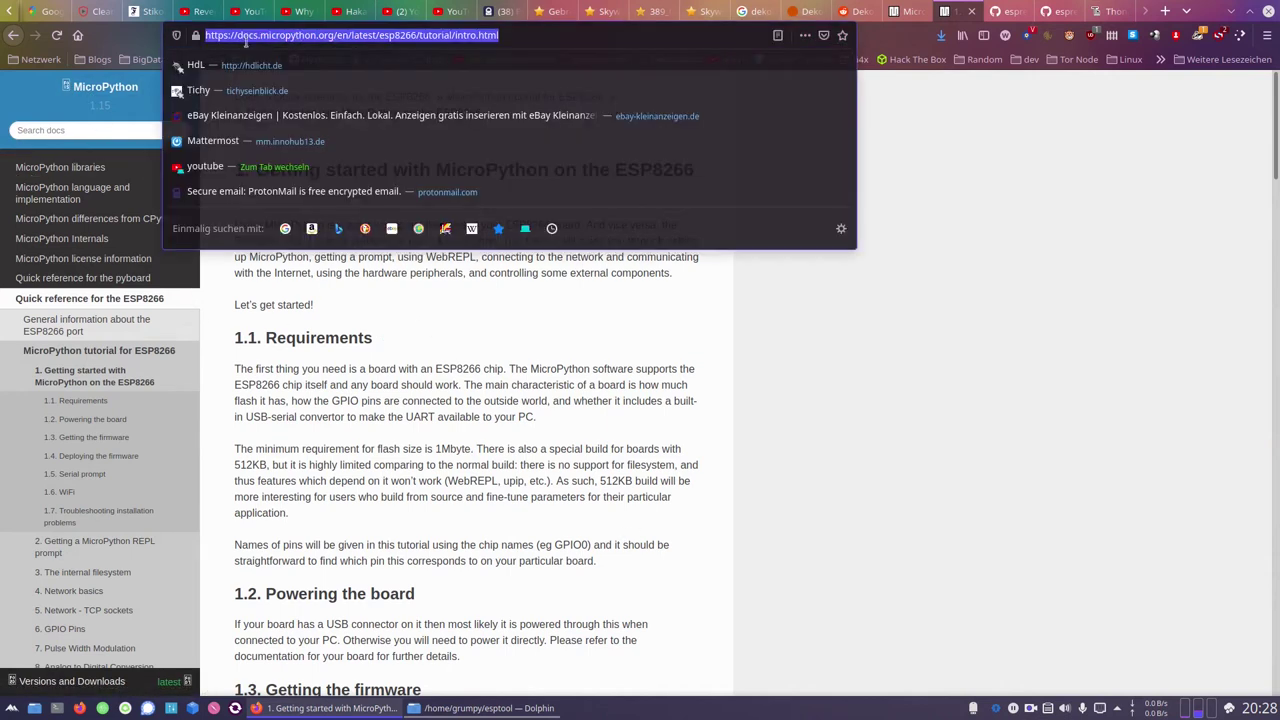
{"action": "left_click", "coordinate": [955, 350]}
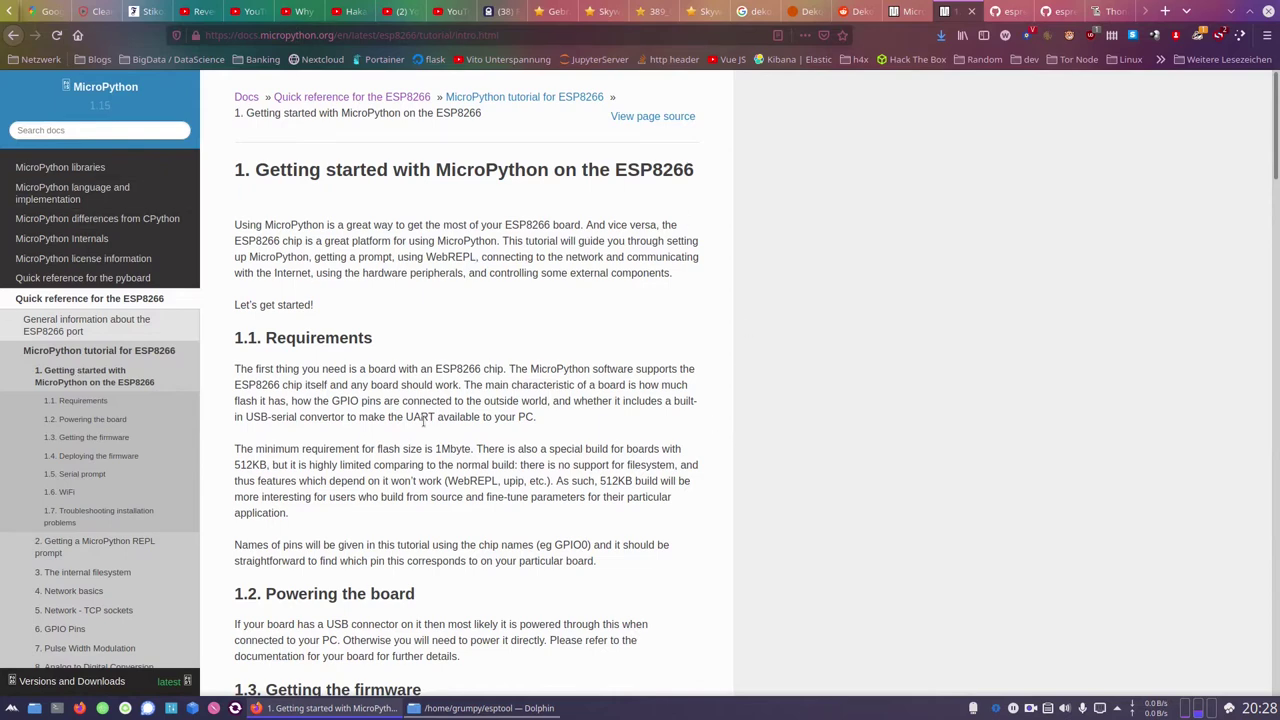
Step: Skim the tutorial's sections on getting and deploying the firmware, and return to its beginning
{"action": "scroll", "coordinate": [422, 420], "scroll_direction": "down", "scroll_amount": 15}
{"action": "scroll", "coordinate": [432, 450], "scroll_direction": "down", "scroll_amount": 3}
{"action": "middle_click", "coordinate": [845, 466]}
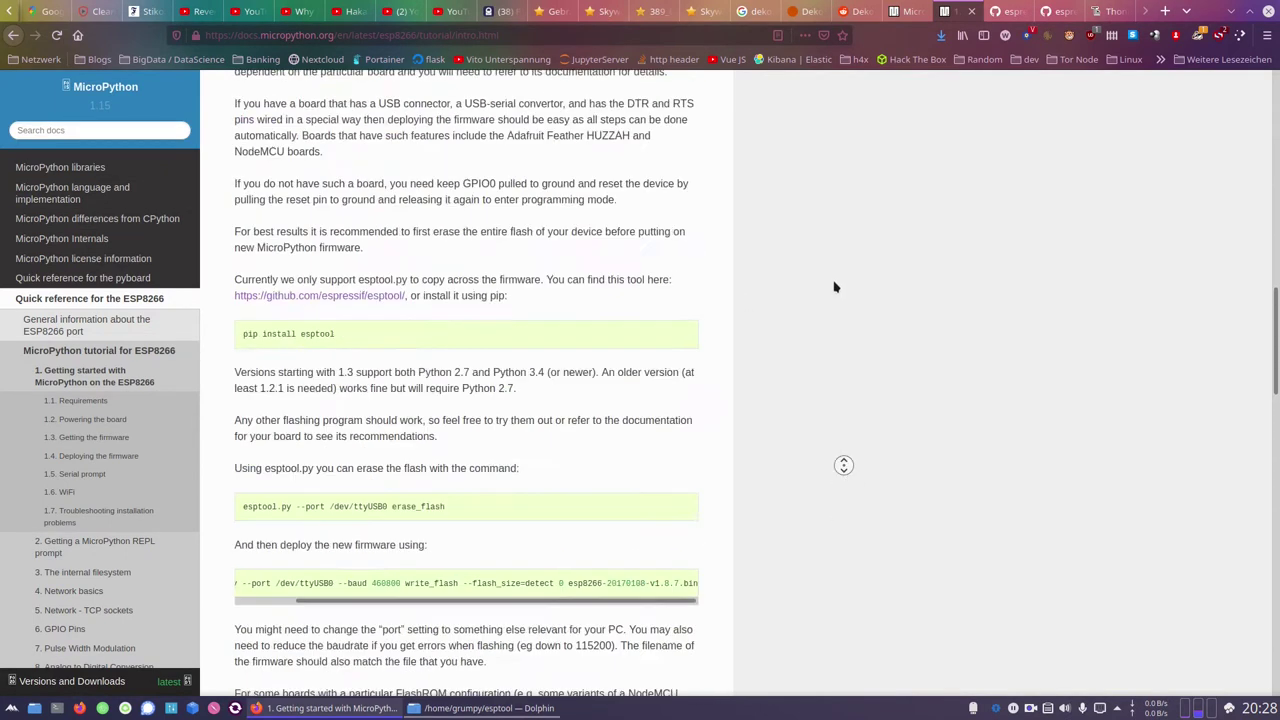
{"action": "scroll", "coordinate": [870, 353], "scroll_direction": "down", "scroll_amount": 6}
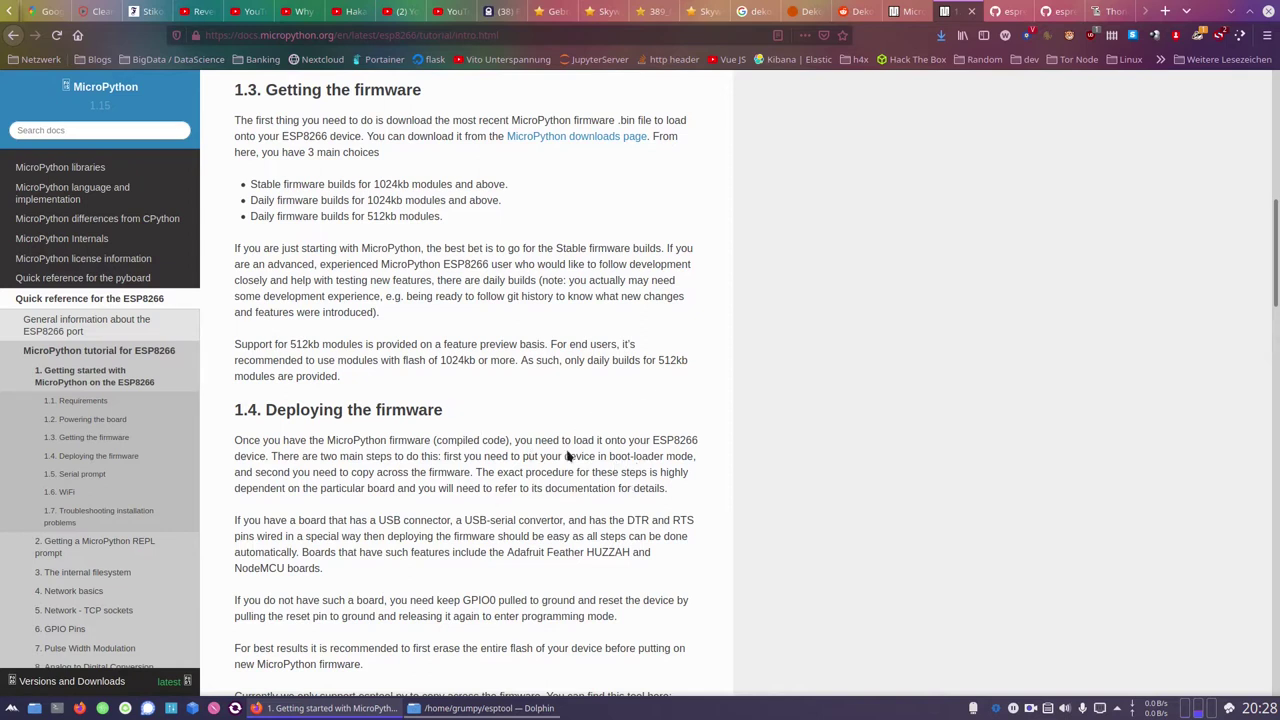
{"action": "scroll", "coordinate": [569, 451], "scroll_direction": "down", "scroll_amount": 10}
{"action": "scroll", "coordinate": [640, 431], "scroll_direction": "up", "scroll_amount": 13}
{"action": "scroll", "coordinate": [575, 395], "scroll_direction": "up", "scroll_amount": 3}
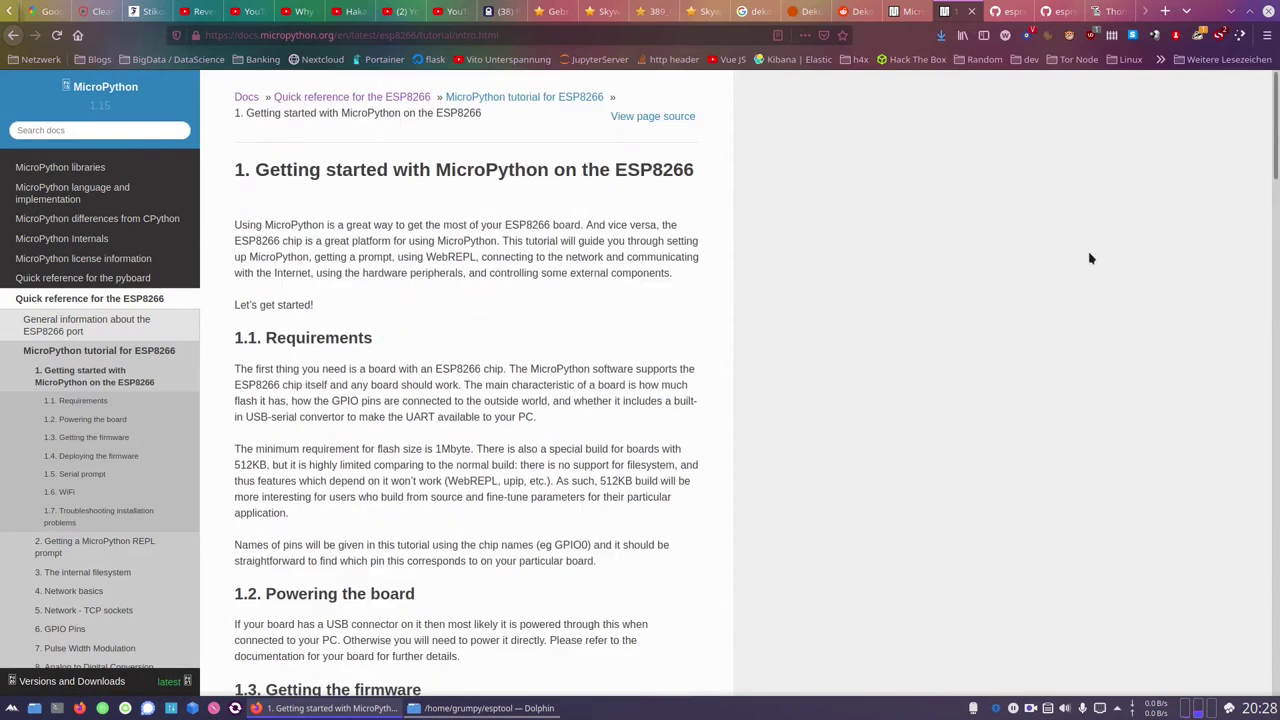
Step: Search DuckDuckGo for images of the ESP8266 named in the tutorial heading, and return to the tutorial
{"action": "triple_click", "coordinate": [607, 157]}
{"action": "left_click_drag", "start_coordinate": [607, 157], "coordinate": [433, 170]}
{"action": "left_click", "coordinate": [640, 189]}
{"action": "double_click", "coordinate": [647, 170]}
{"action": "right_click", "coordinate": [647, 170]}
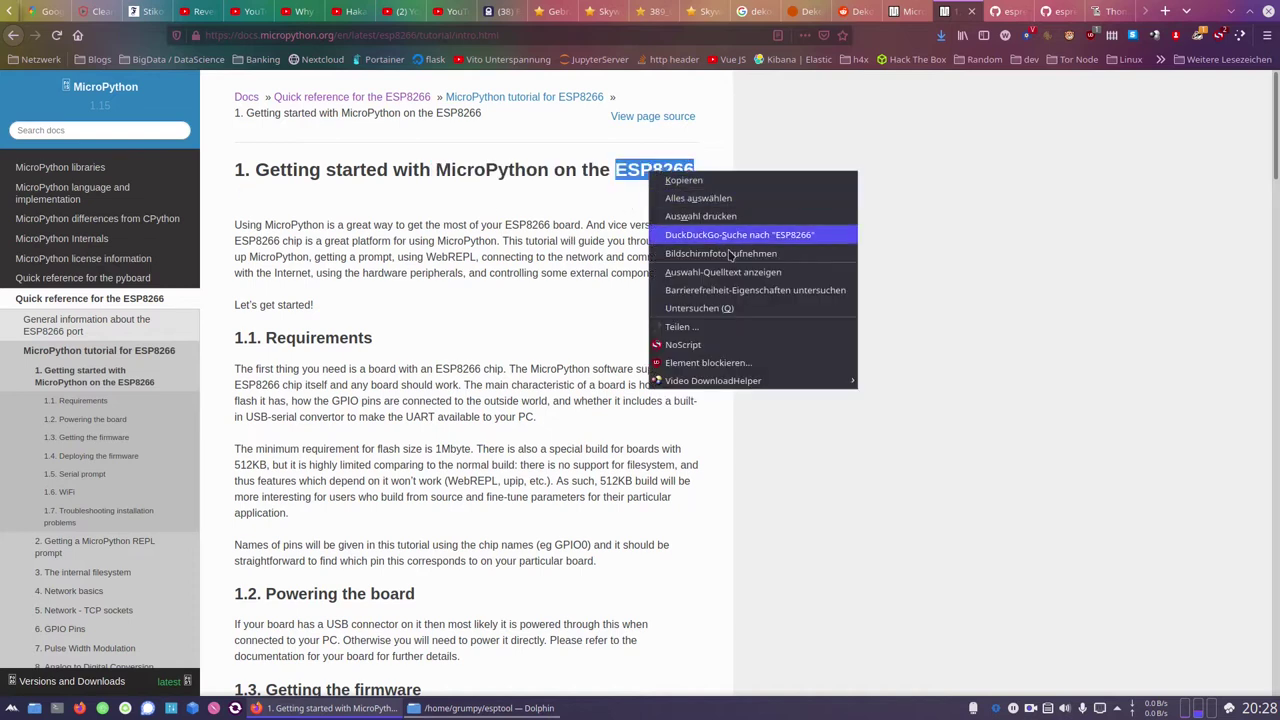
{"action": "left_click", "coordinate": [758, 236]}
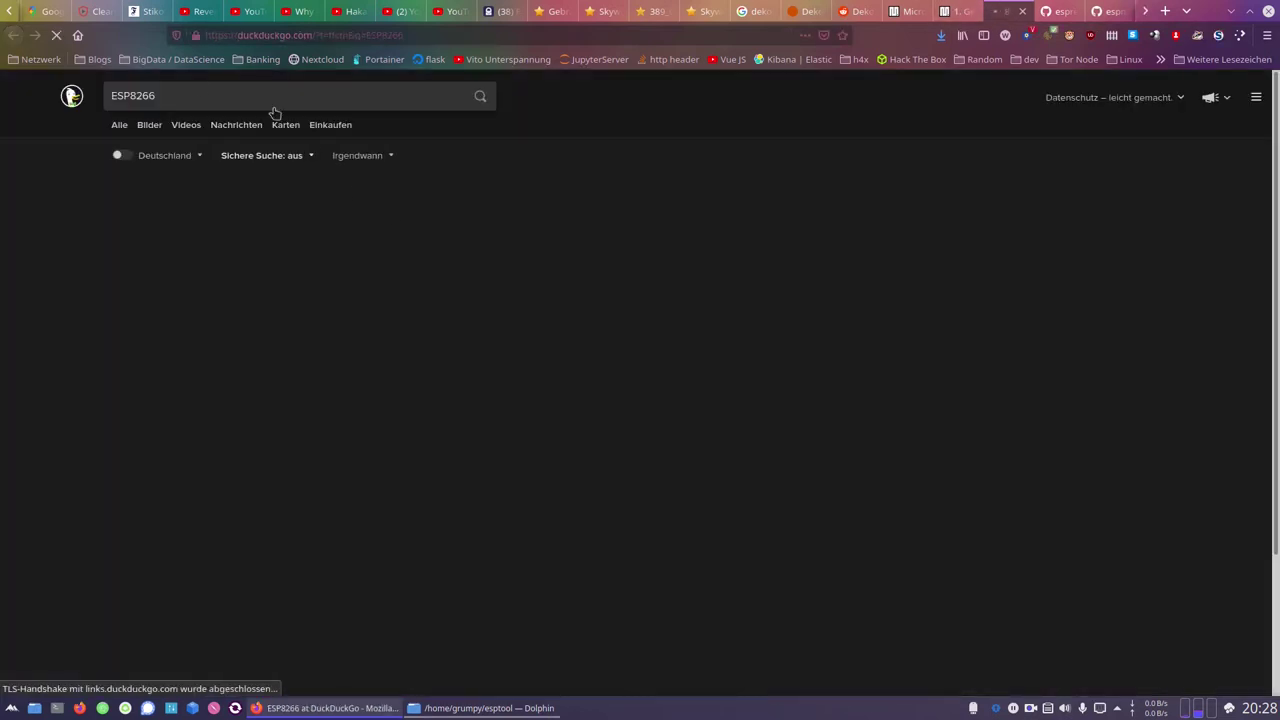
{"action": "left_click", "coordinate": [149, 127]}
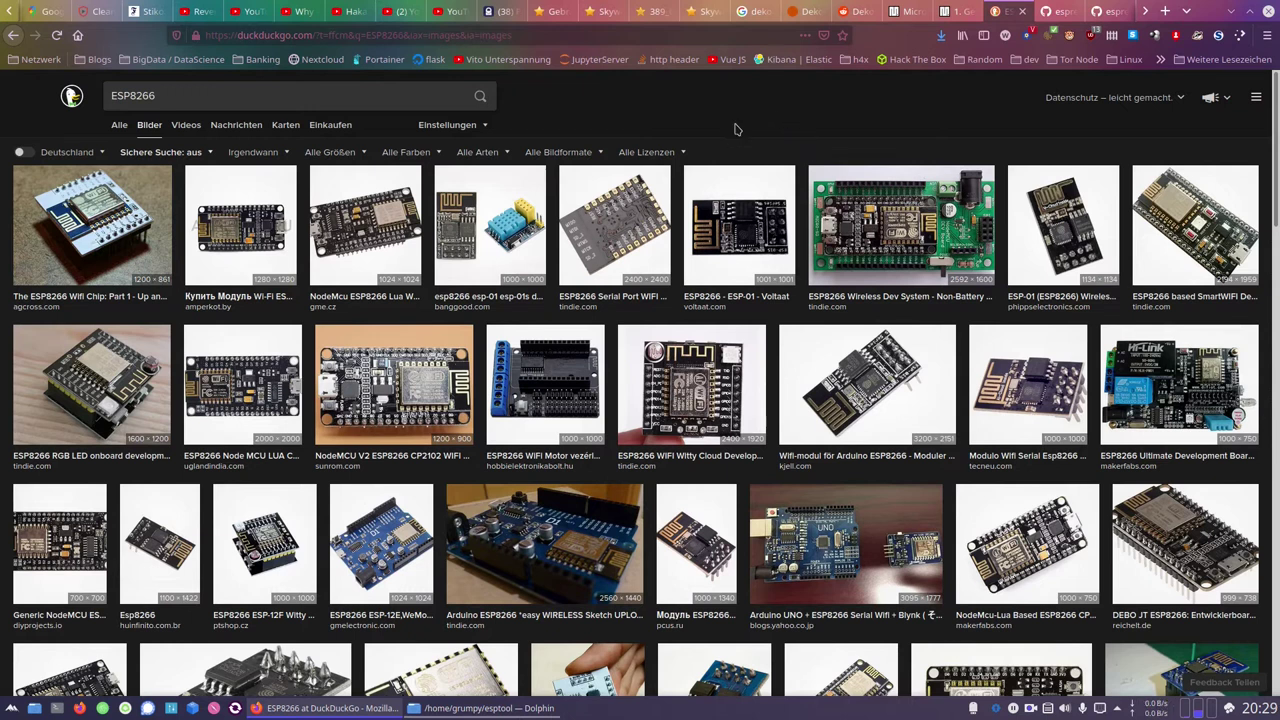
{"action": "left_click", "coordinate": [973, 7]}
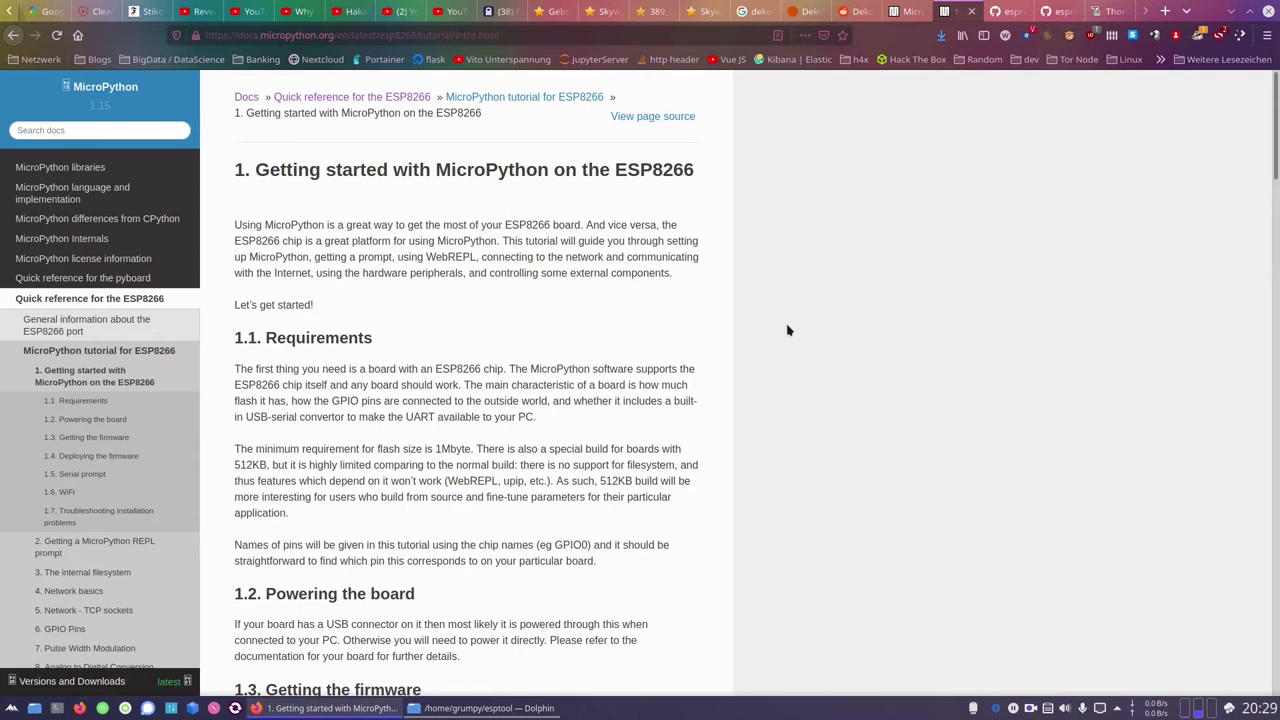
Step: Examine the tutorial's "Deploying the firmware" section and highlight esptool in its pip install command
{"action": "scroll", "coordinate": [789, 329], "scroll_direction": "down", "scroll_amount": 8}
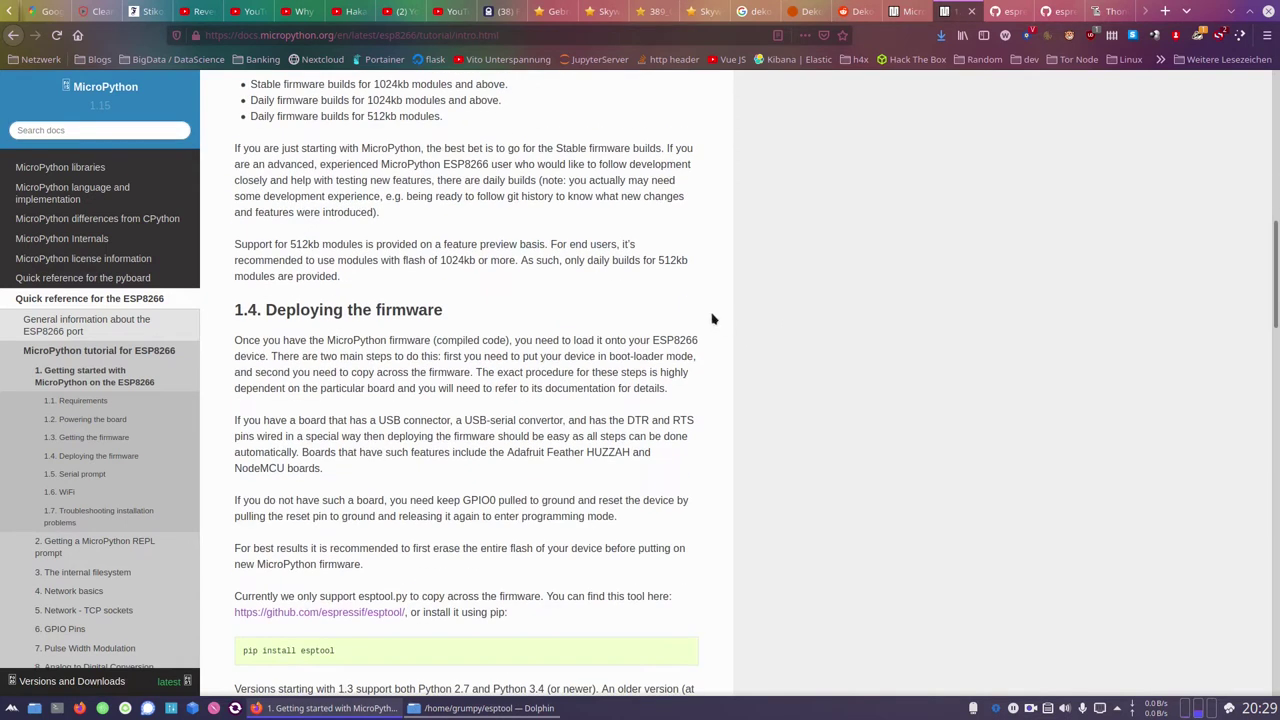
{"action": "double_click", "coordinate": [412, 310]}
{"action": "left_click", "coordinate": [414, 312]}
{"action": "scroll", "coordinate": [414, 320], "scroll_direction": "down", "scroll_amount": 3}
{"action": "double_click", "coordinate": [316, 451]}
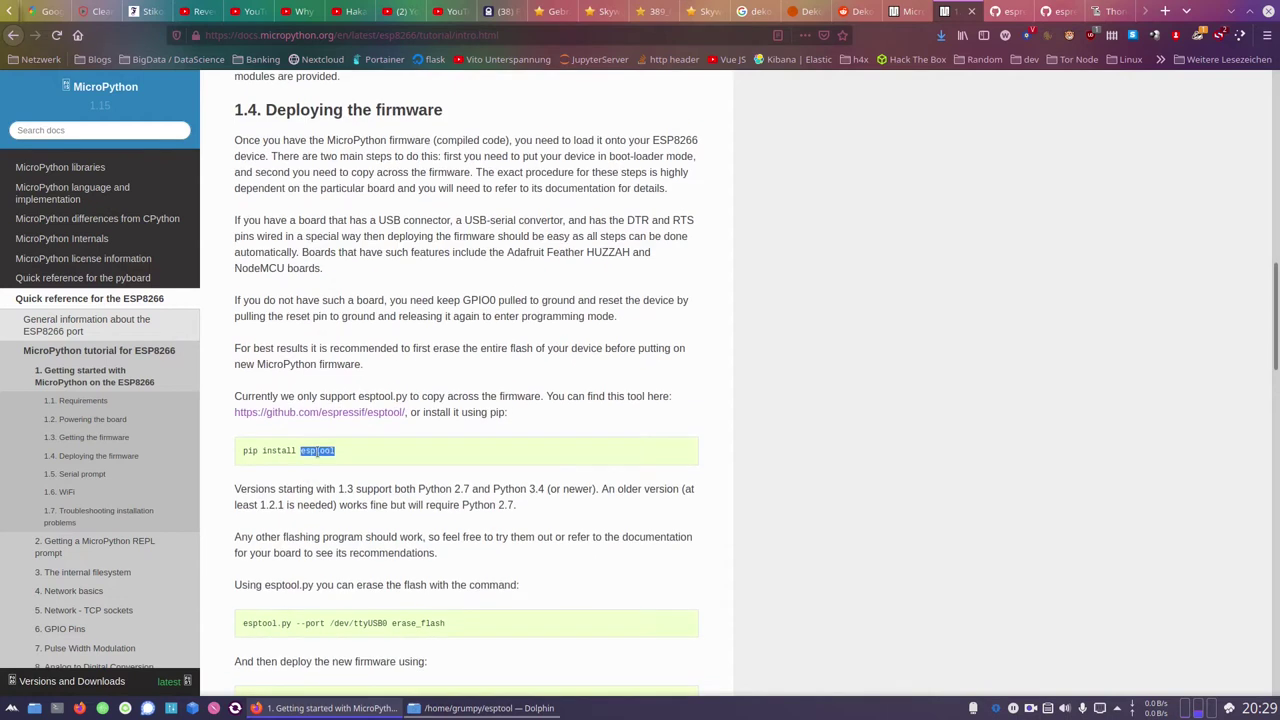
{"action": "left_click", "coordinate": [780, 472]}
Step: Open the tutorial's esptool GitHub link in a new tab, star the repository and skim its README
{"action": "middle_click", "coordinate": [331, 416]}
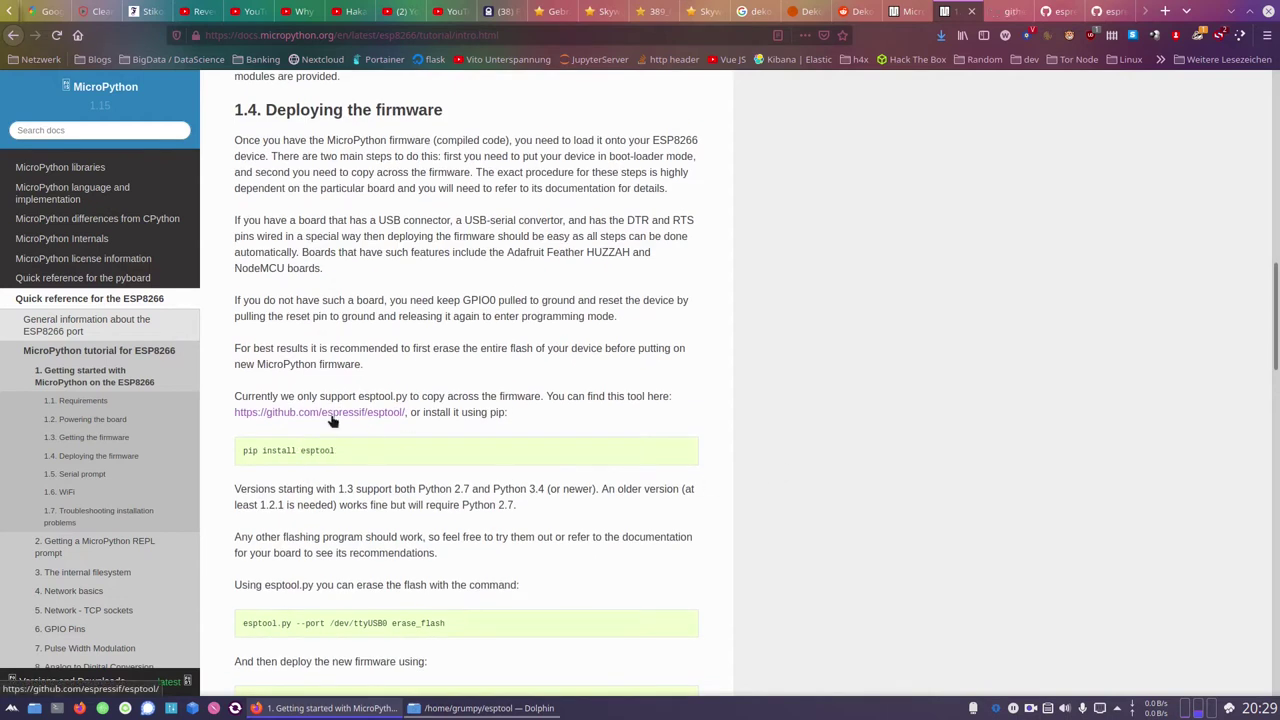
{"action": "left_click", "coordinate": [995, 12]}
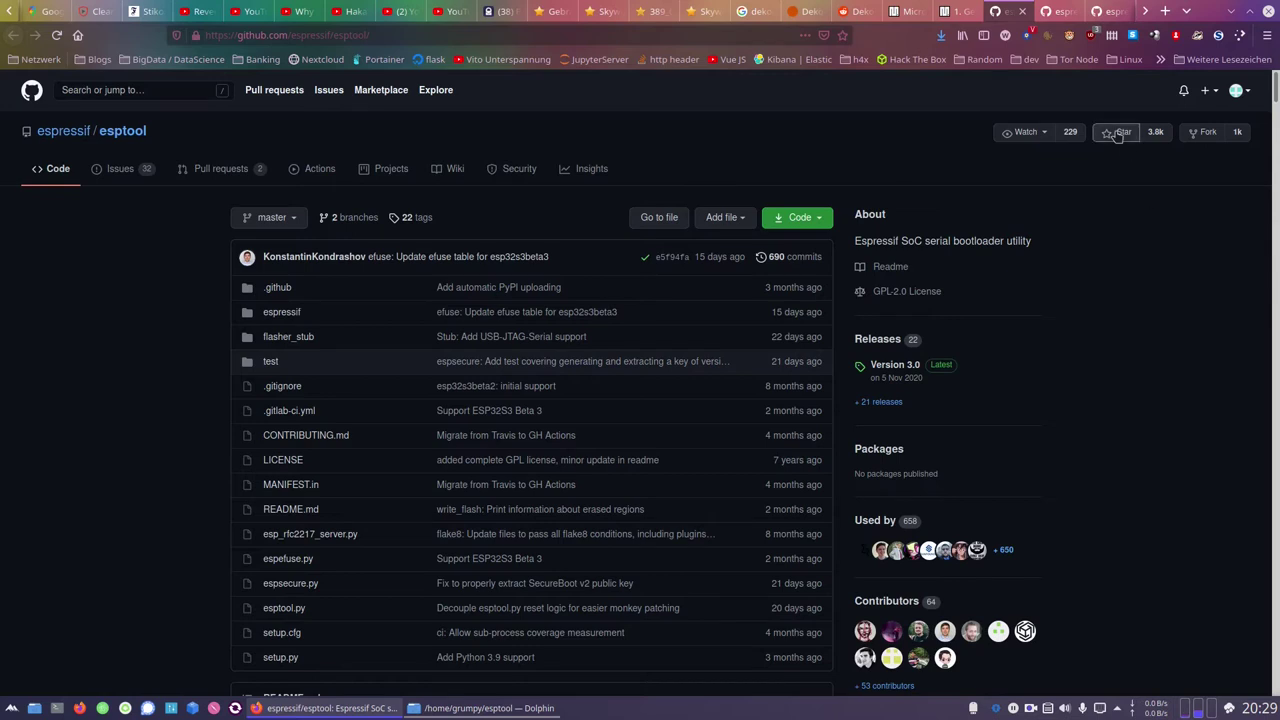
{"action": "scroll", "coordinate": [1075, 360], "scroll_direction": "down", "scroll_amount": 5}
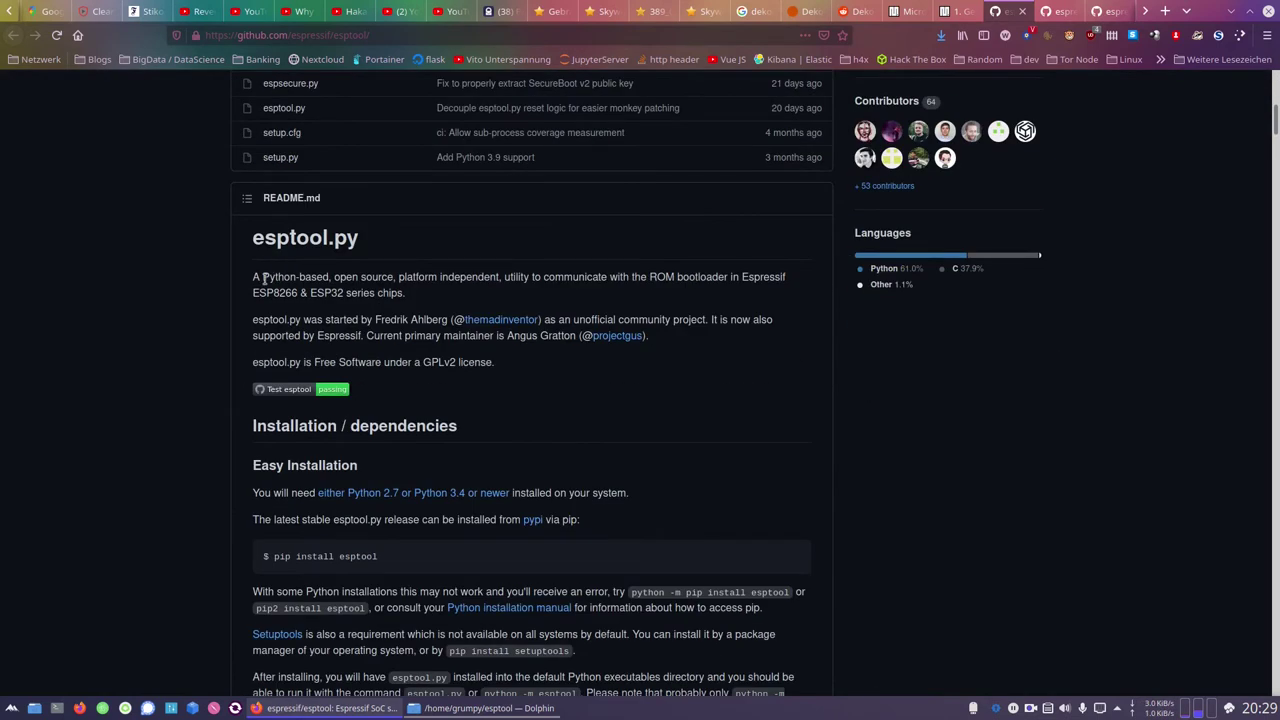
{"action": "scroll", "coordinate": [200, 550], "scroll_direction": "down", "scroll_amount": 15}
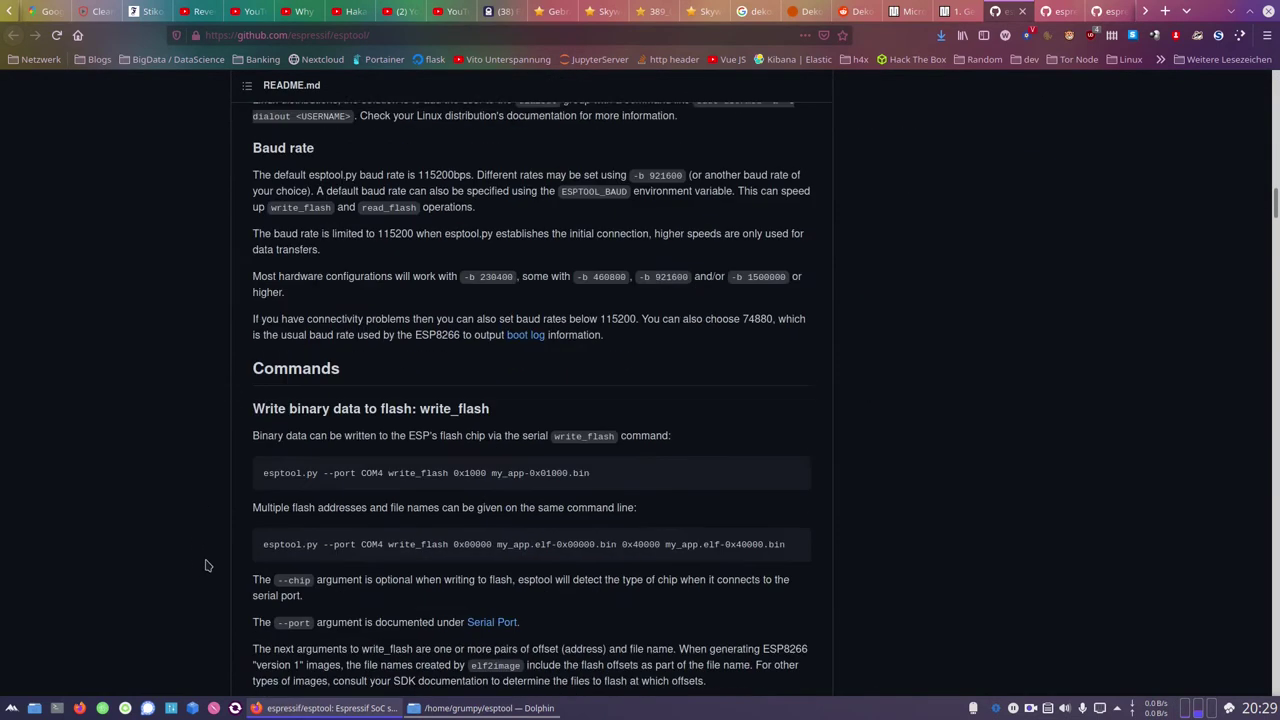
{"action": "scroll", "coordinate": [229, 609], "scroll_direction": "up", "scroll_amount": 5}
{"action": "scroll", "coordinate": [210, 622], "scroll_direction": "up", "scroll_amount": 7}
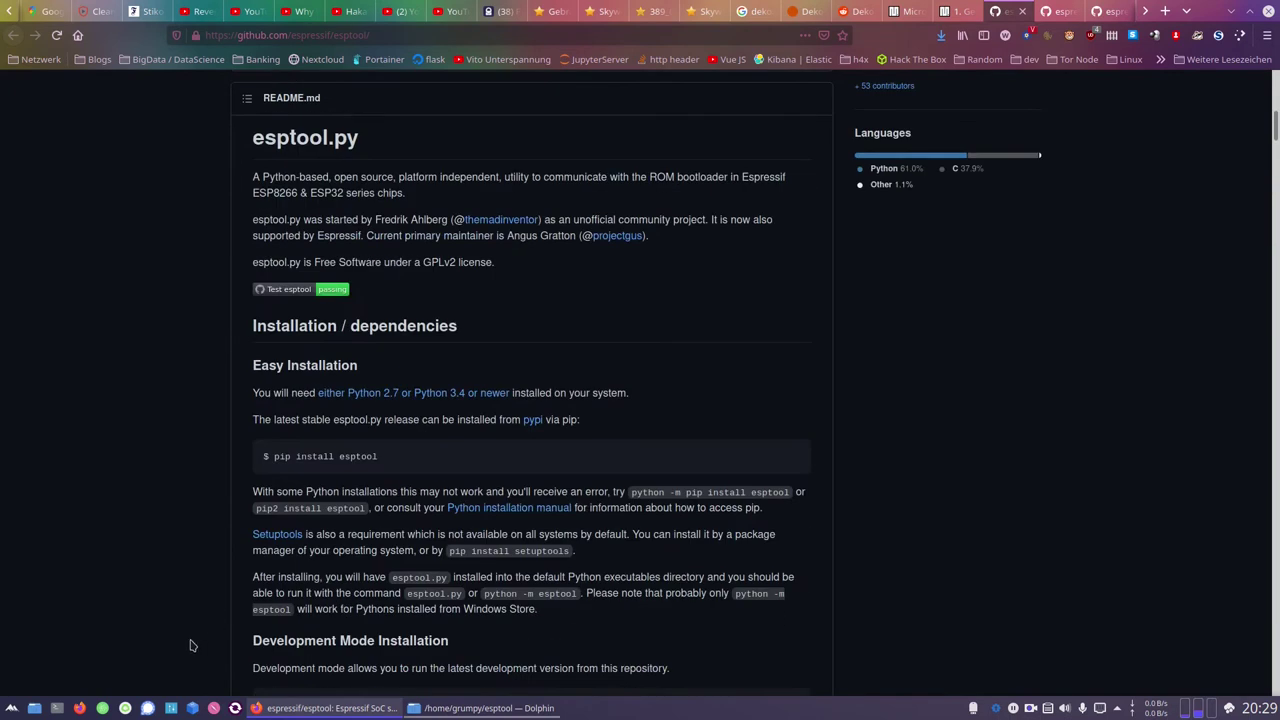
Step: Highlight the pip install esptool command in the README's Easy Installation section
{"action": "scroll", "coordinate": [190, 645], "scroll_direction": "down", "scroll_amount": 1}
{"action": "left_click_drag", "start_coordinate": [386, 357], "coordinate": [266, 357]}
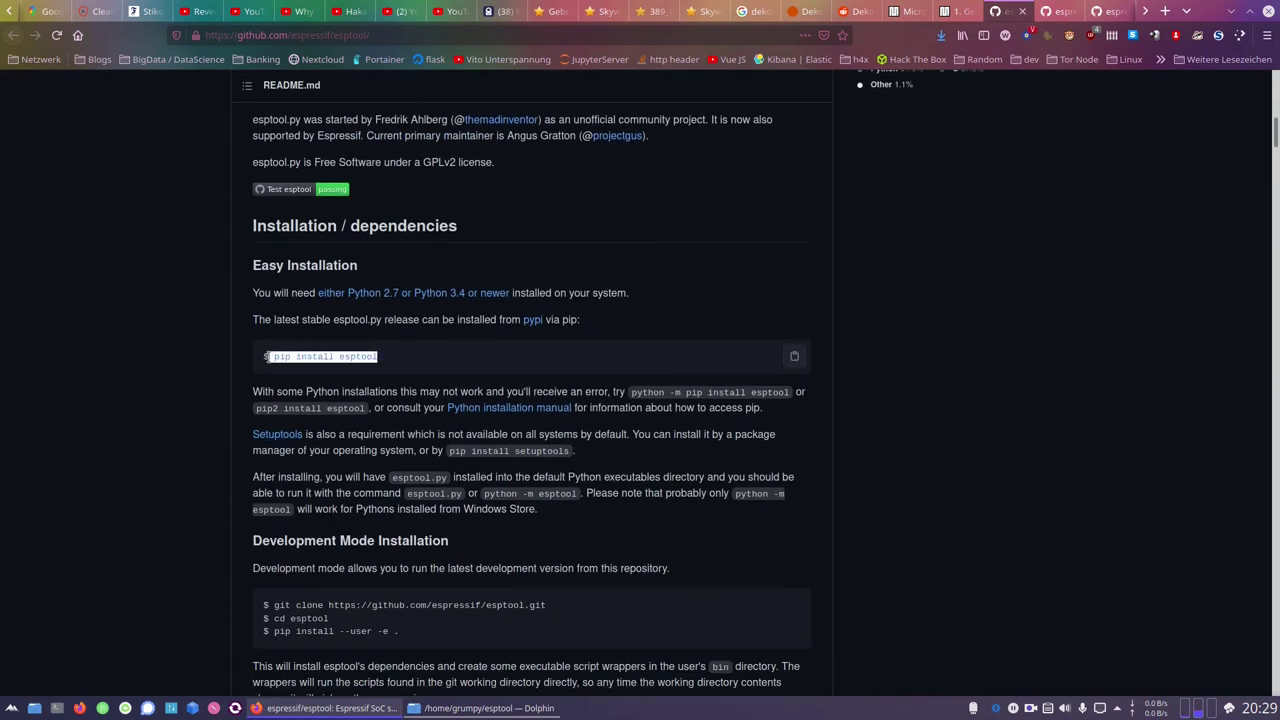
{"action": "left_click", "coordinate": [170, 420]}
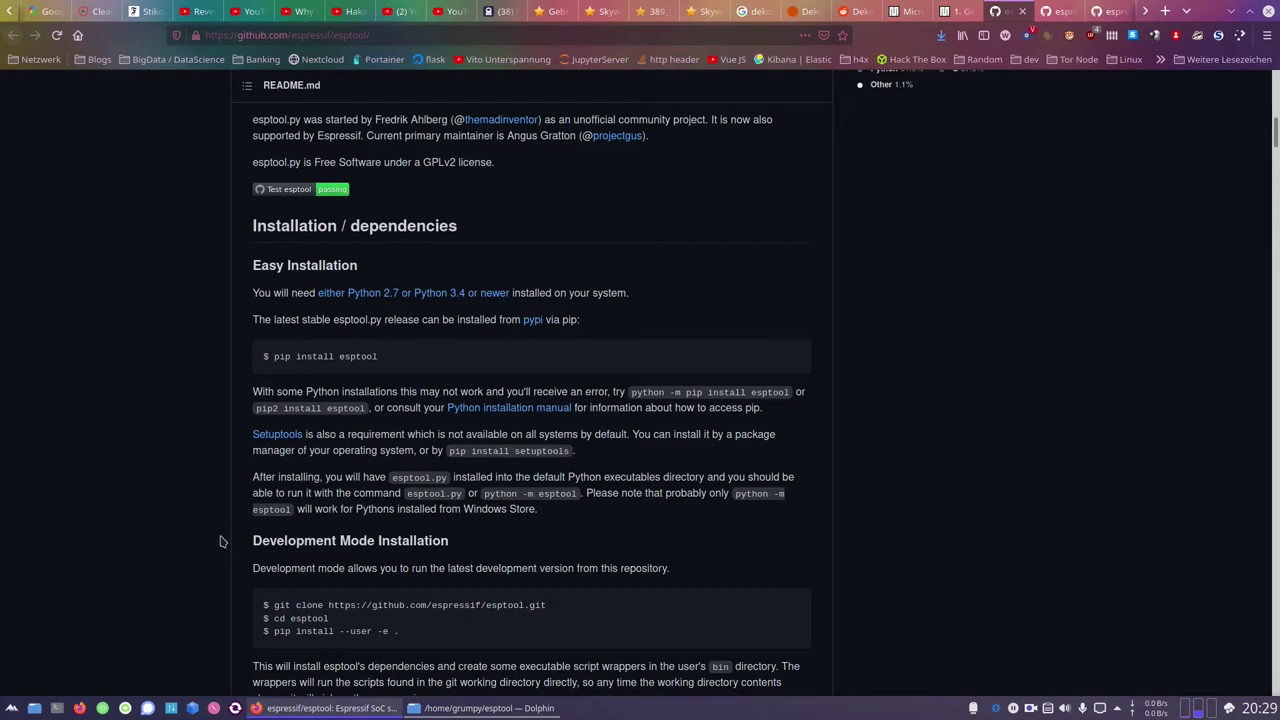
Step: Examine the git clone, cd esptool and pip install commands under Development Mode Installation in the README
{"action": "scroll", "coordinate": [148, 561], "scroll_direction": "down", "scroll_amount": 2}
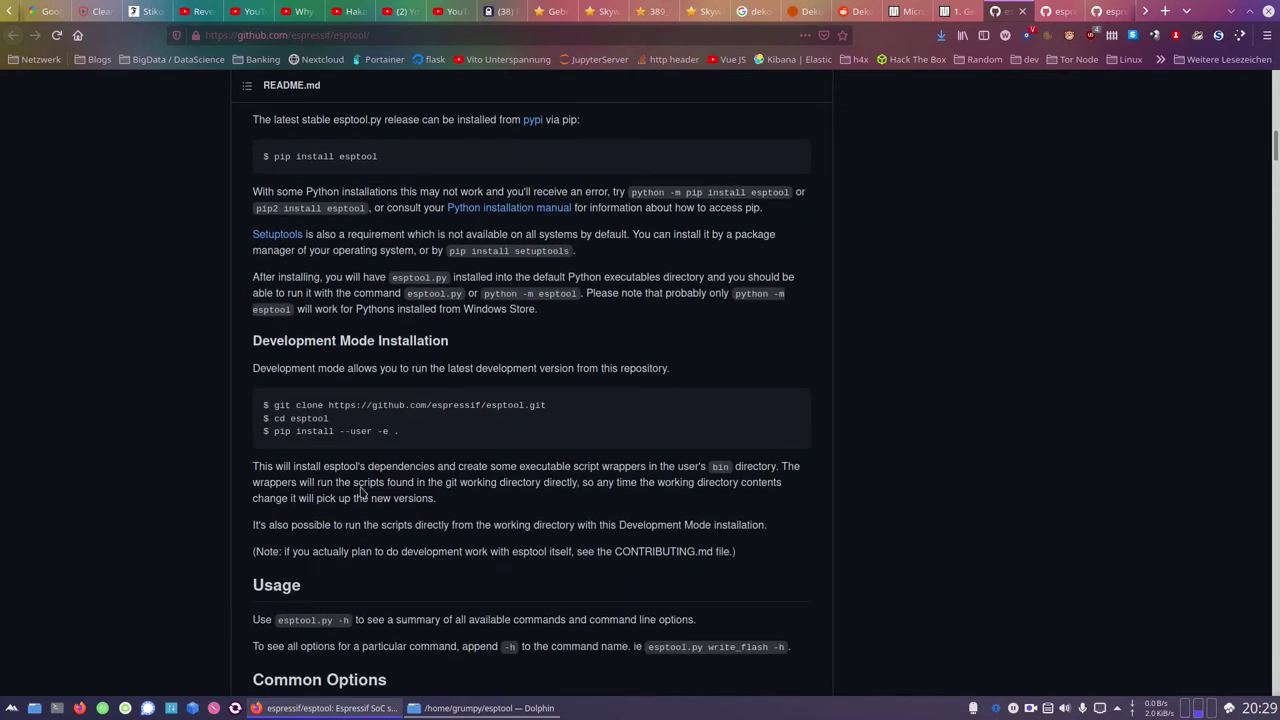
{"action": "triple_click", "coordinate": [348, 404]}
{"action": "double_click", "coordinate": [316, 430]}
{"action": "triple_click", "coordinate": [309, 418]}
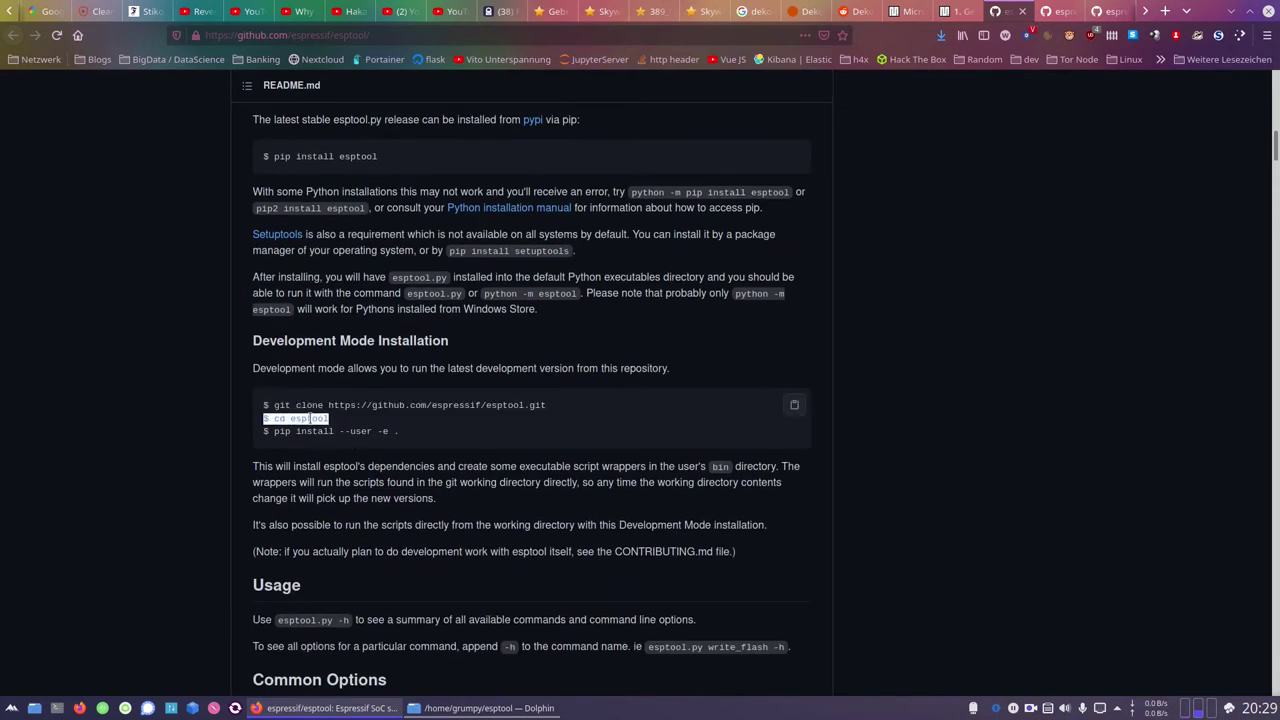
{"action": "left_click", "coordinate": [297, 419]}
{"action": "left_click_drag", "start_coordinate": [421, 446], "coordinate": [243, 428]}
{"action": "left_click", "coordinate": [198, 423]}
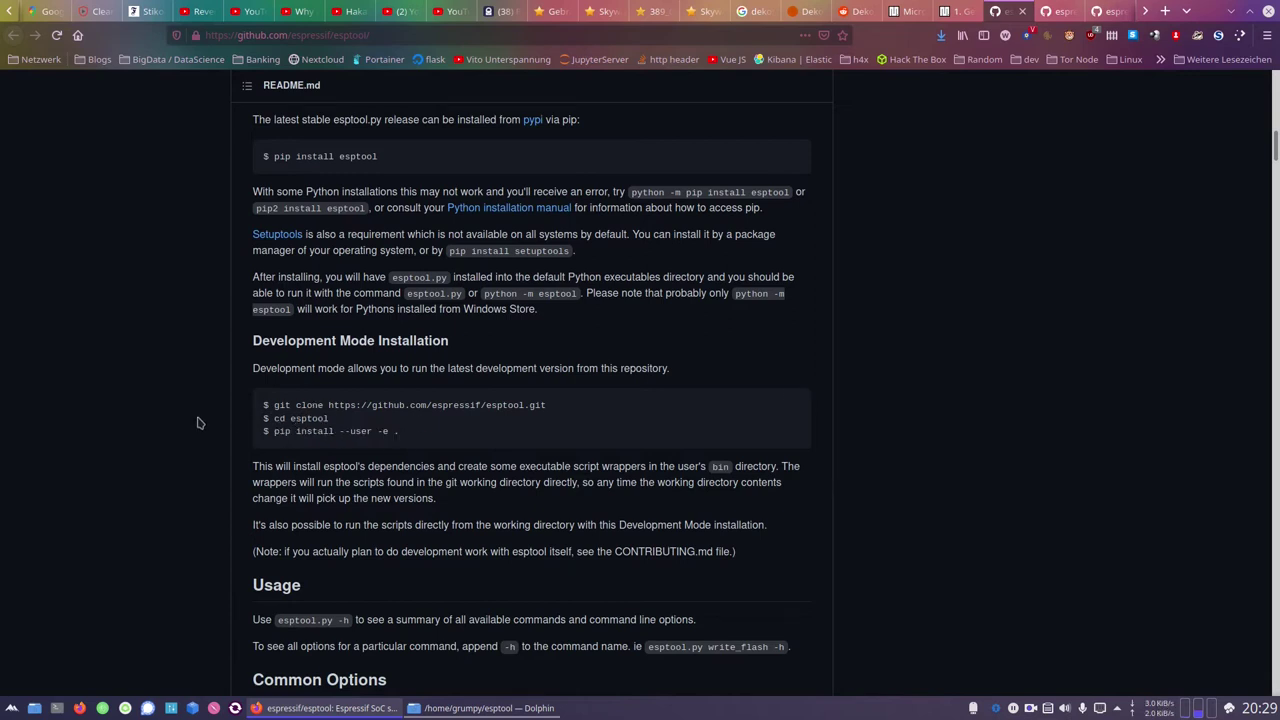
{"action": "scroll", "coordinate": [150, 550], "scroll_direction": "down", "scroll_amount": 4}
{"action": "scroll", "coordinate": [163, 534], "scroll_direction": "up", "scroll_amount": 15}
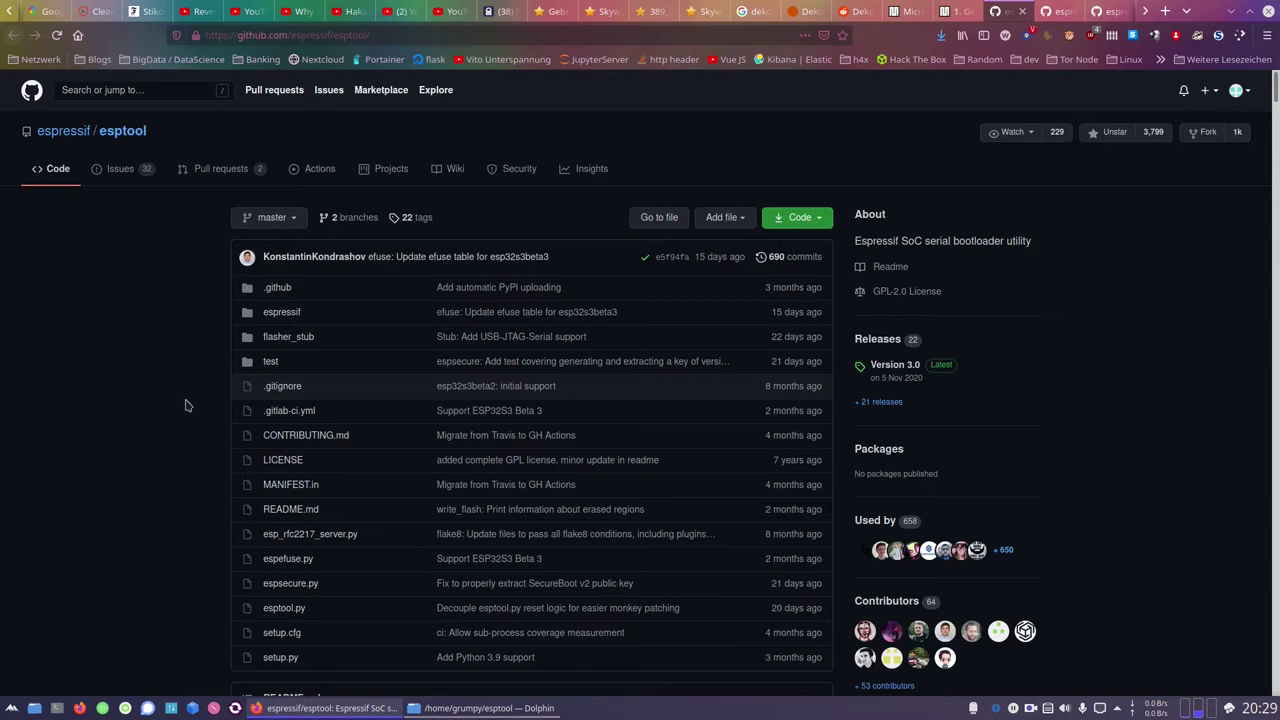
Step: Check the files in the local esptool folder in Dolphin, and return to the esptool GitHub page
{"action": "left_click", "coordinate": [1222, 10]}
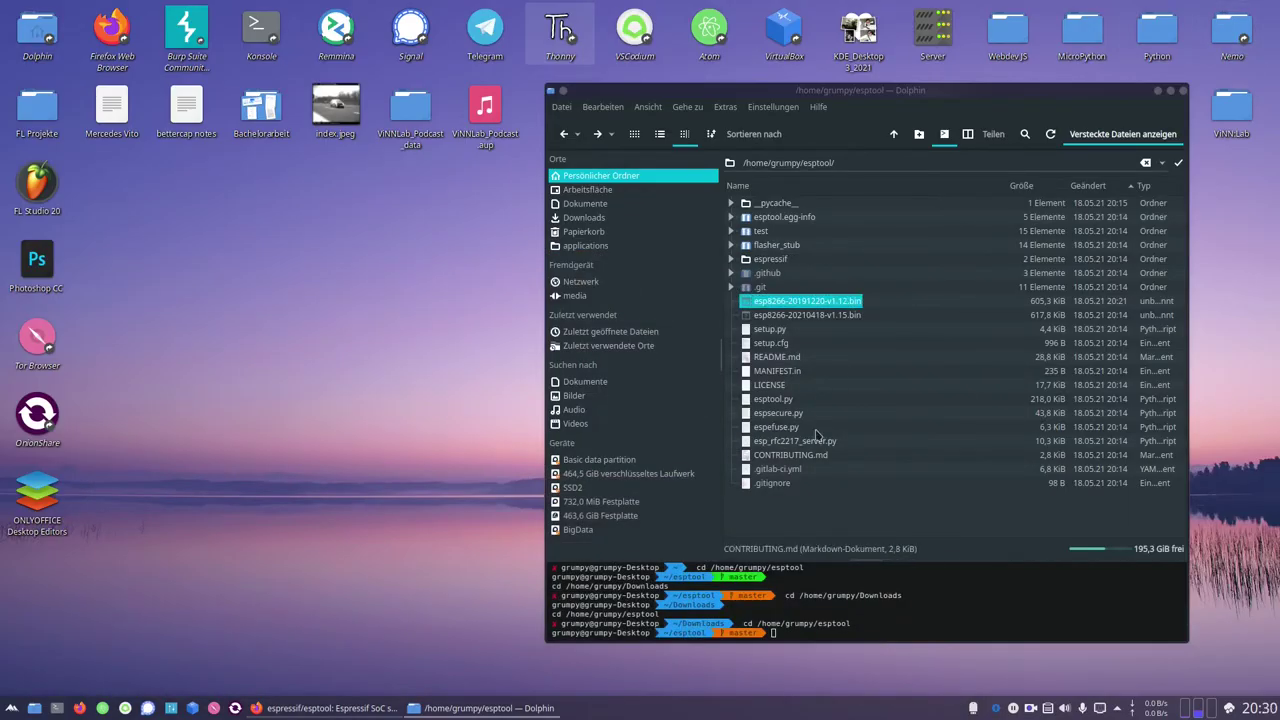
{"action": "left_click", "coordinate": [396, 705]}
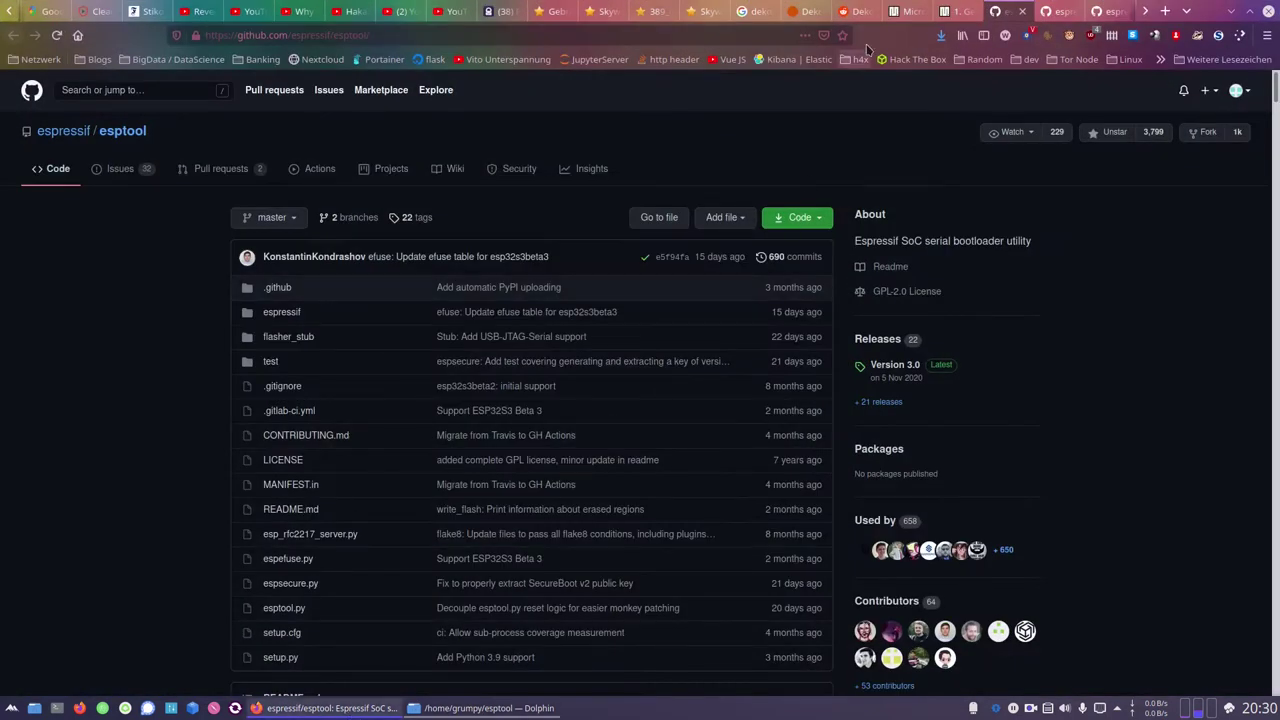
Step: Switch to the MicroPython site, go to its home page and open the MicroPython downloads page
{"action": "left_click", "coordinate": [918, 10]}
{"action": "scroll", "coordinate": [760, 455], "scroll_direction": "down", "scroll_amount": 5}
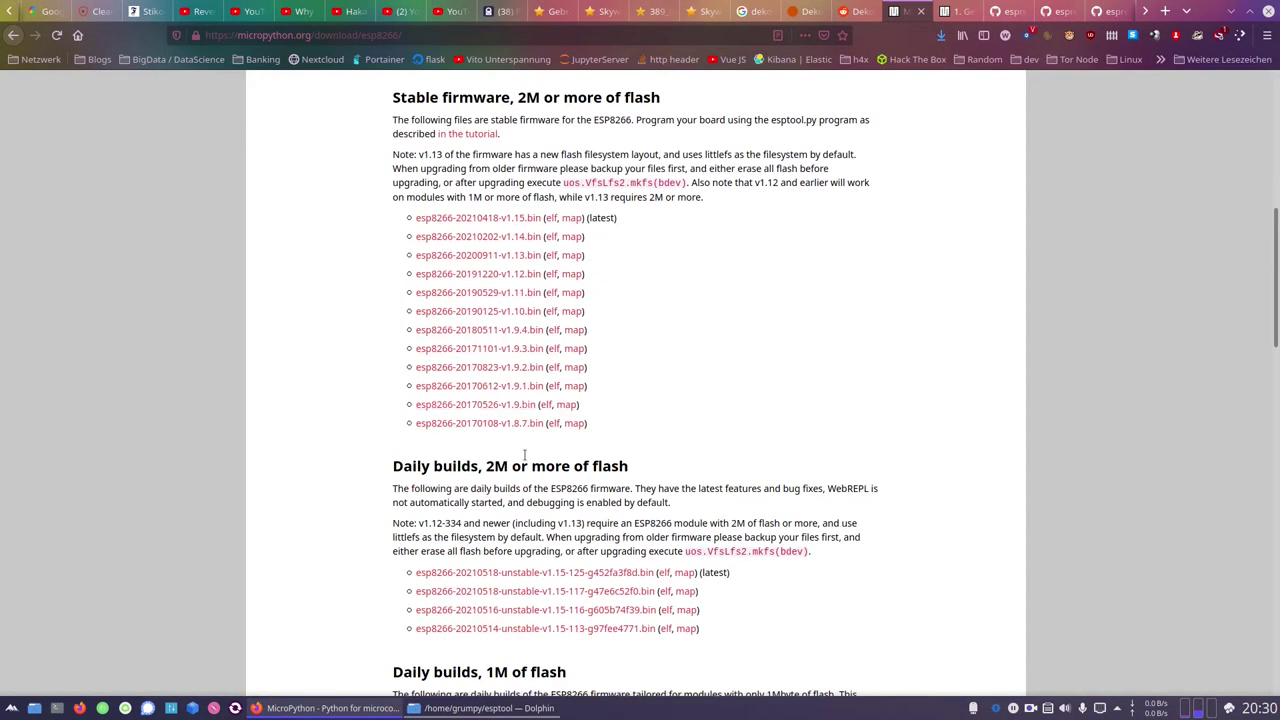
{"action": "scroll", "coordinate": [515, 350], "scroll_direction": "up", "scroll_amount": 5}
{"action": "left_click", "coordinate": [455, 100]}
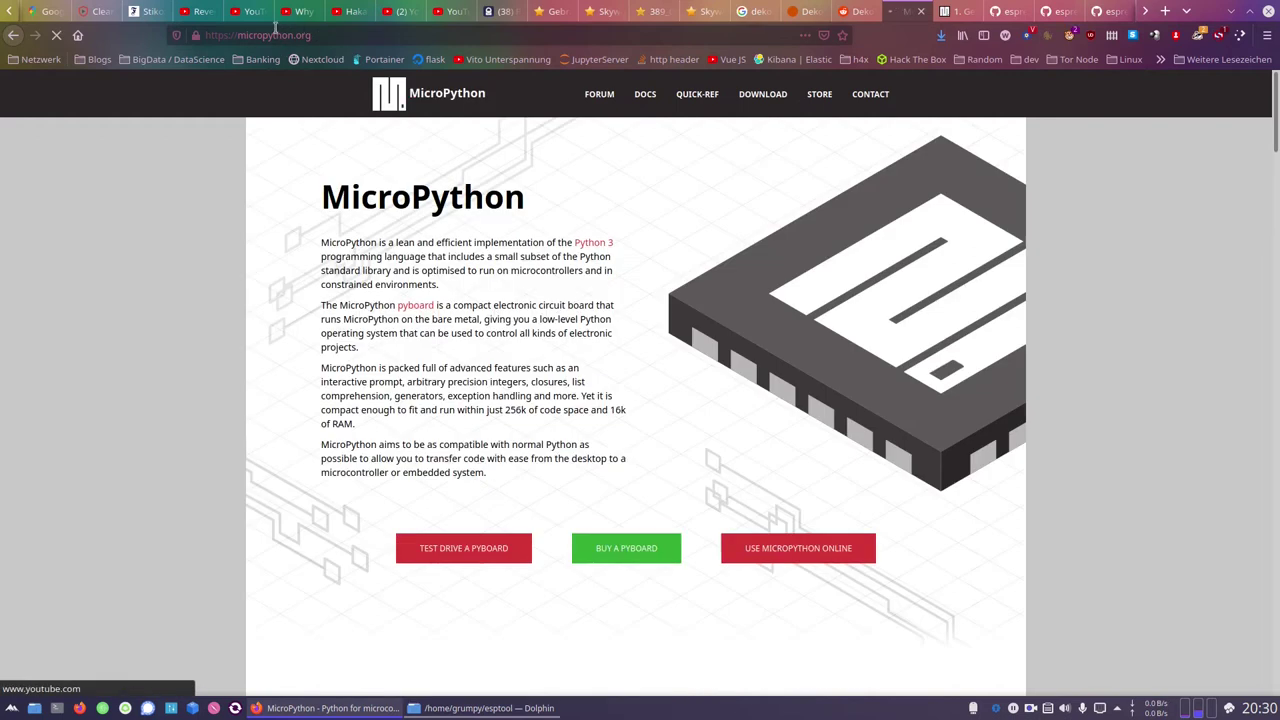
{"action": "middle_click", "coordinate": [191, 540]}
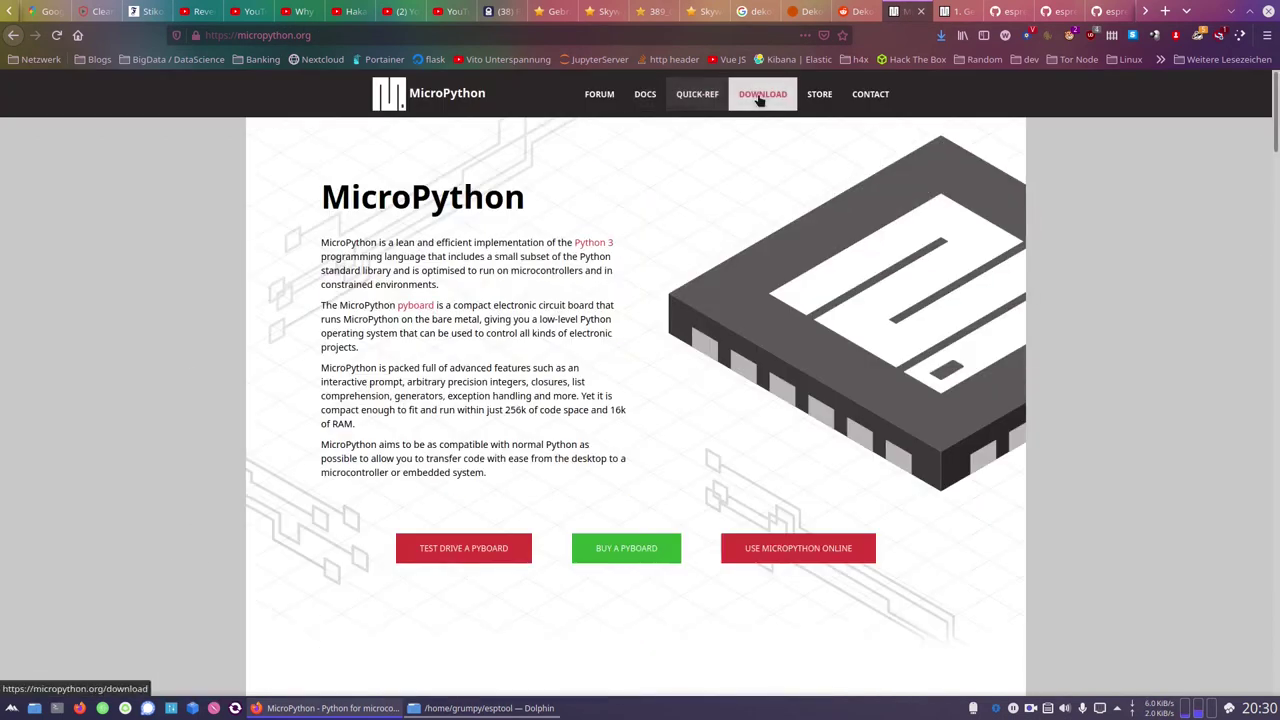
{"action": "left_click", "coordinate": [760, 96]}
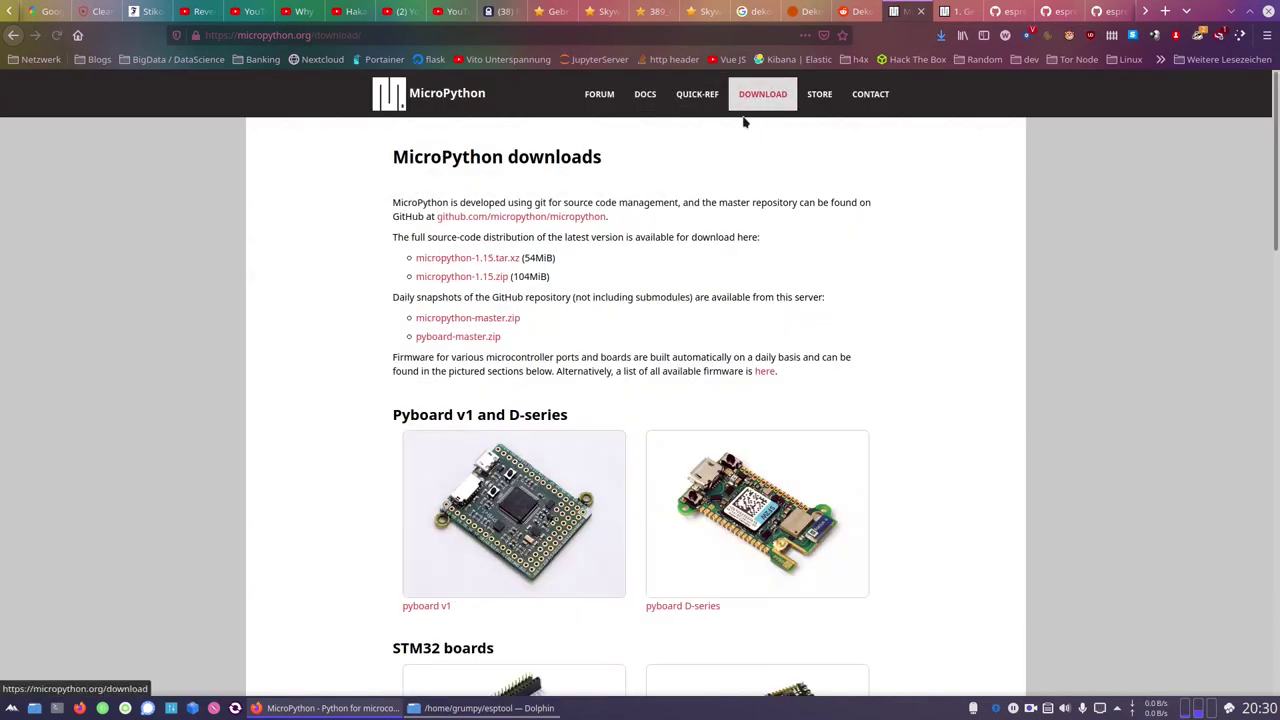
Step: Look through the supported boards on the downloads page, highlighting the Raspberry Pi Pico entry
{"action": "scroll", "coordinate": [209, 365], "scroll_direction": "down", "scroll_amount": 8}
{"action": "scroll", "coordinate": [194, 471], "scroll_direction": "up", "scroll_amount": 4}
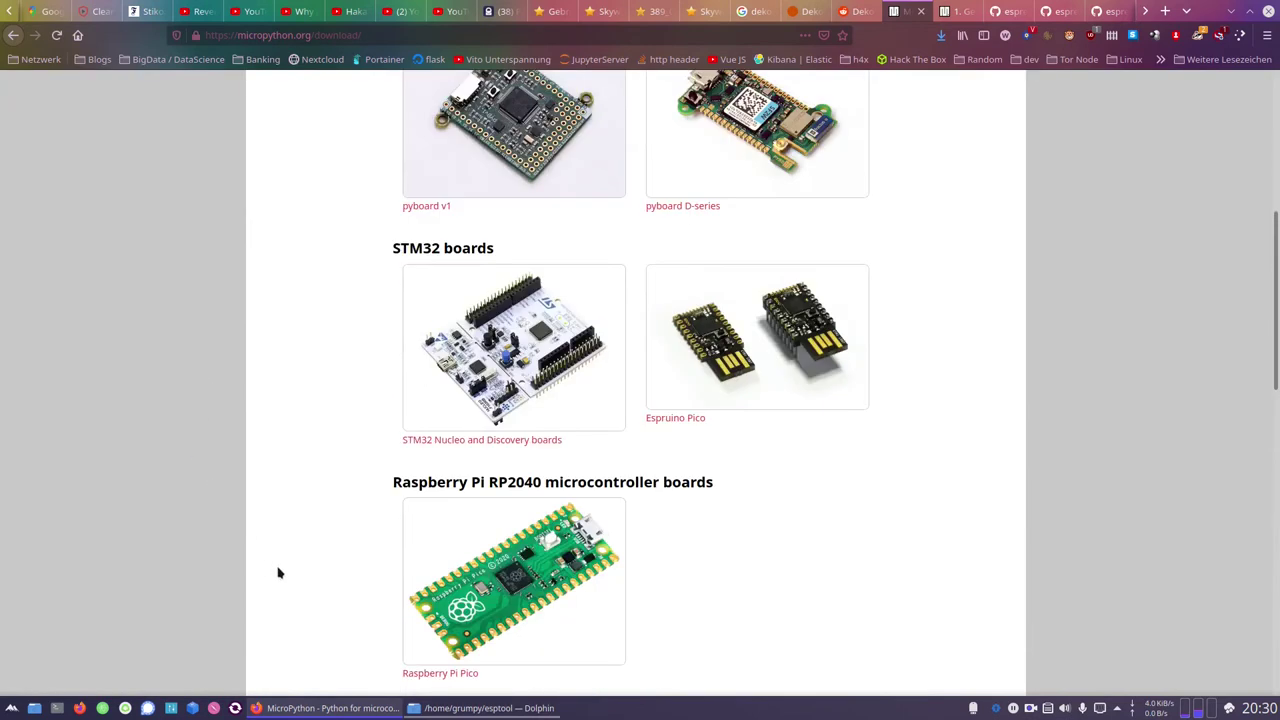
{"action": "scroll", "coordinate": [760, 411], "scroll_direction": "down", "scroll_amount": 3}
{"action": "left_click_drag", "start_coordinate": [640, 376], "coordinate": [543, 270]}
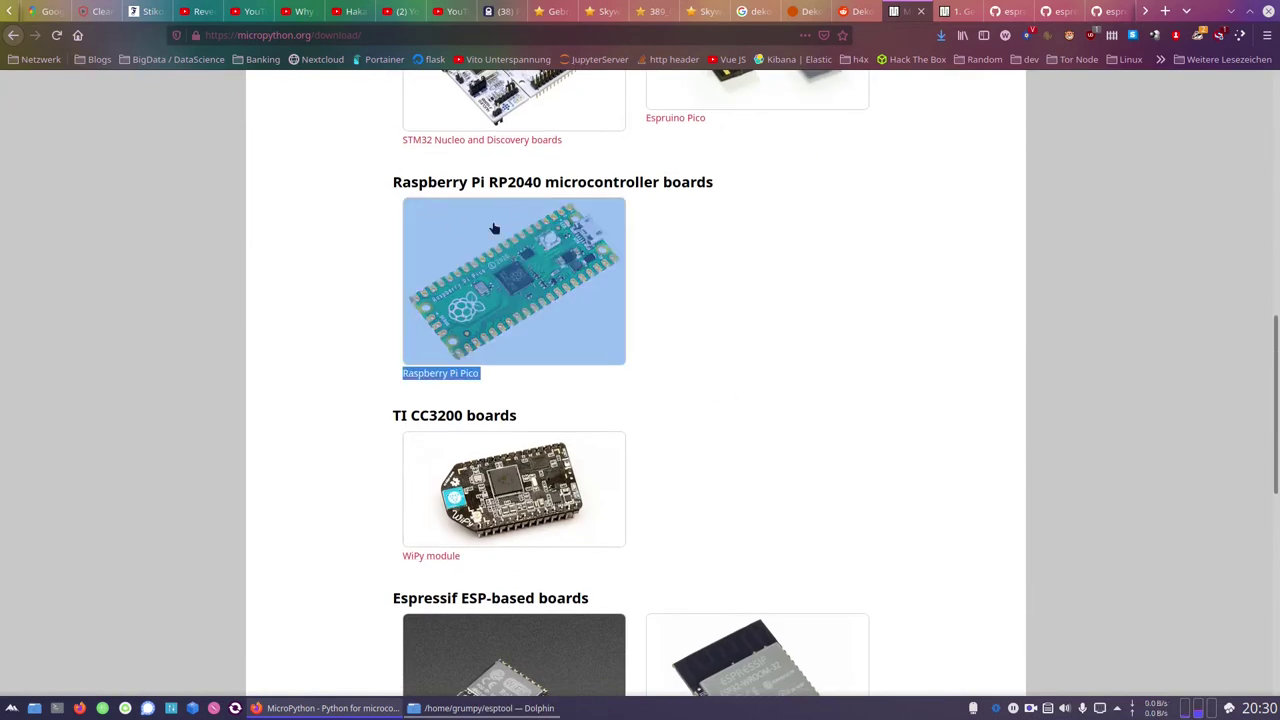
{"action": "left_click", "coordinate": [557, 365]}
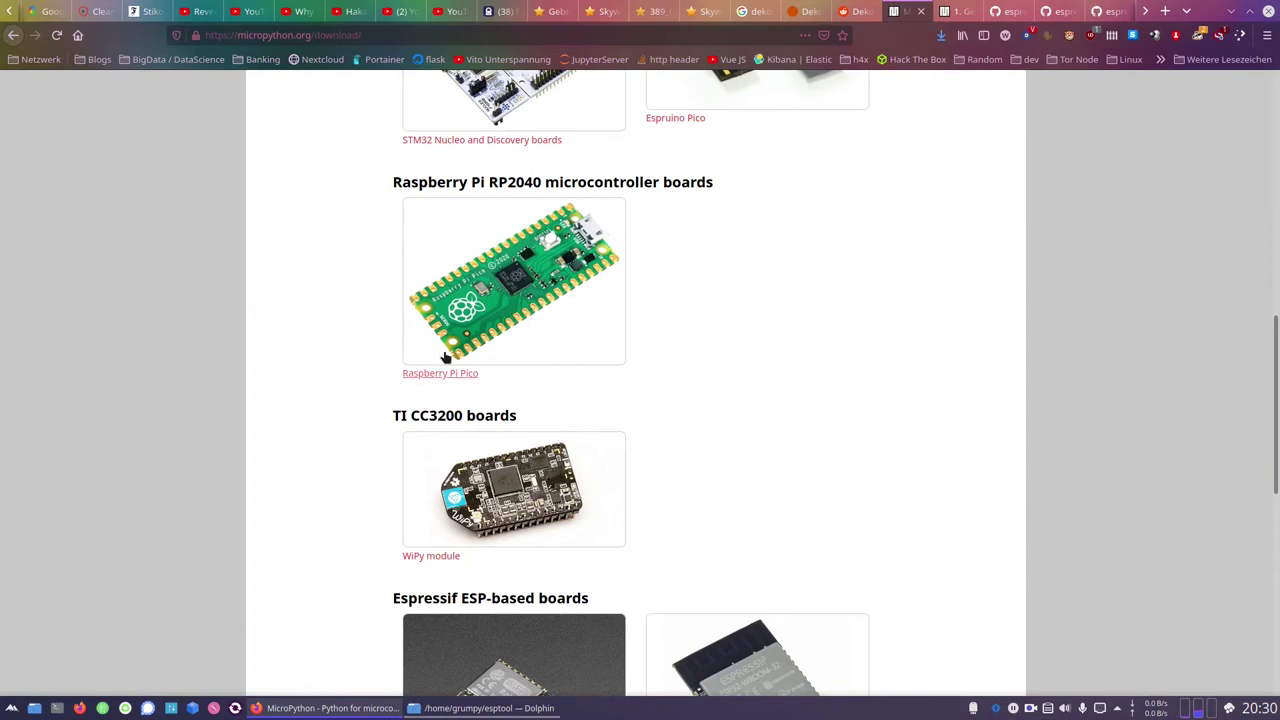
{"action": "scroll", "coordinate": [446, 357], "scroll_direction": "up", "scroll_amount": 3}
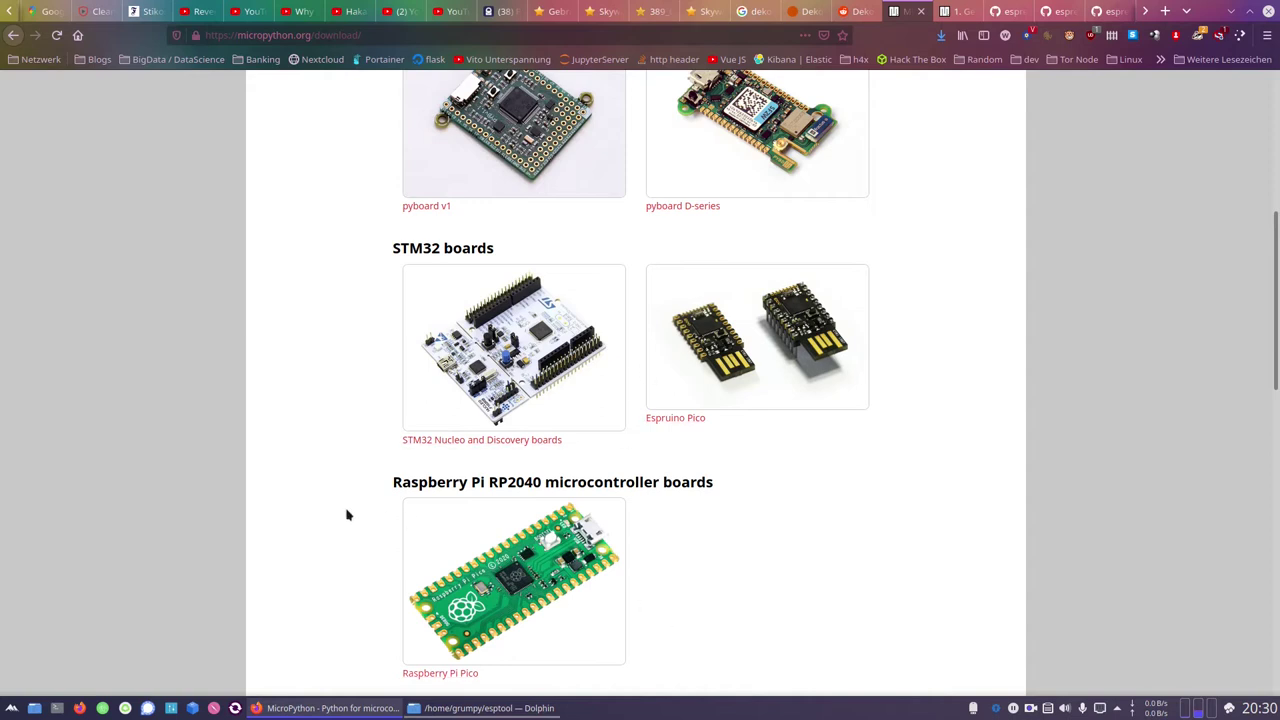
{"action": "scroll", "coordinate": [340, 550], "scroll_direction": "down", "scroll_amount": 2}
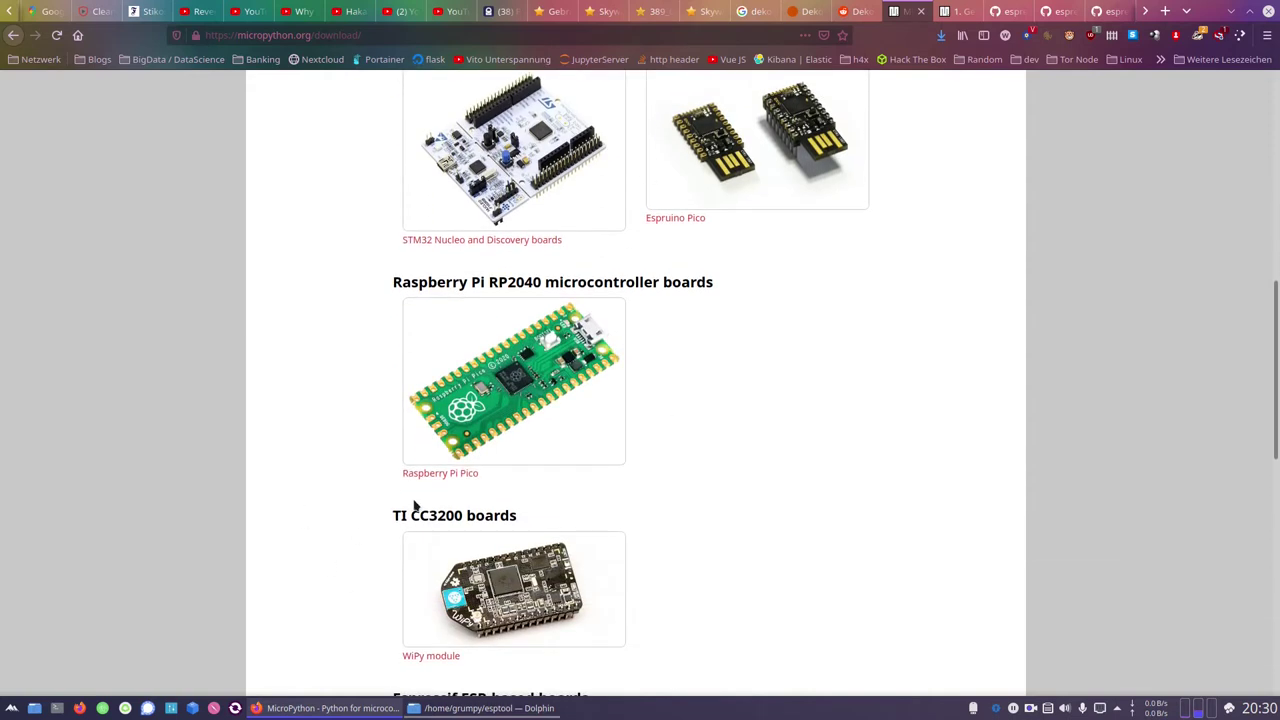
Step: Open the Raspberry Pi Pico firmware page, and go back to view the Espressif ESP-based boards
{"action": "left_click", "coordinate": [440, 480]}
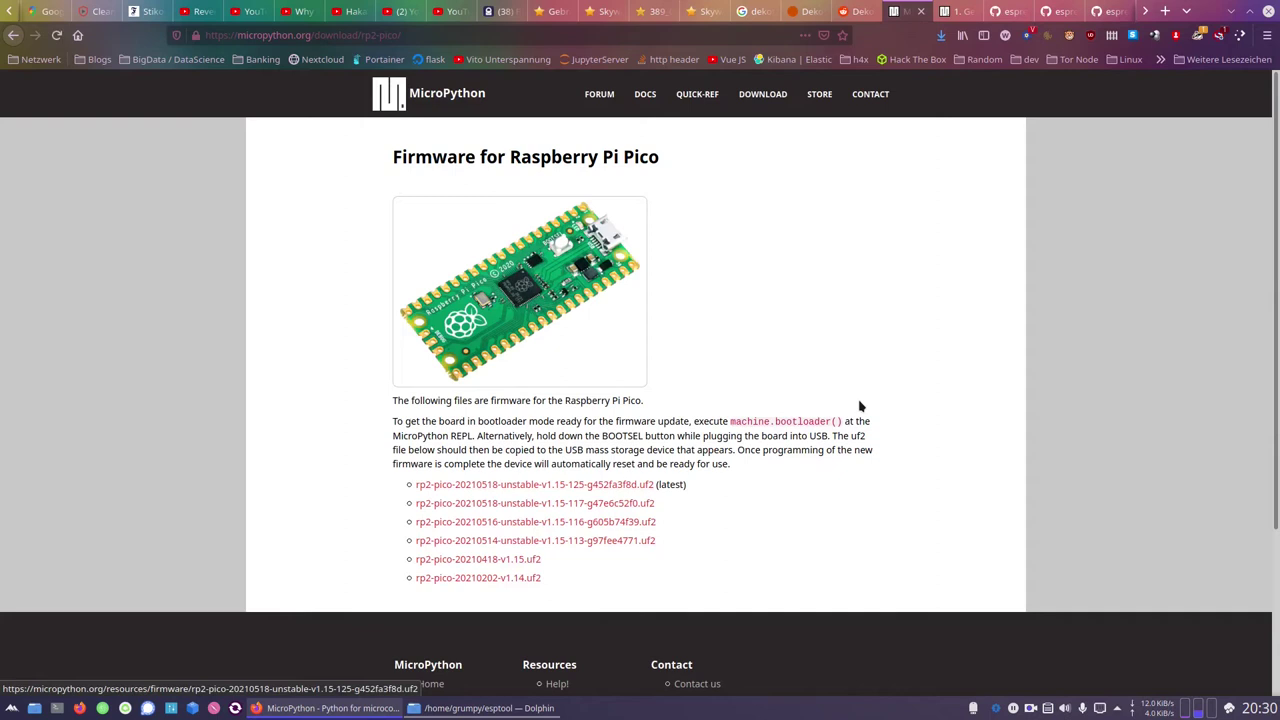
{"action": "key", "text": "alt+Left"}
{"action": "scroll", "coordinate": [500, 403], "scroll_direction": "down", "scroll_amount": 5}
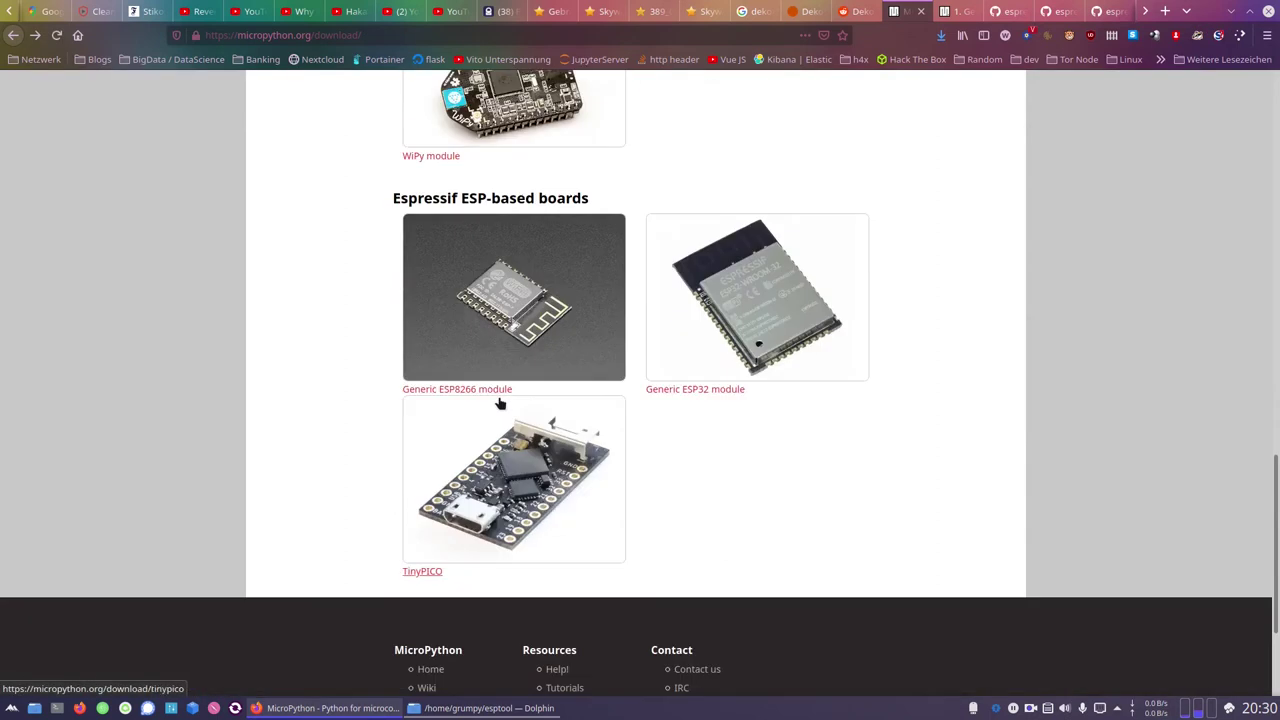
{"action": "scroll", "coordinate": [653, 483], "scroll_direction": "down", "scroll_amount": 6}
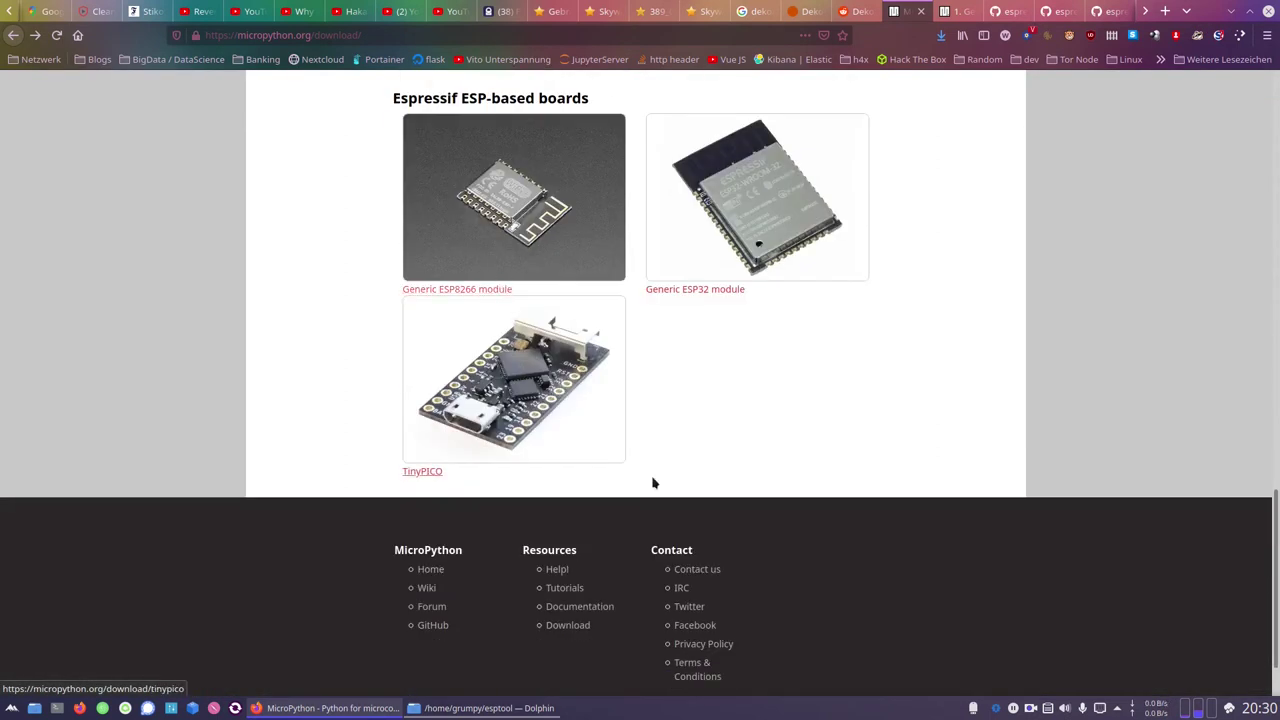
{"action": "scroll", "coordinate": [620, 477], "scroll_direction": "up", "scroll_amount": 6}
Step: Reopen the Raspberry Pi Pico firmware page, check its uf2 files and return to the downloads page
{"action": "left_click", "coordinate": [586, 468]}
{"action": "left_click_drag", "start_coordinate": [540, 585], "coordinate": [491, 563]}
{"action": "left_click", "coordinate": [343, 563]}
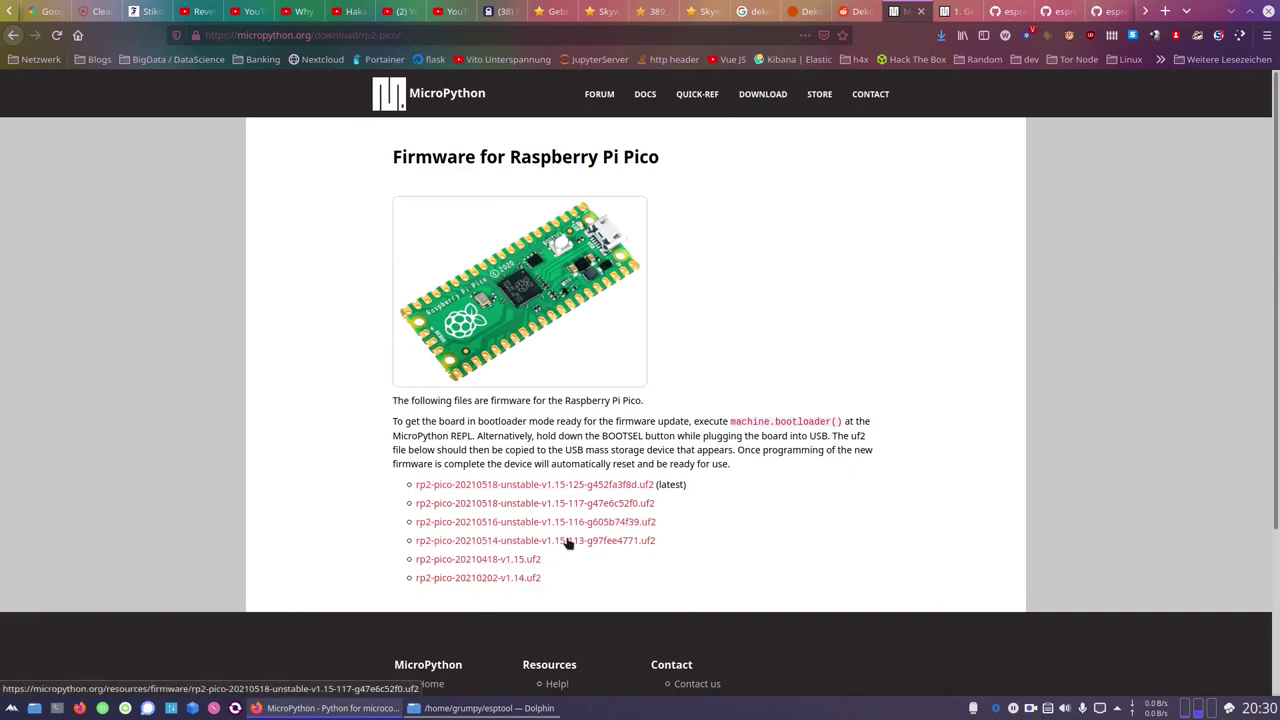
{"action": "key", "text": "alt+Left"}
Step: Highlight the word Espressif in the ESP-based boards heading and point out the Generic ESP32 module
{"action": "scroll", "coordinate": [585, 530], "scroll_direction": "down", "scroll_amount": 6}
{"action": "scroll", "coordinate": [590, 500], "scroll_direction": "up", "scroll_amount": 3}
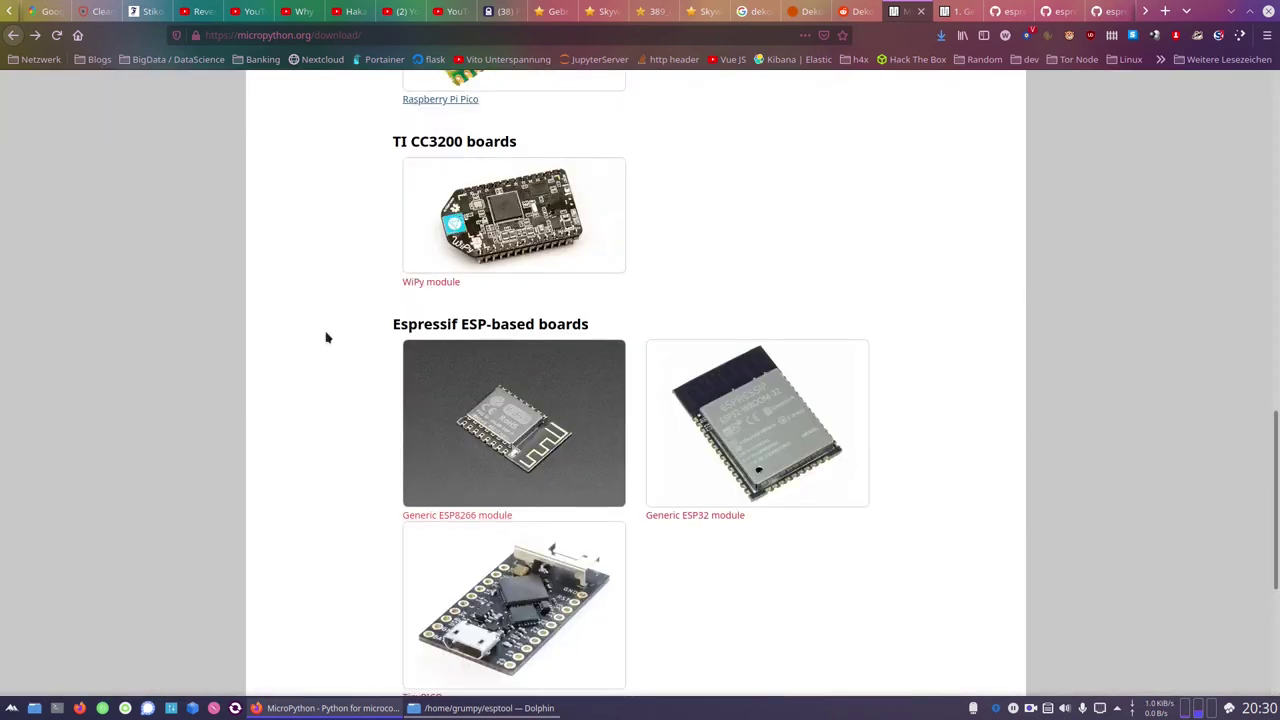
{"action": "double_click", "coordinate": [438, 326]}
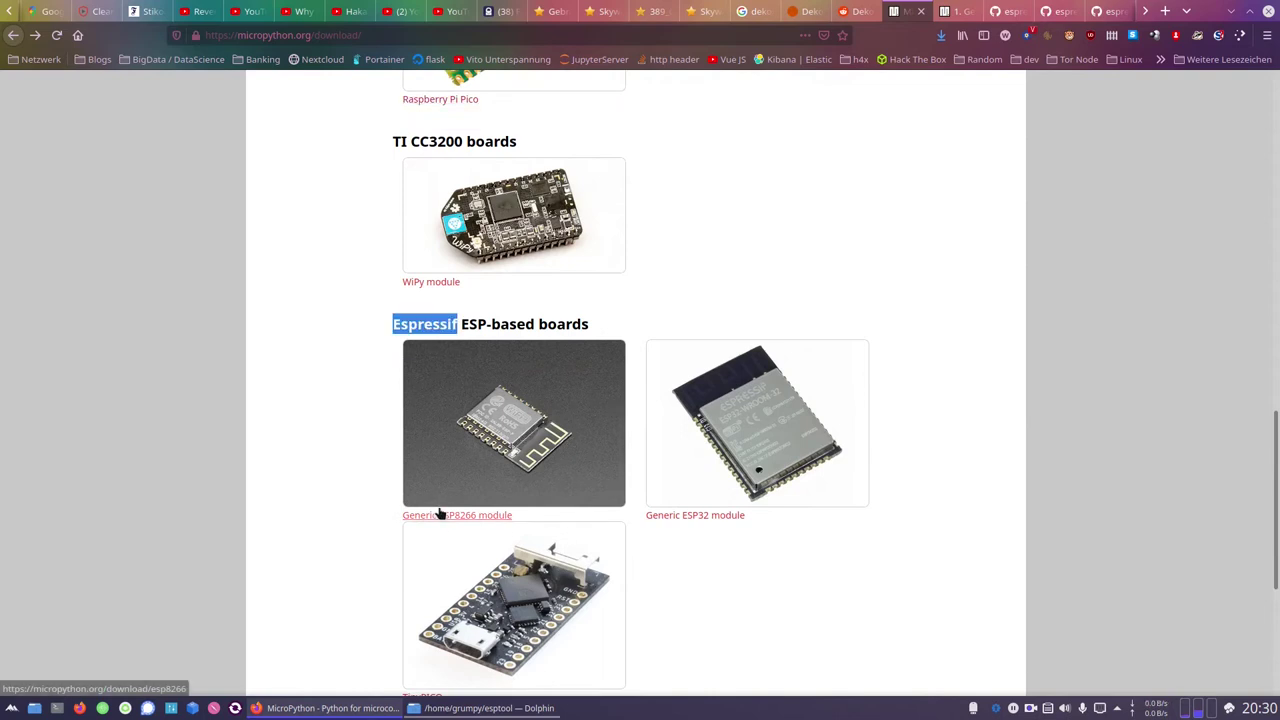
{"action": "left_click_drag", "start_coordinate": [751, 517], "coordinate": [712, 520]}
{"action": "left_click", "coordinate": [716, 557]}
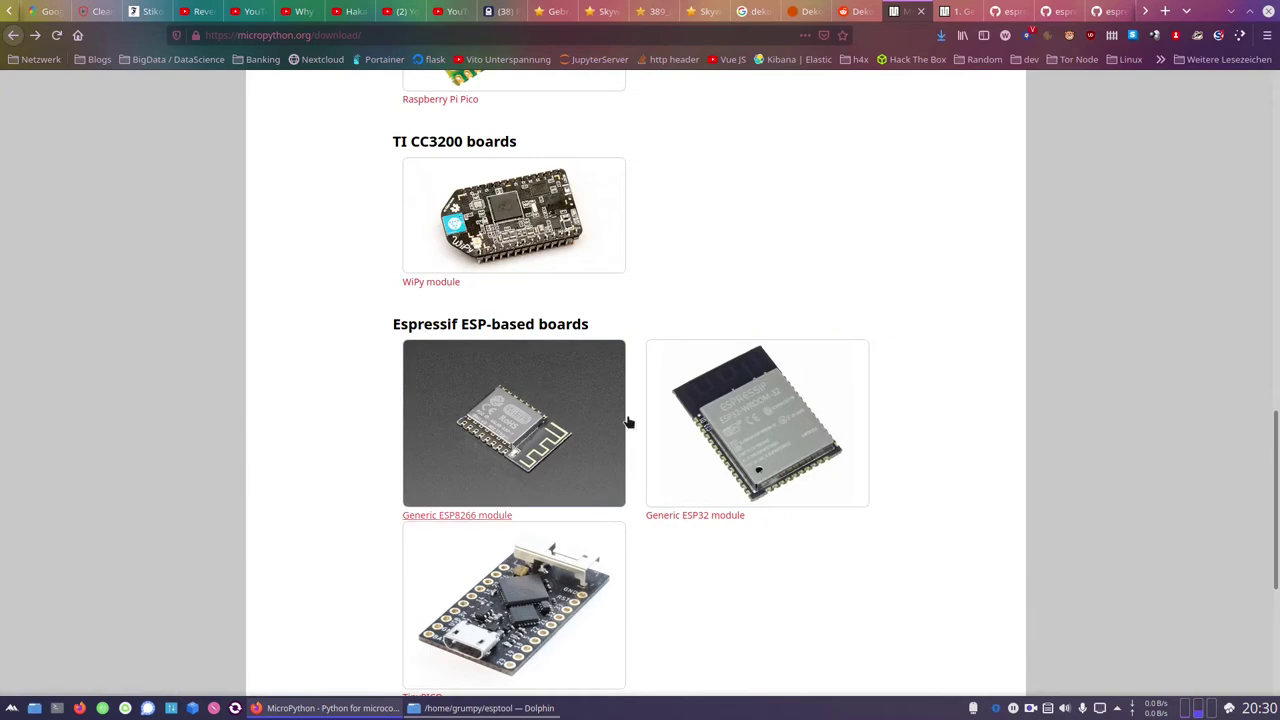
Step: Open the Generic ESP8266 module firmware page and examine its stable firmware and daily builds by flash size
{"action": "left_click", "coordinate": [527, 408]}
{"action": "scroll", "coordinate": [314, 457], "scroll_direction": "down", "scroll_amount": 15}
{"action": "scroll", "coordinate": [337, 526], "scroll_direction": "up", "scroll_amount": 15}
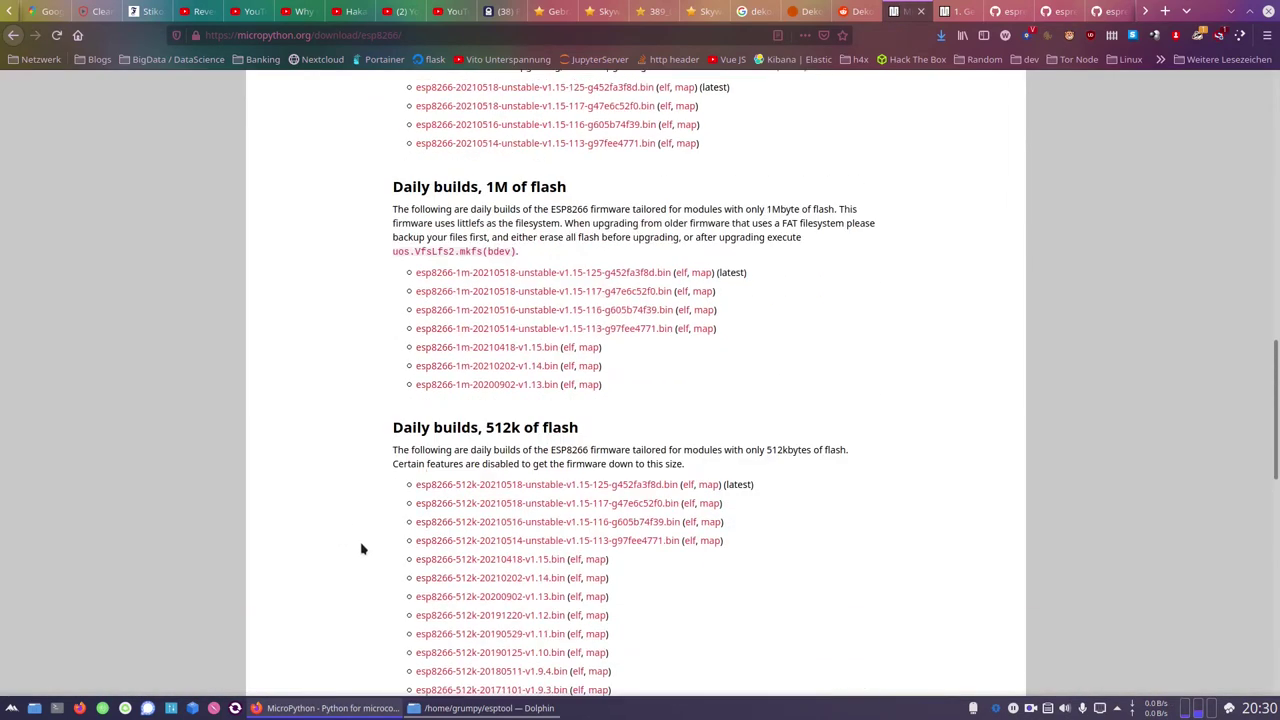
{"action": "double_click", "coordinate": [520, 290]}
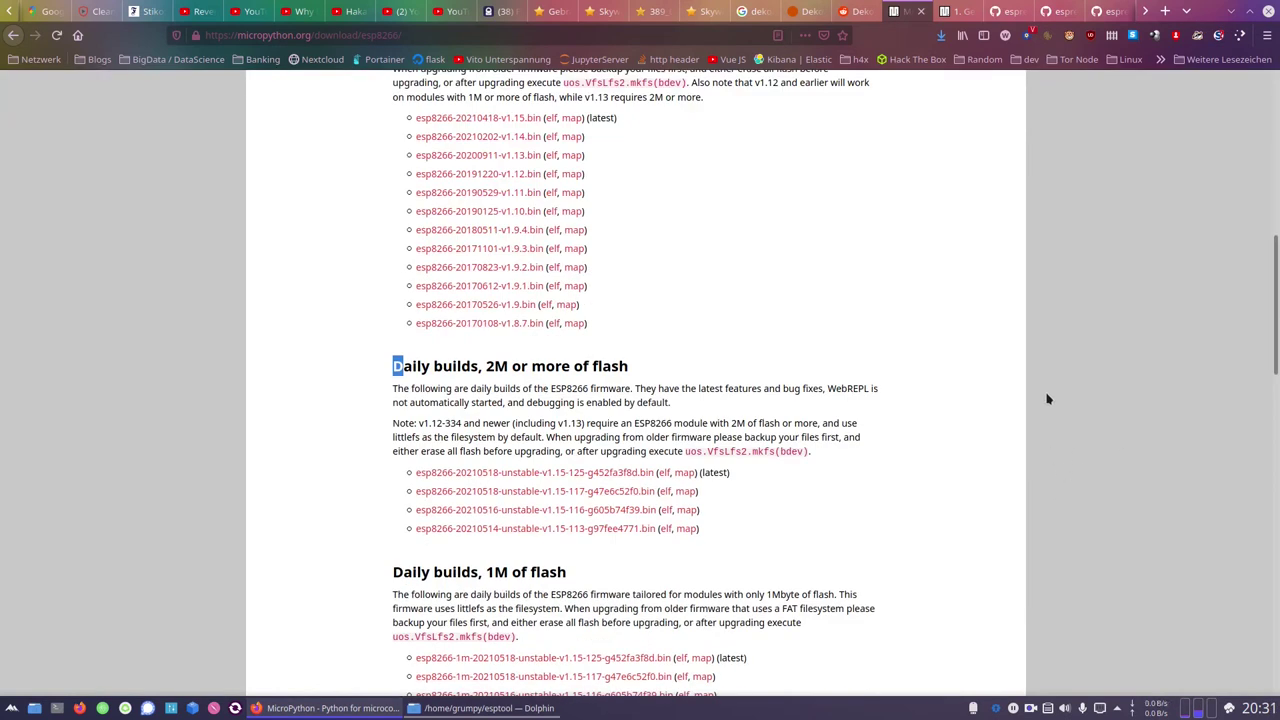
{"action": "scroll", "coordinate": [1046, 400], "scroll_direction": "up", "scroll_amount": 5}
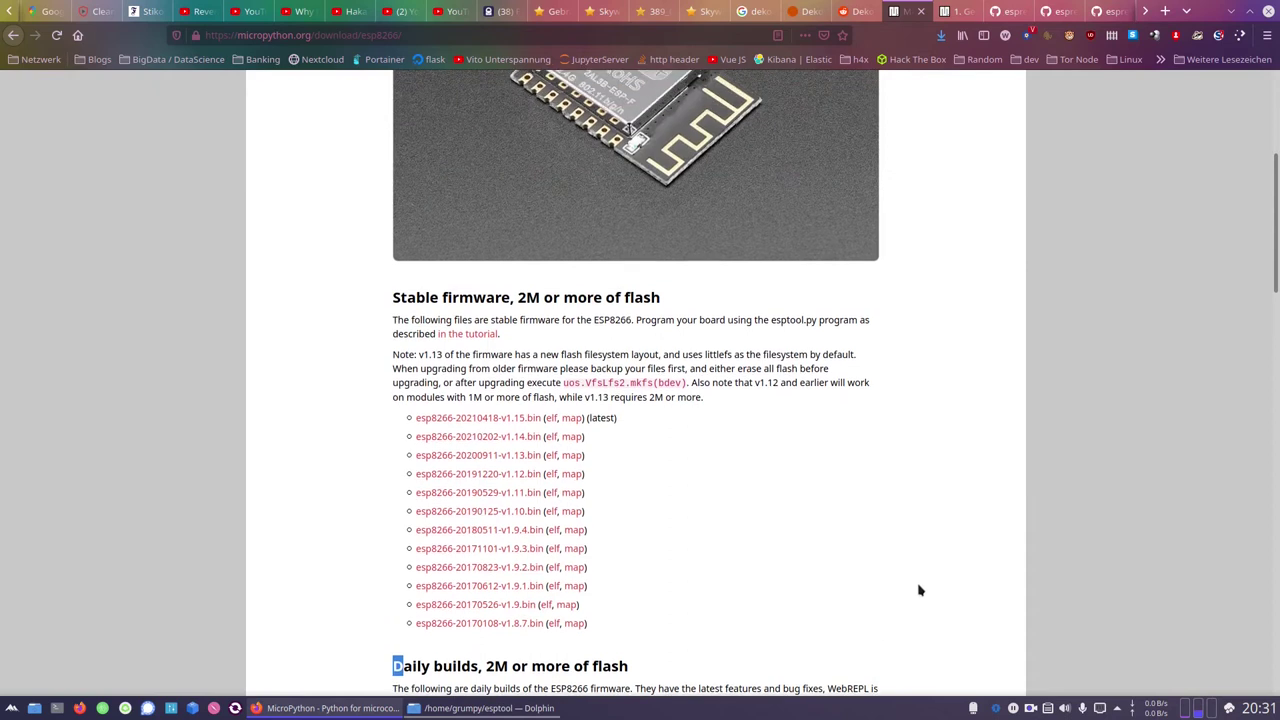
{"action": "scroll", "coordinate": [868, 531], "scroll_direction": "up", "scroll_amount": 4}
{"action": "scroll", "coordinate": [794, 534], "scroll_direction": "down", "scroll_amount": 15}
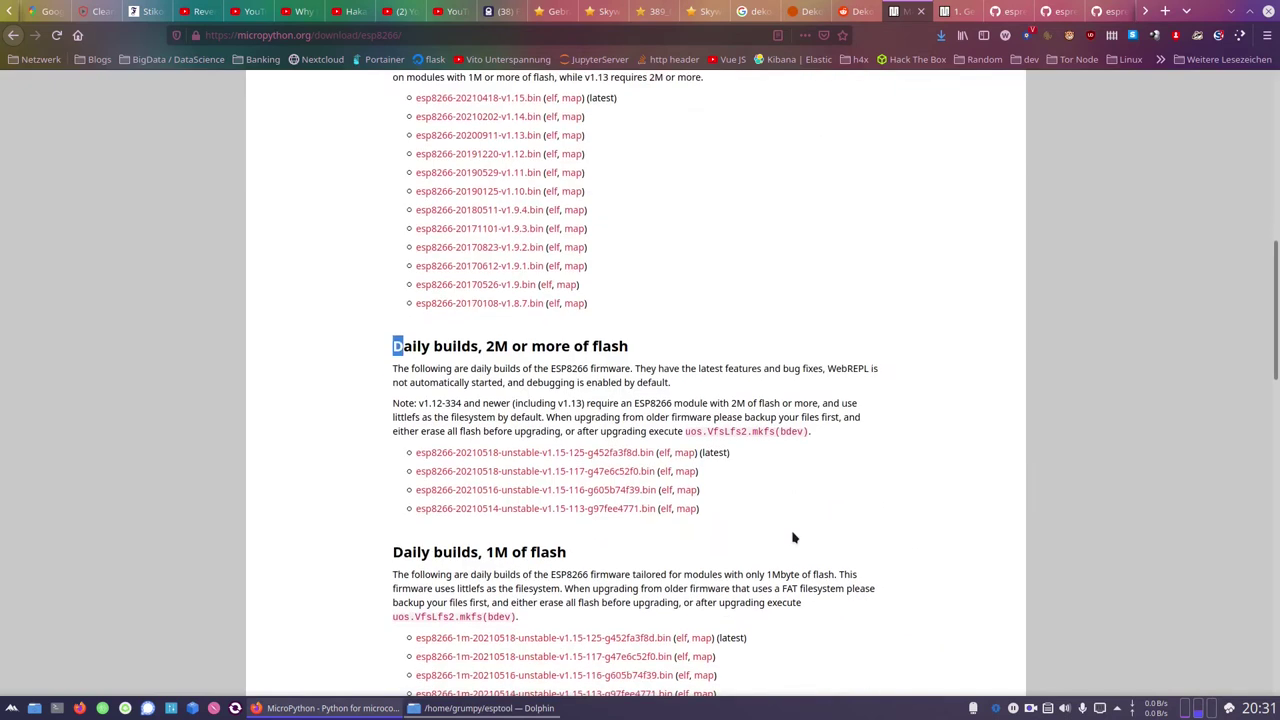
{"action": "scroll", "coordinate": [789, 514], "scroll_direction": "down", "scroll_amount": 5}
{"action": "scroll", "coordinate": [809, 514], "scroll_direction": "up", "scroll_amount": 8}
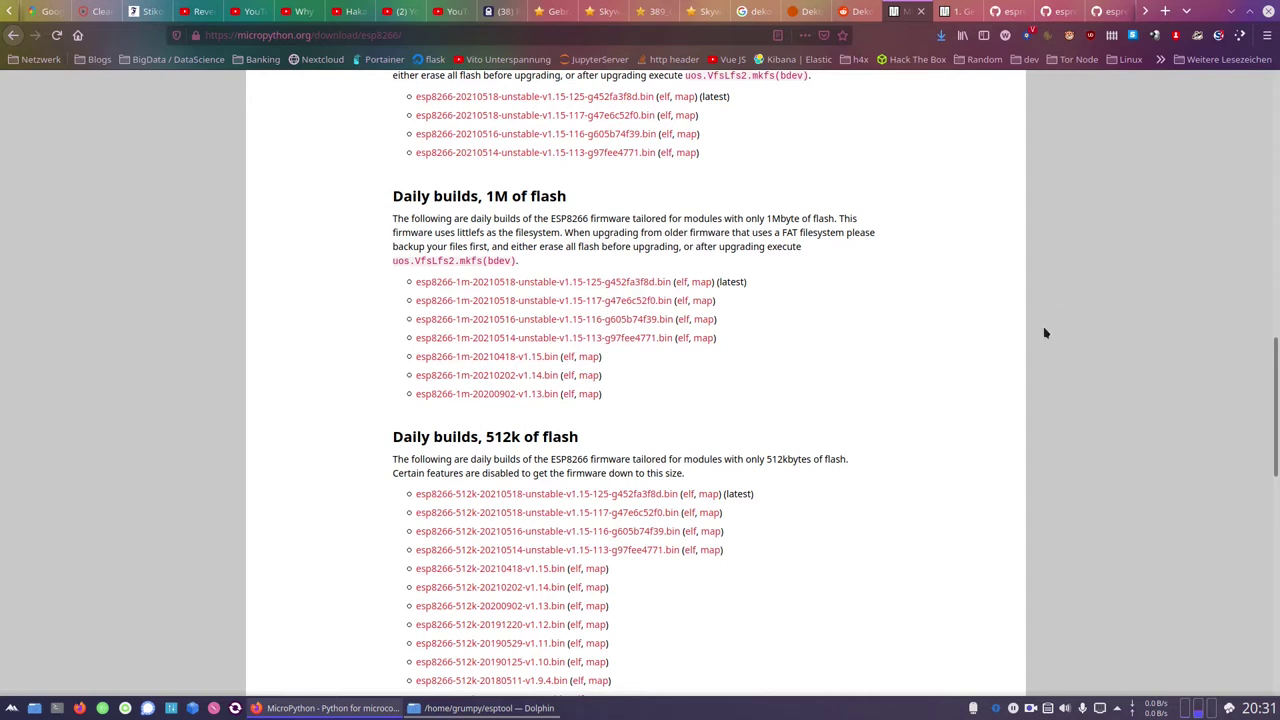
Step: Check the 512k daily builds and the OTA builds, and return to the start of the ESP8266 firmware page
{"action": "double_click", "coordinate": [512, 438]}
{"action": "left_click", "coordinate": [973, 319]}
{"action": "scroll", "coordinate": [617, 418], "scroll_direction": "down", "scroll_amount": 5}
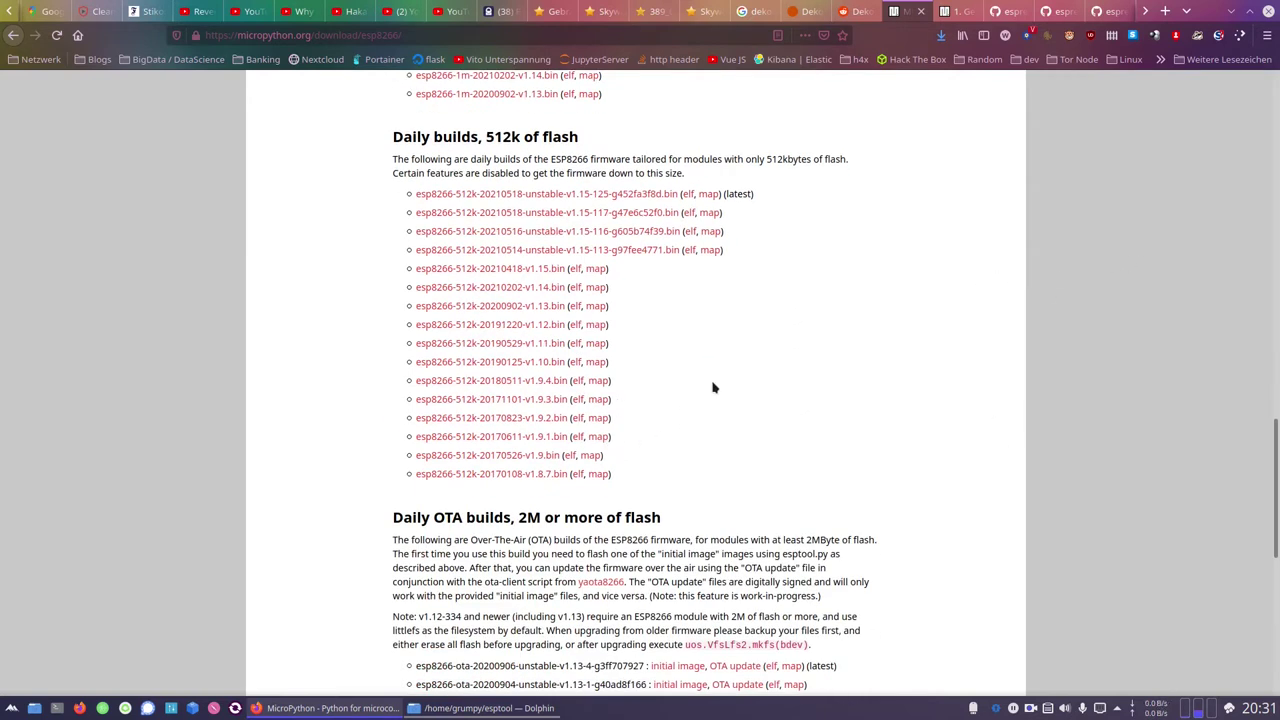
{"action": "scroll", "coordinate": [594, 411], "scroll_direction": "down", "scroll_amount": 5}
{"action": "scroll", "coordinate": [589, 514], "scroll_direction": "up", "scroll_amount": 20}
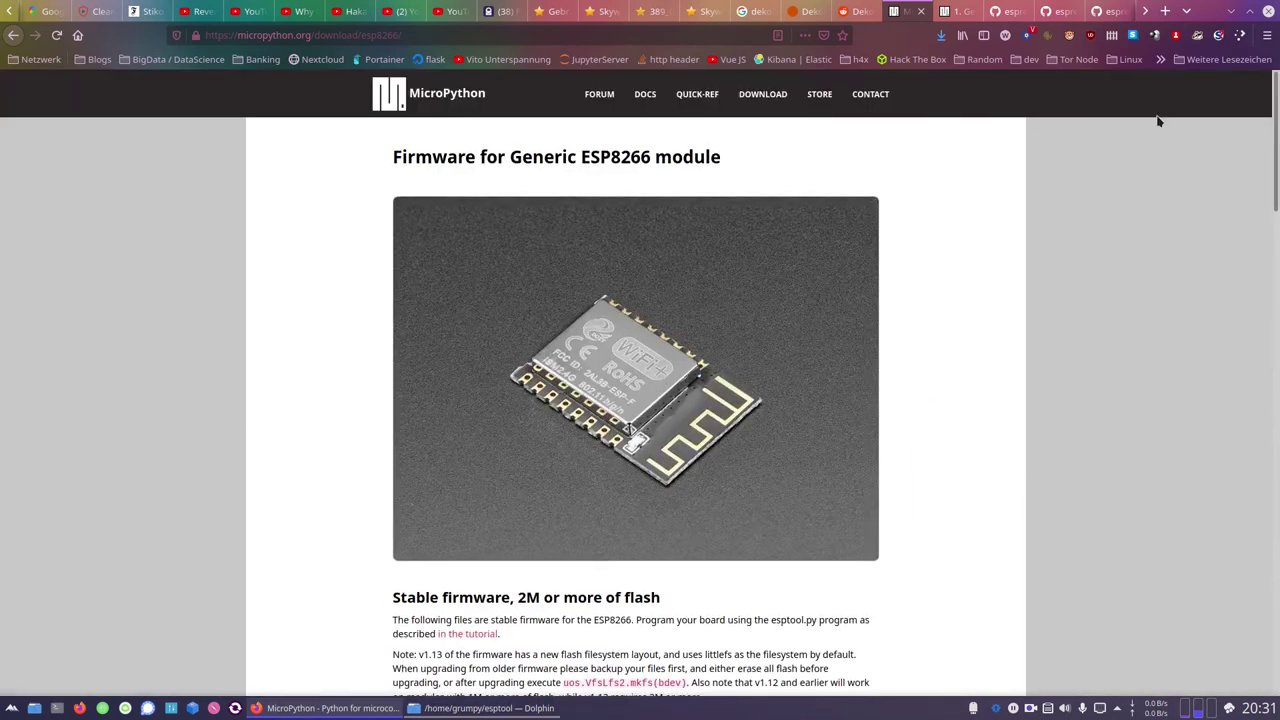
{"action": "left_click", "coordinate": [1228, 12]}
{"action": "left_click", "coordinate": [826, 302]}
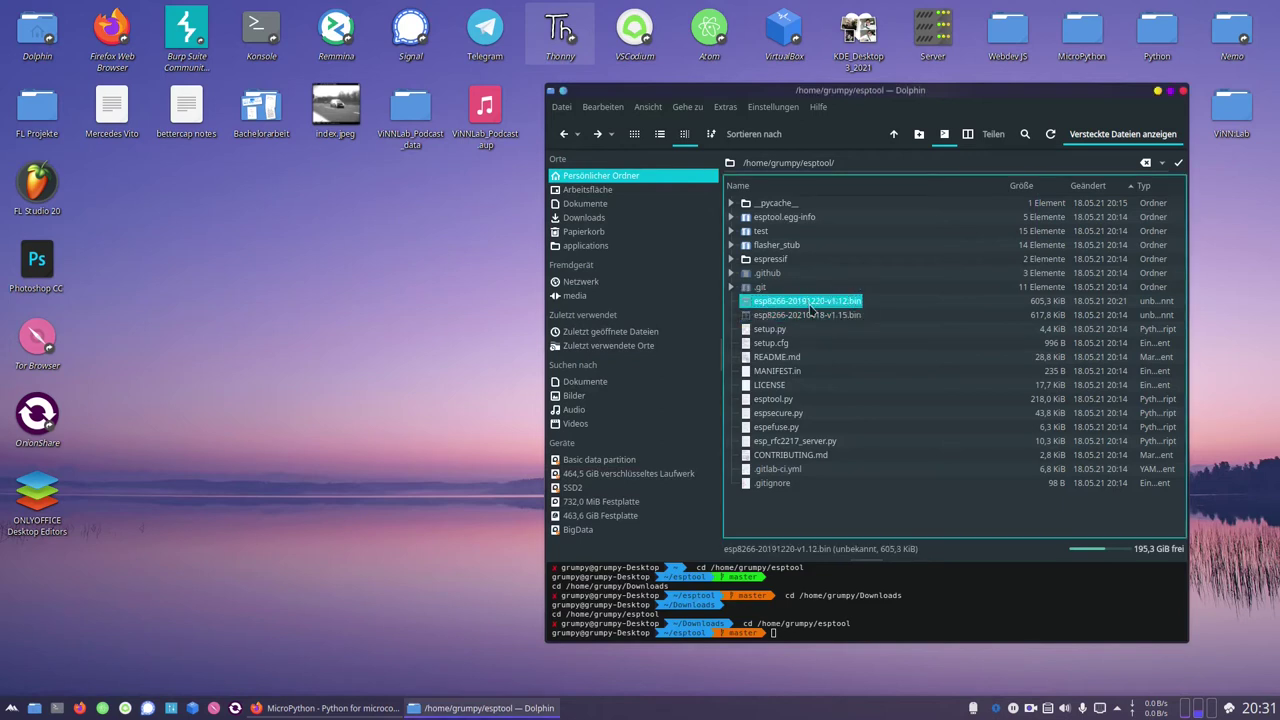
{"action": "left_click", "coordinate": [808, 316]}
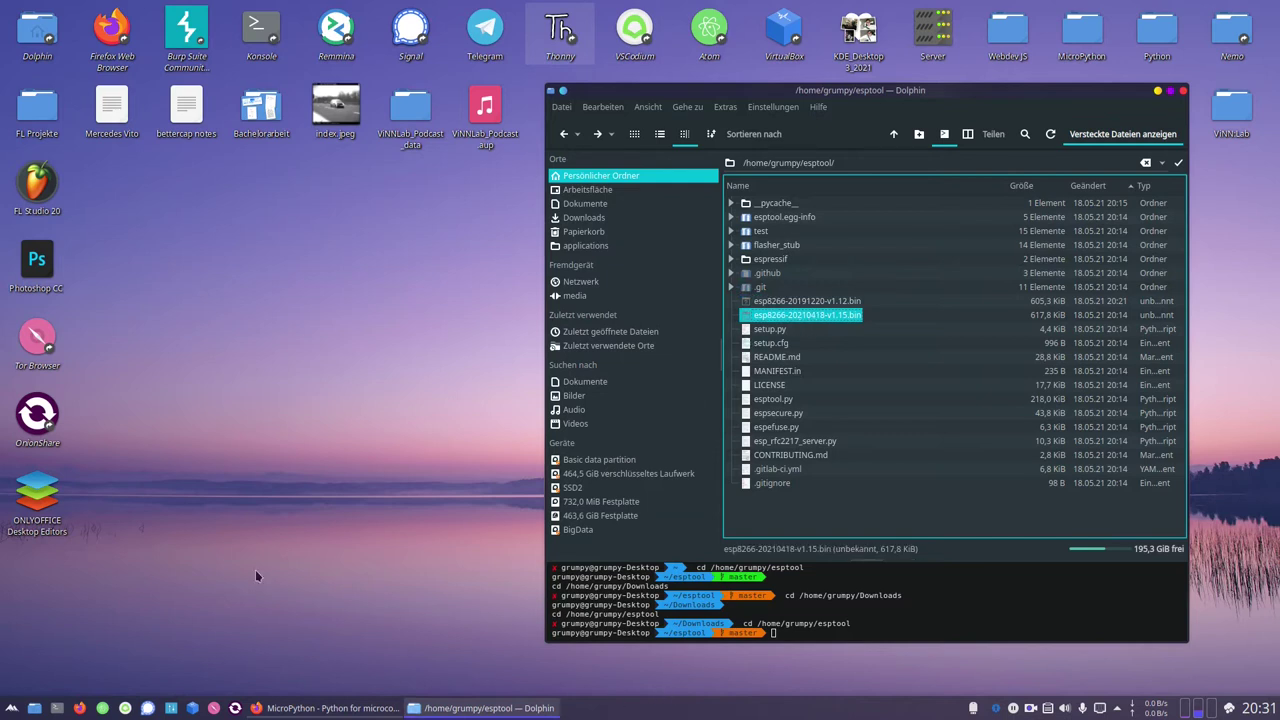
{"action": "left_click", "coordinate": [376, 396]}
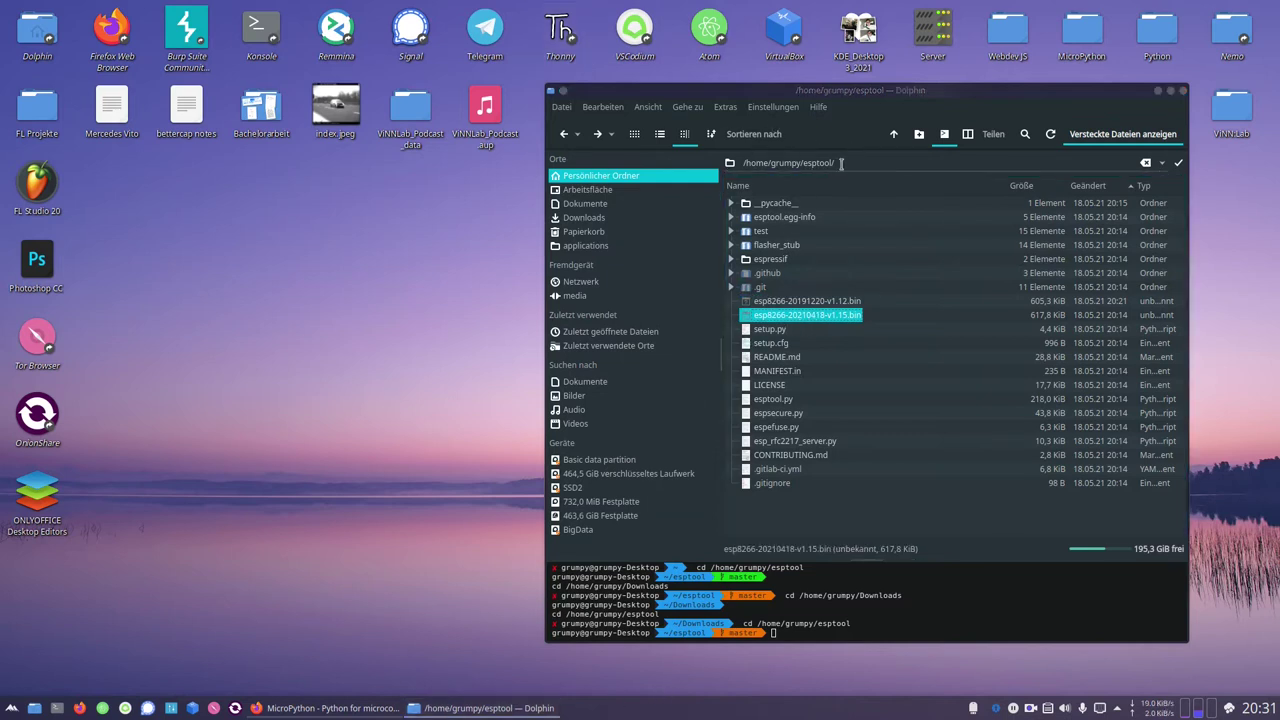
Step: Return to the esptool GitHub page in Firefox and review the Development Mode Installation commands in the README
{"action": "left_click", "coordinate": [258, 708]}
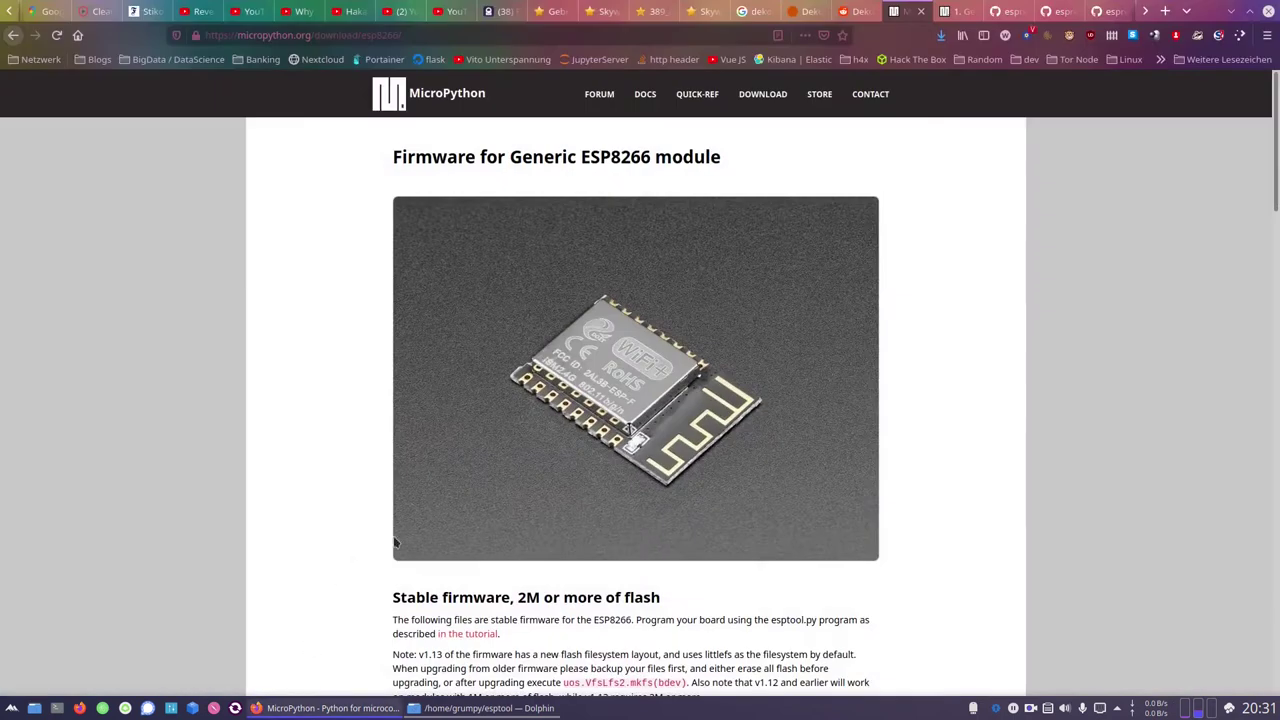
{"action": "left_click", "coordinate": [945, 10]}
{"action": "left_click", "coordinate": [1005, 10]}
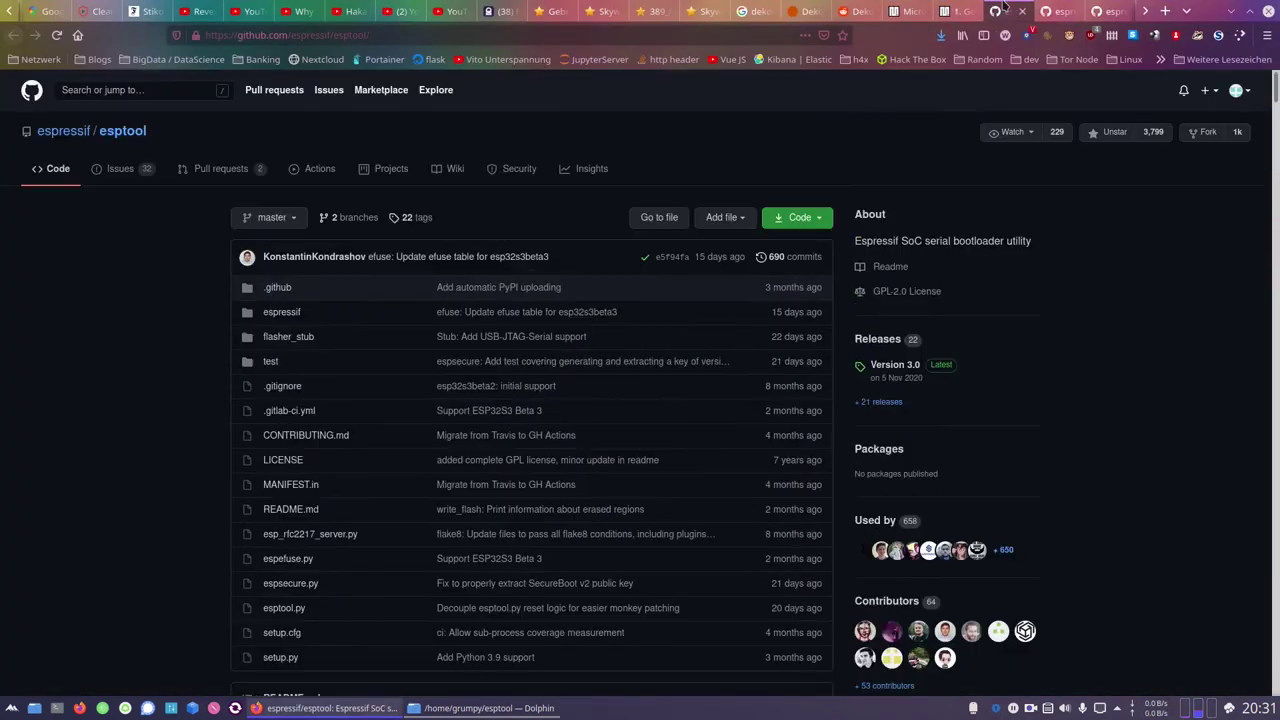
{"action": "scroll", "coordinate": [358, 343], "scroll_direction": "down", "scroll_amount": 10}
{"action": "scroll", "coordinate": [358, 343], "scroll_direction": "down", "scroll_amount": 5}
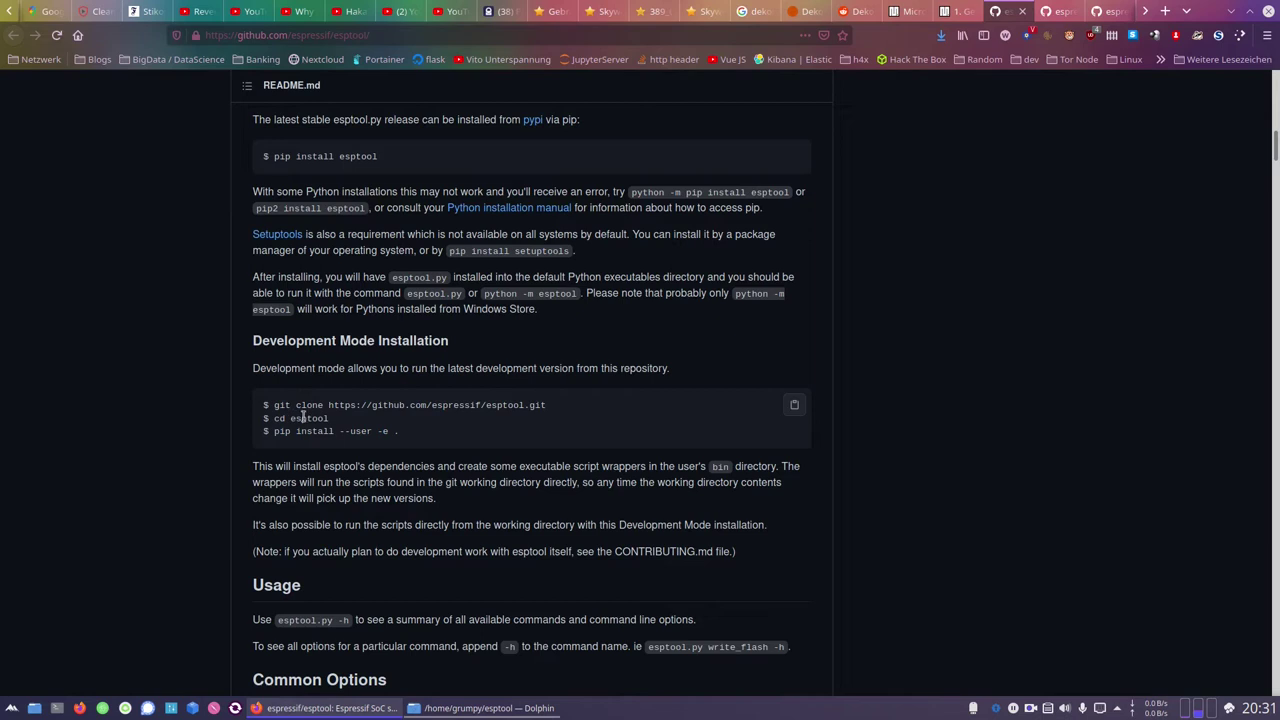
Step: Minimize the browser, open a Konsole terminal and list the connected USB devices with lsusb
{"action": "left_click", "coordinate": [1228, 11]}
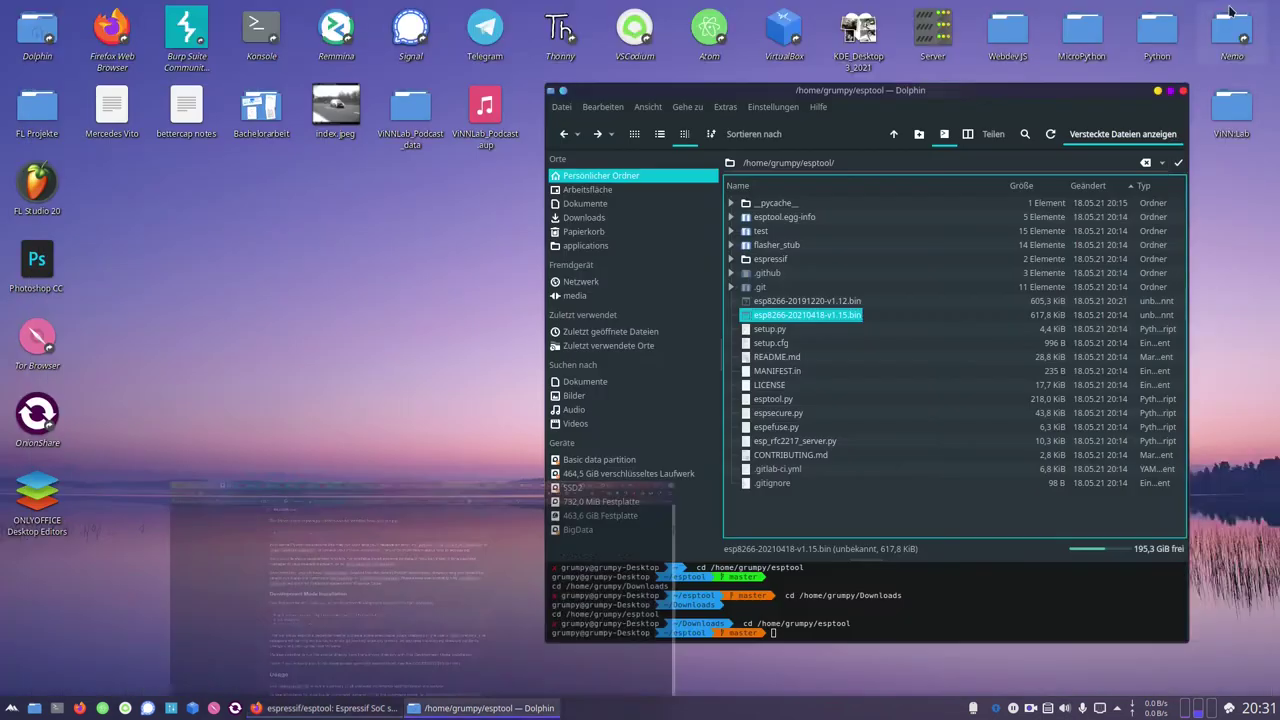
{"action": "left_click", "coordinate": [57, 708]}
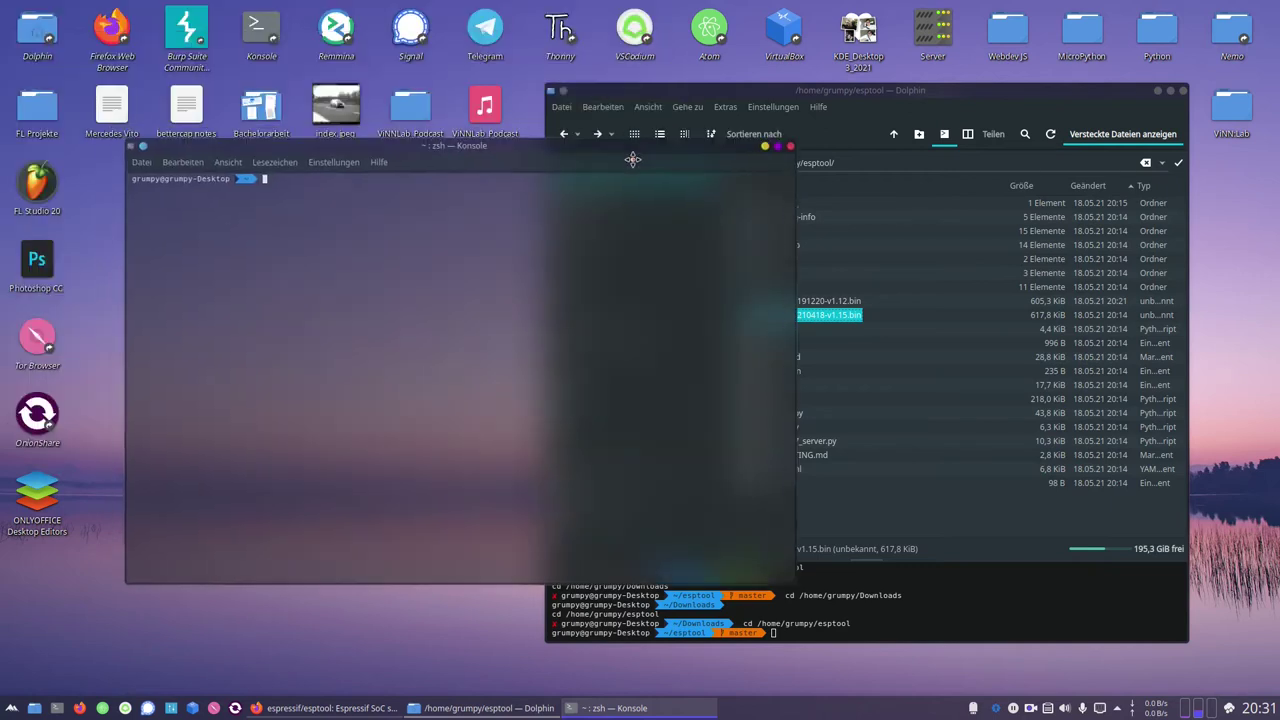
{"action": "type", "text": "lsu"}
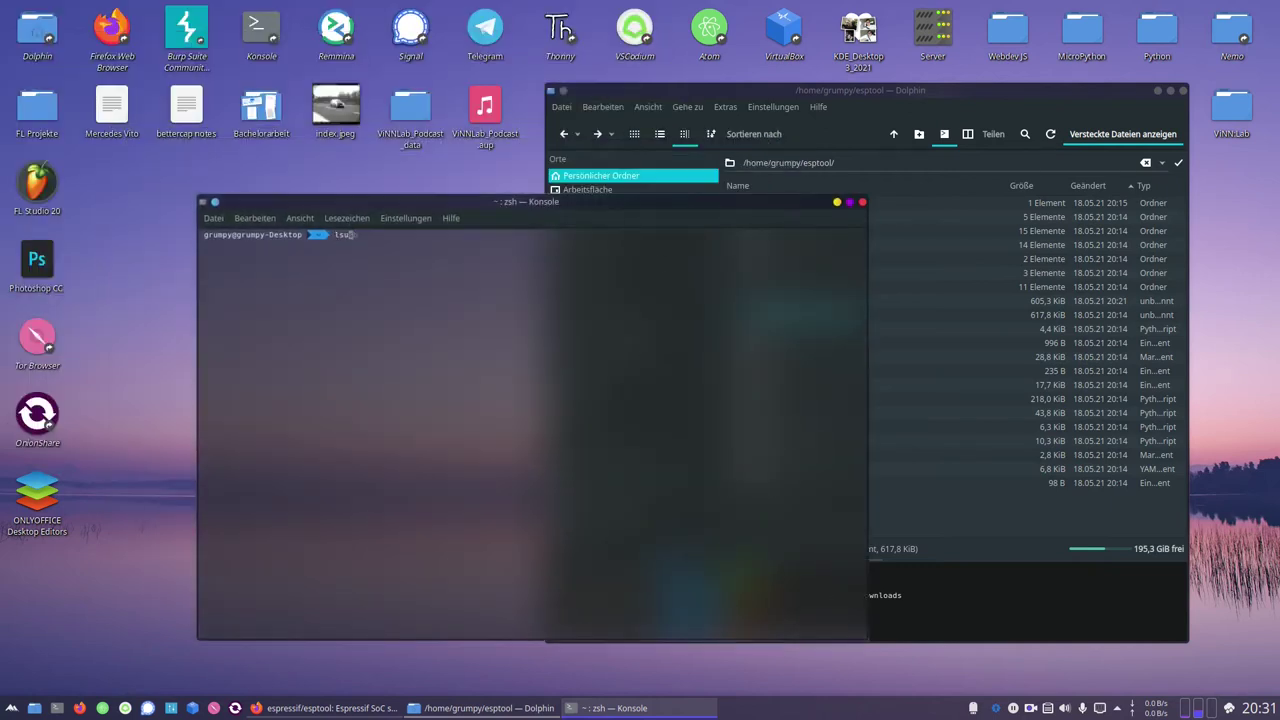
{"action": "type", "text": "sb"}
{"action": "key", "text": "Return"}
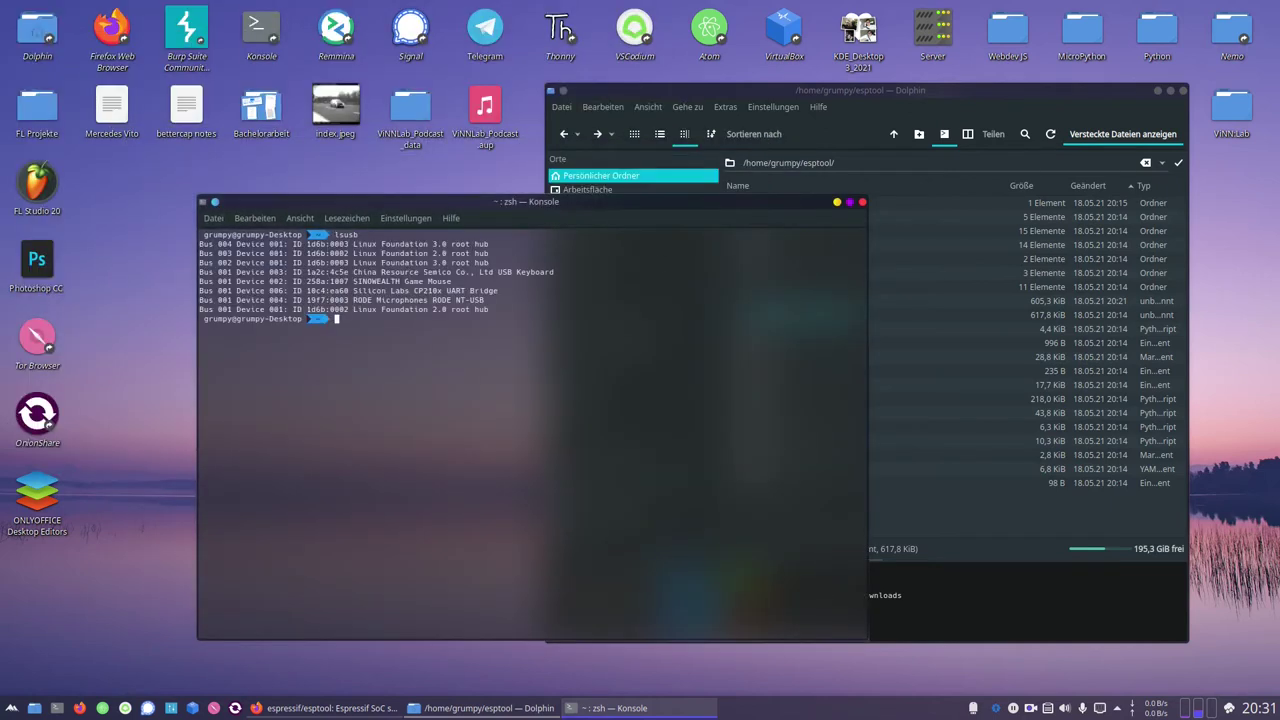
Step: Highlight the Silicon Labs CP210x UART Bridge entry in the lsusb output
{"action": "triple_click", "coordinate": [236, 285]}
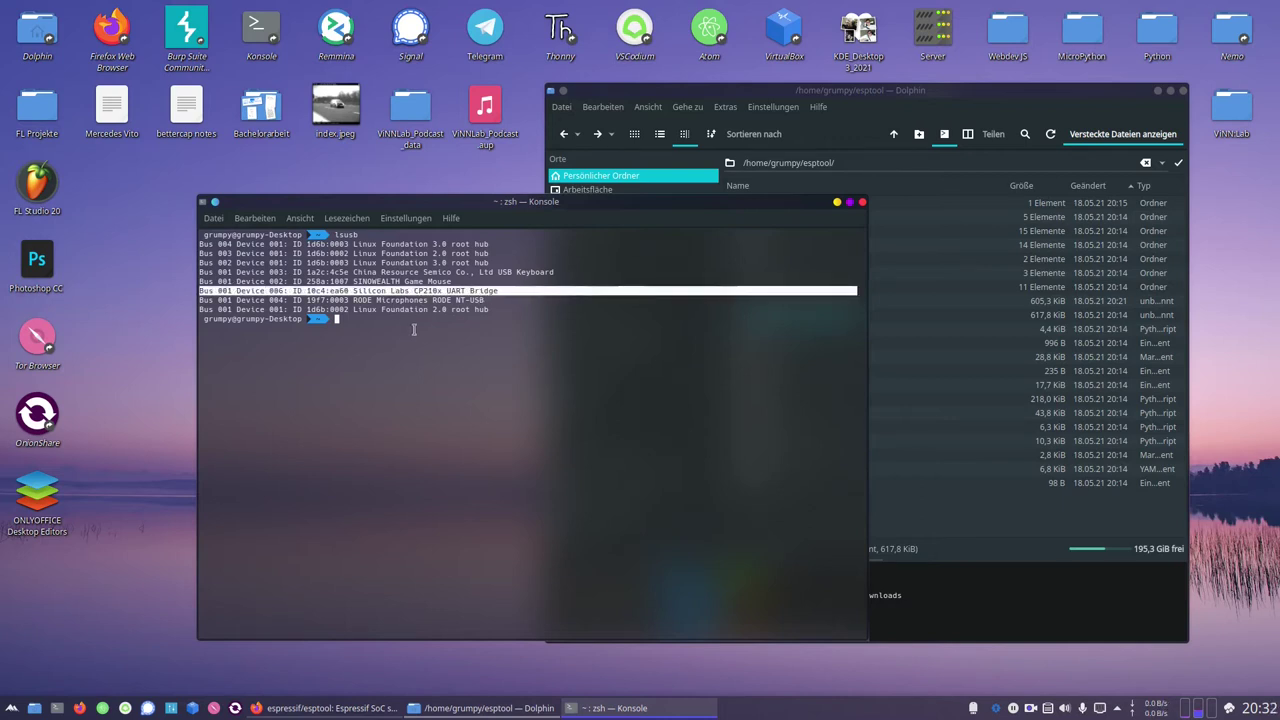
{"action": "left_click", "coordinate": [455, 289]}
{"action": "left_click_drag", "start_coordinate": [399, 290], "coordinate": [457, 291]}
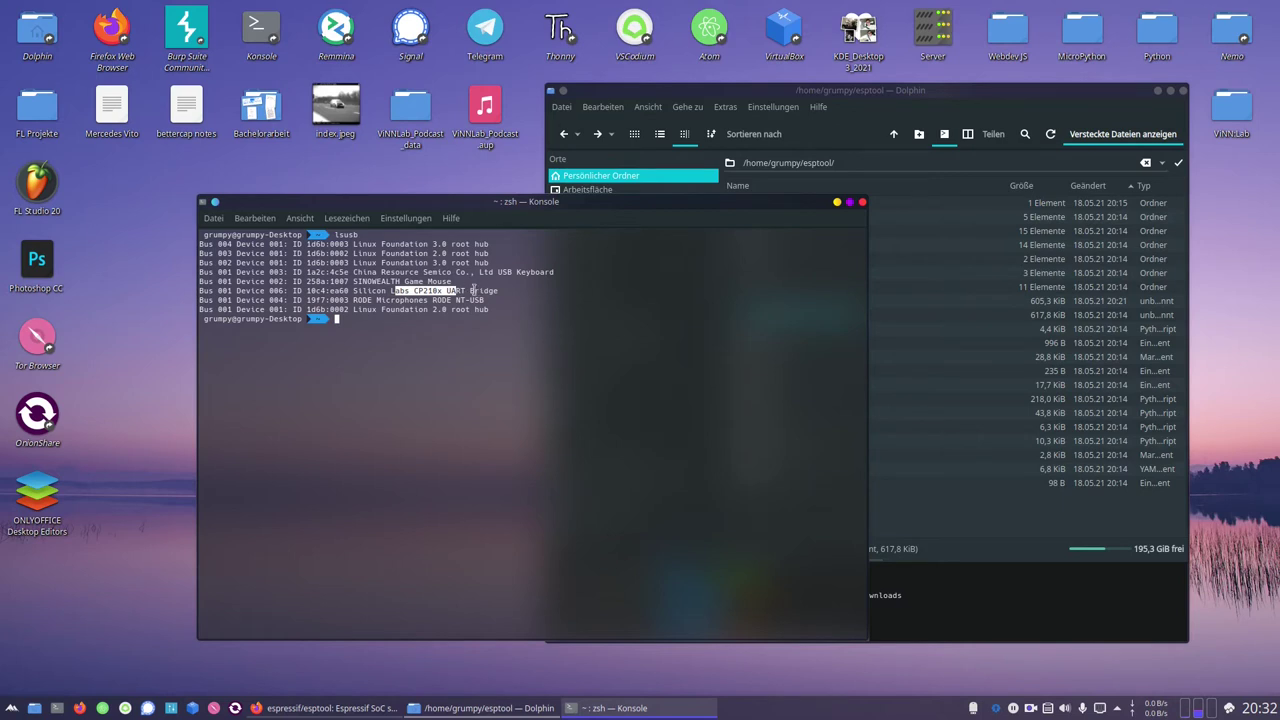
Step: Switch to the MicroPython ESP8266 firmware page in Firefox and run a web search for ESP8266 from its heading
{"action": "left_click", "coordinate": [270, 707]}
{"action": "left_click", "coordinate": [900, 11]}
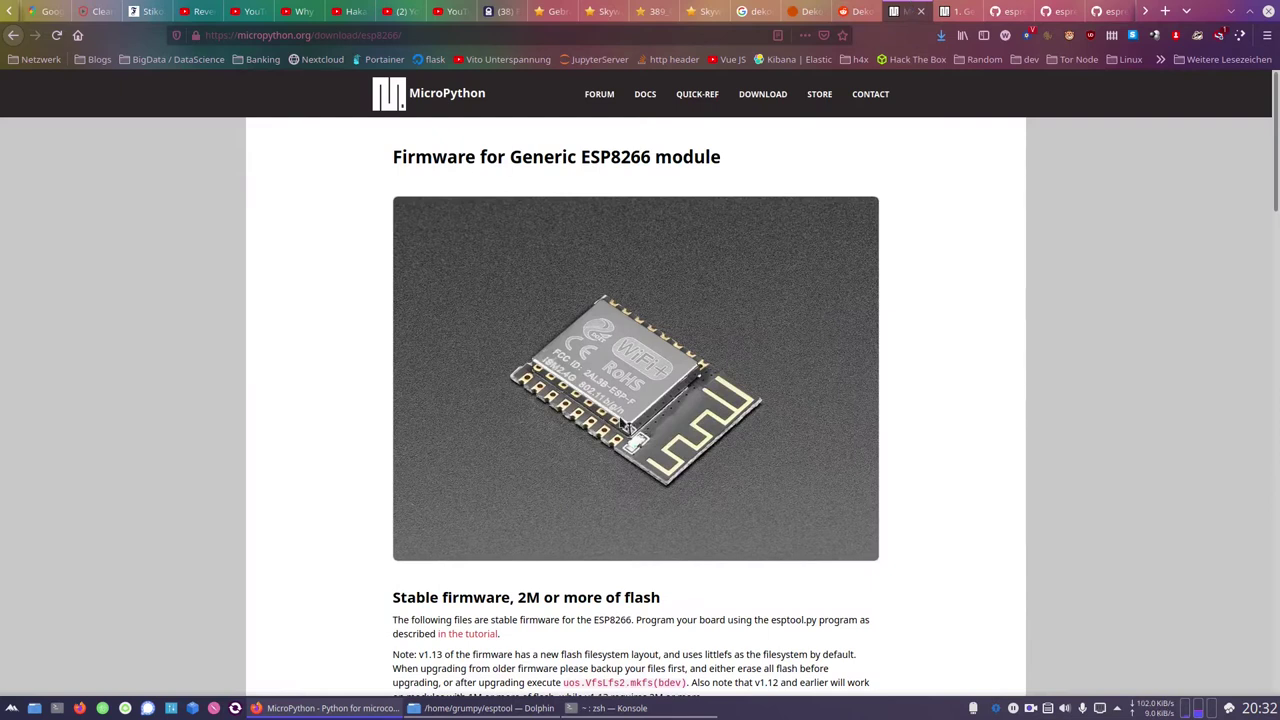
{"action": "double_click", "coordinate": [602, 156]}
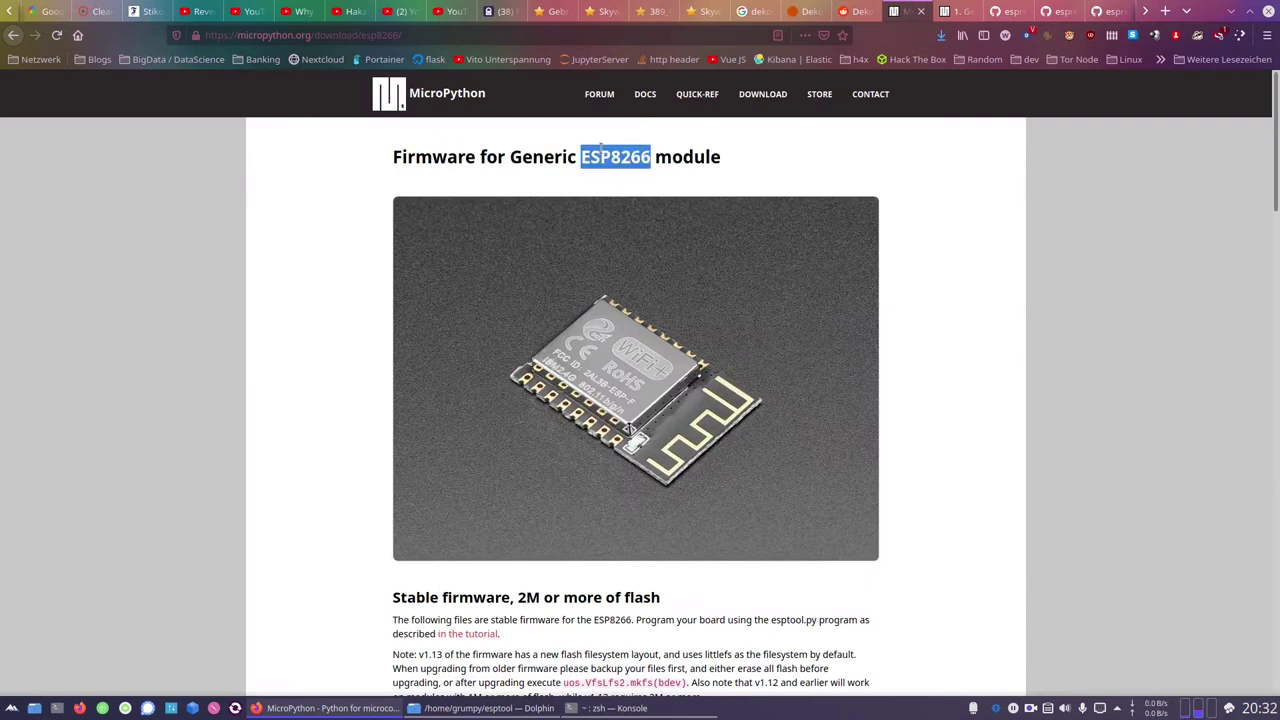
{"action": "right_click", "coordinate": [600, 152]}
{"action": "left_click", "coordinate": [690, 211]}
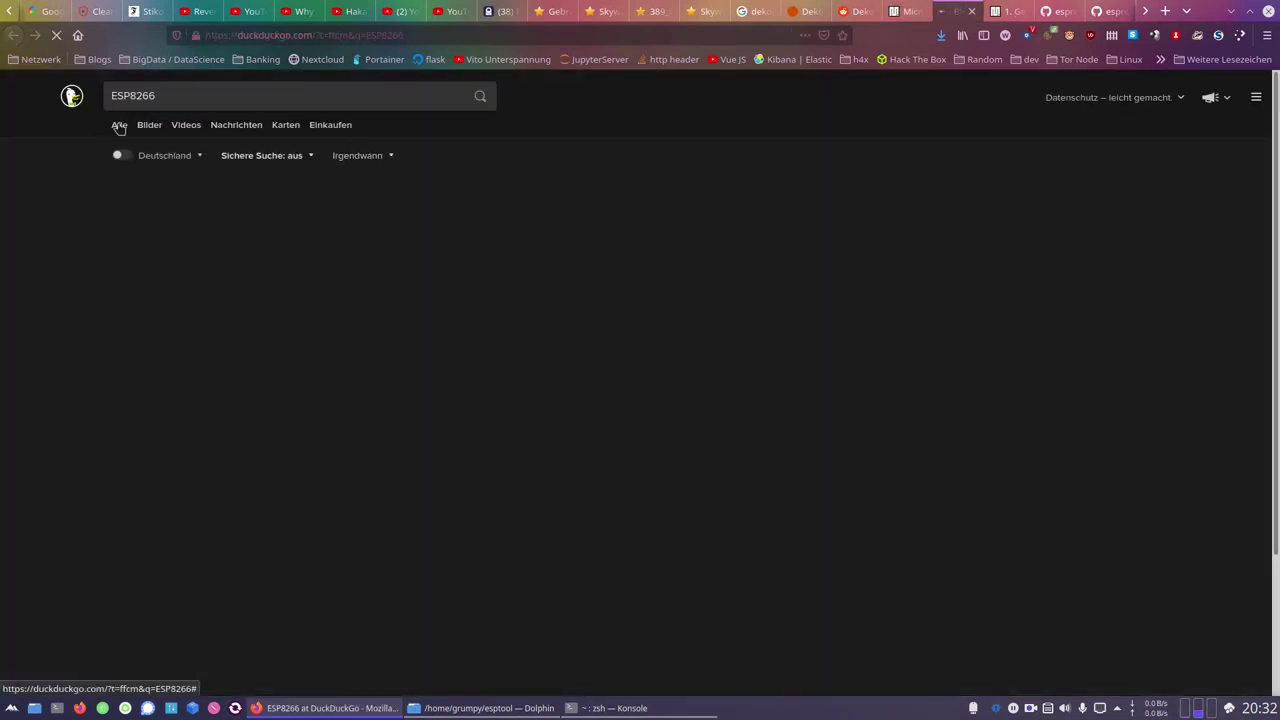
Step: Change the DuckDuckGo search to "nodemcu amica" and show the image results
{"action": "left_click", "coordinate": [133, 95]}
{"action": "type", "text": "nopd"}
{"action": "key", "text": "BackSpace"}
{"action": "key", "text": "BackSpace"}
{"action": "type", "text": "demcu amica"}
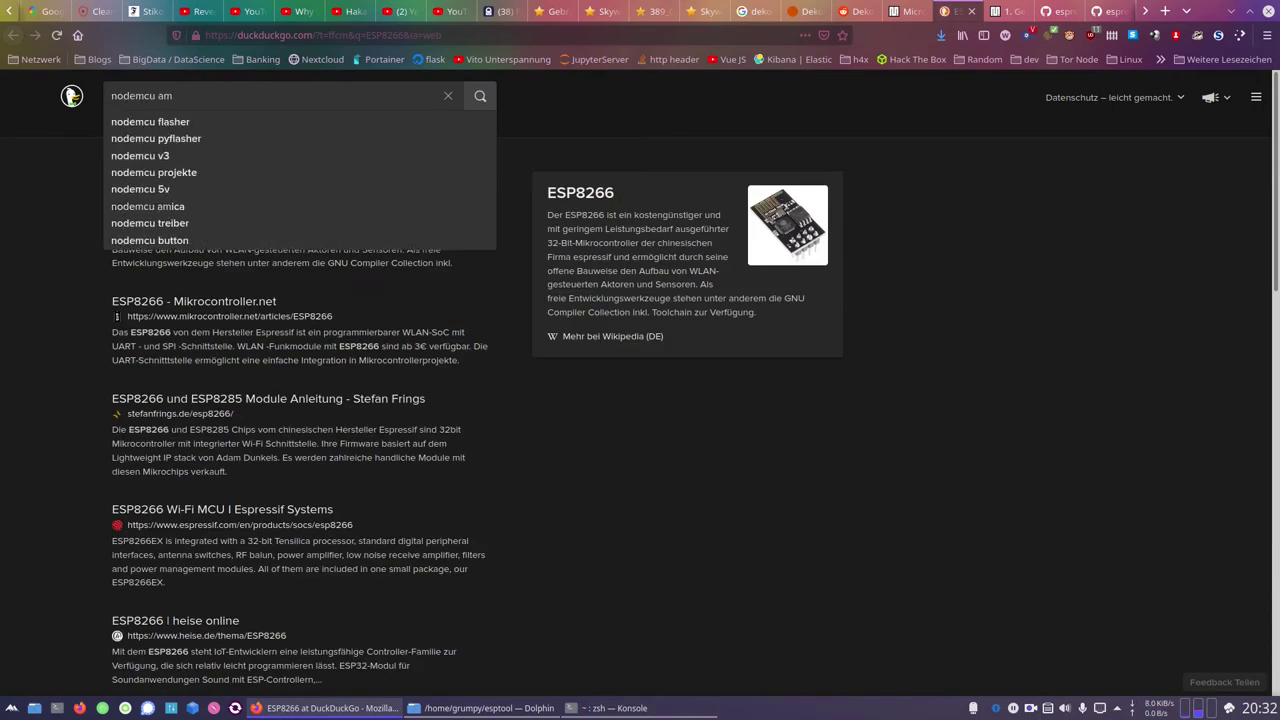
{"action": "left_click", "coordinate": [122, 131]}
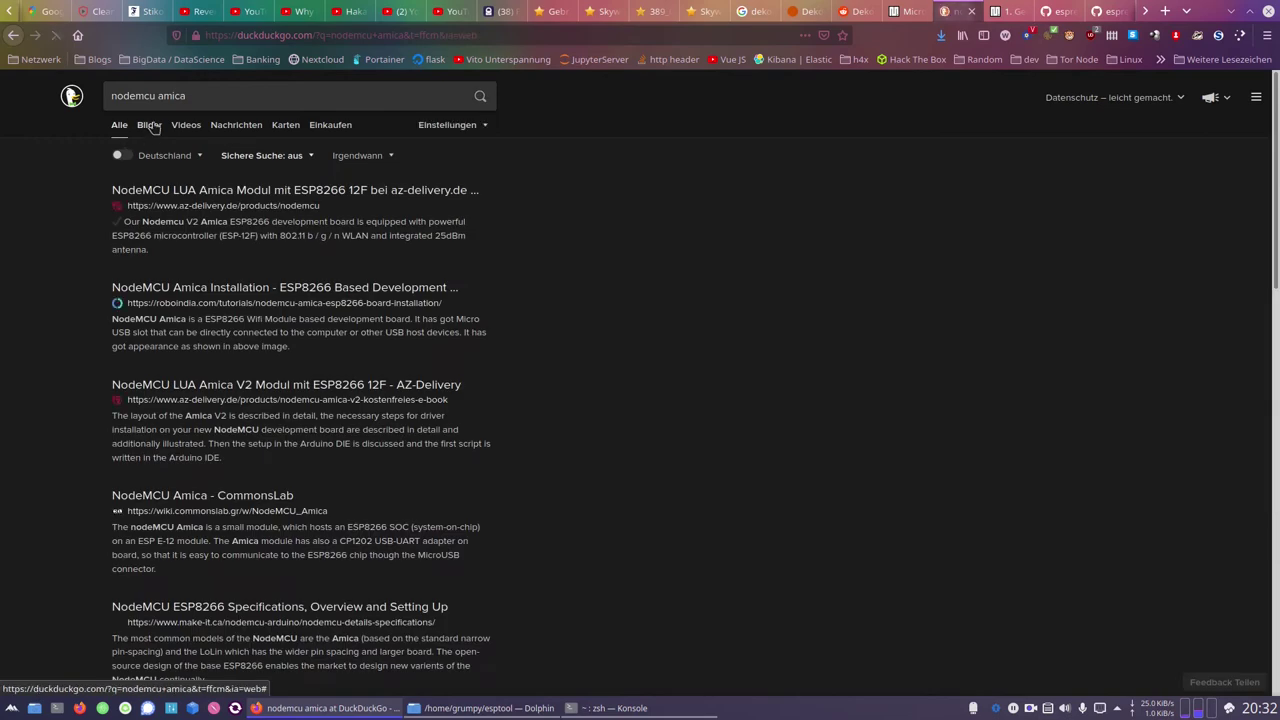
{"action": "left_click", "coordinate": [149, 126]}
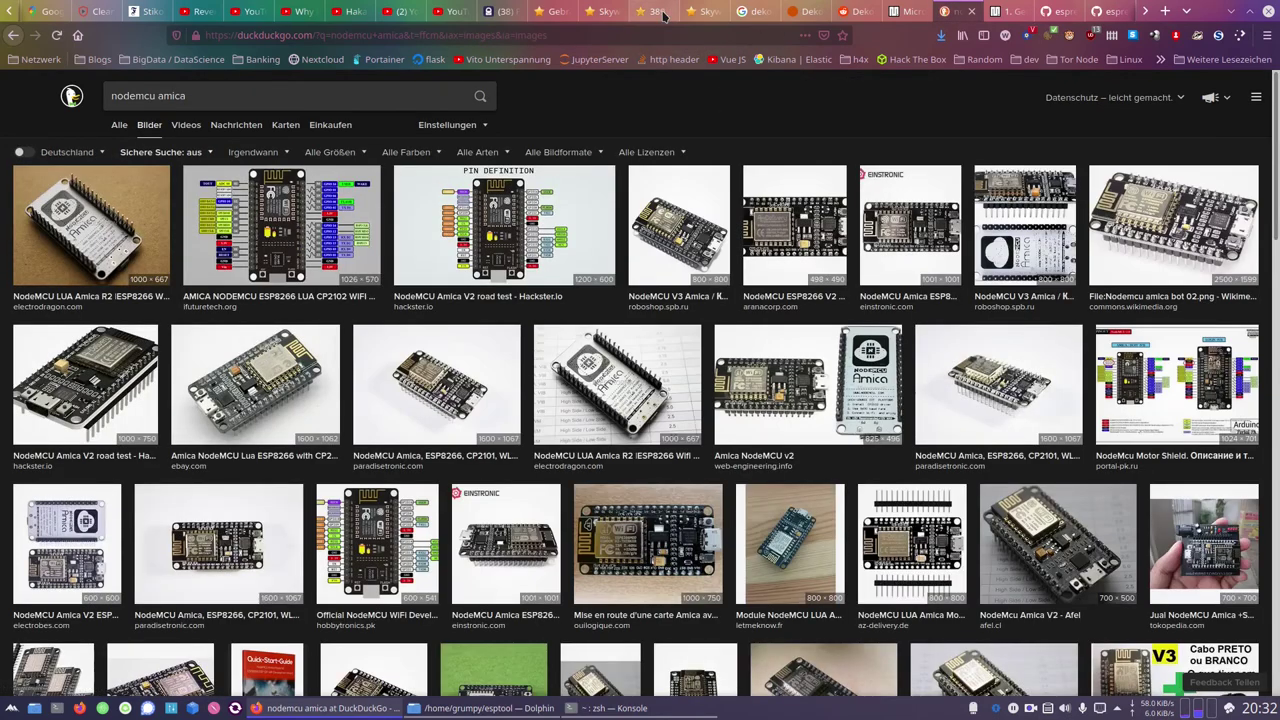
Step: Enlarge the NodeMCU Amica V2 and NodeMCU V3 Amica photos and compare the board with the generic module on the MicroPython page
{"action": "left_click", "coordinate": [118, 382]}
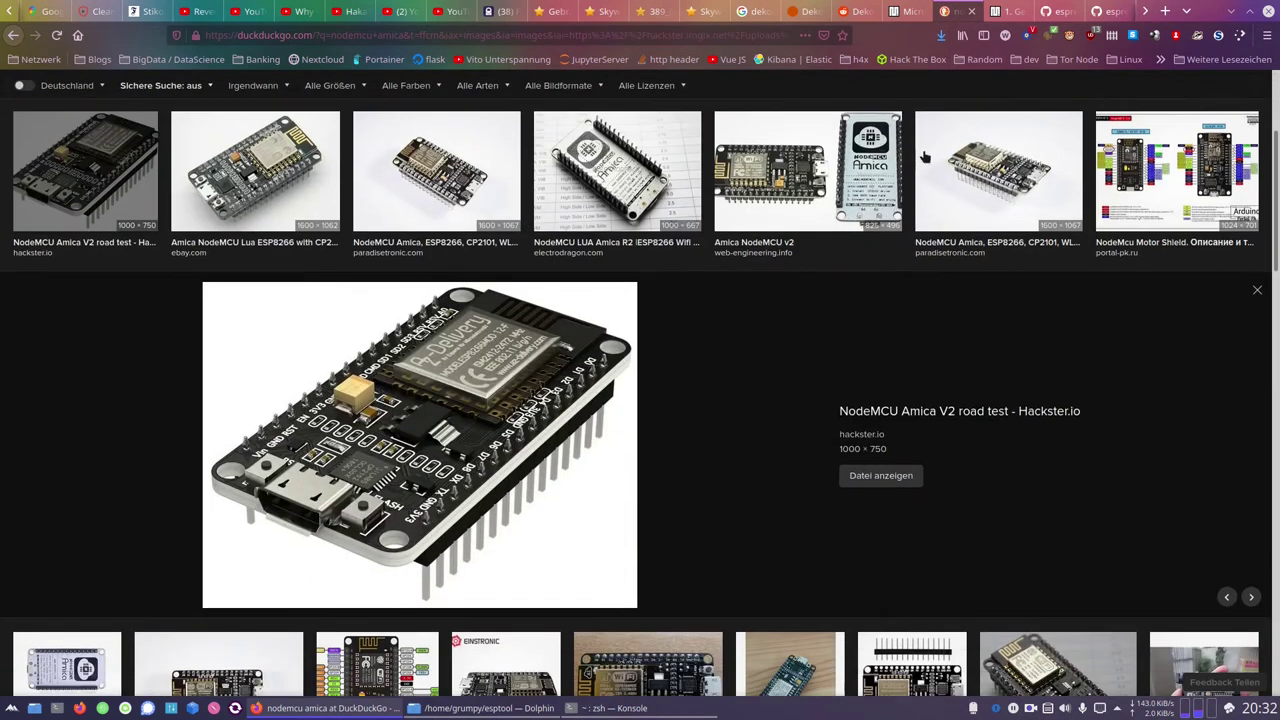
{"action": "scroll", "coordinate": [488, 300], "scroll_direction": "up", "scroll_amount": 2}
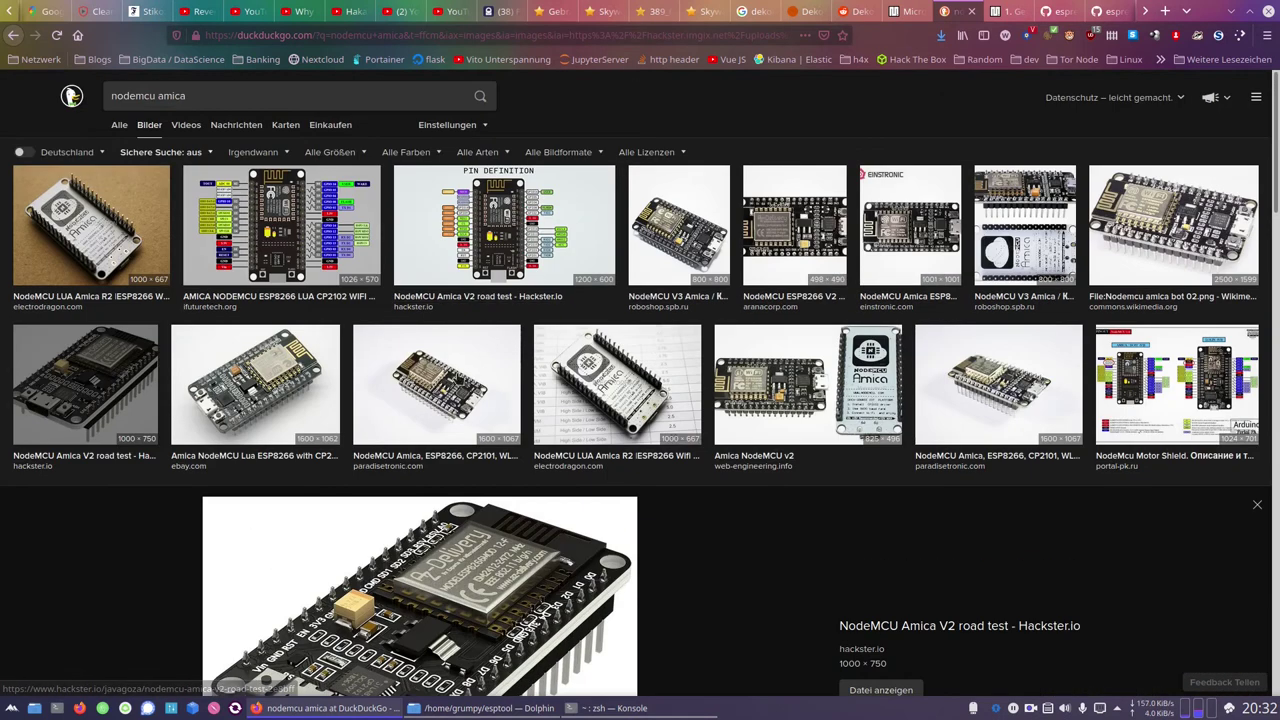
{"action": "left_click", "coordinate": [686, 224]}
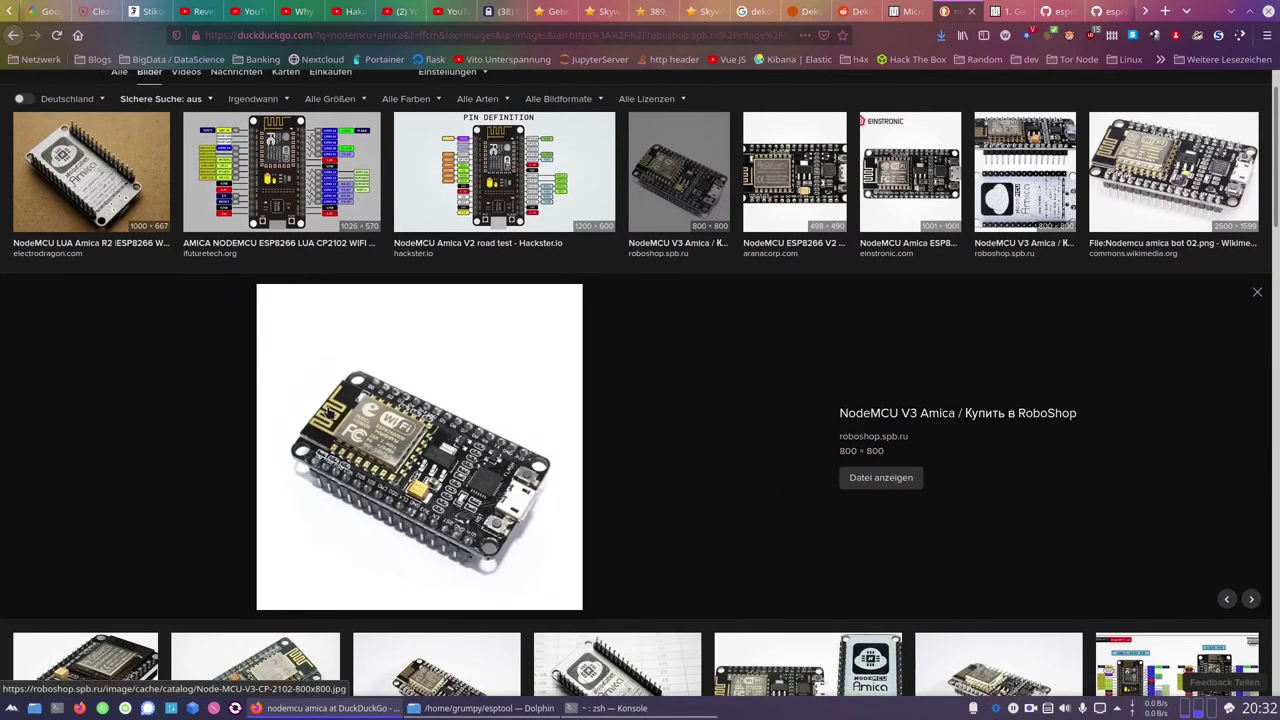
{"action": "key", "text": "ctrl+Page_Up"}
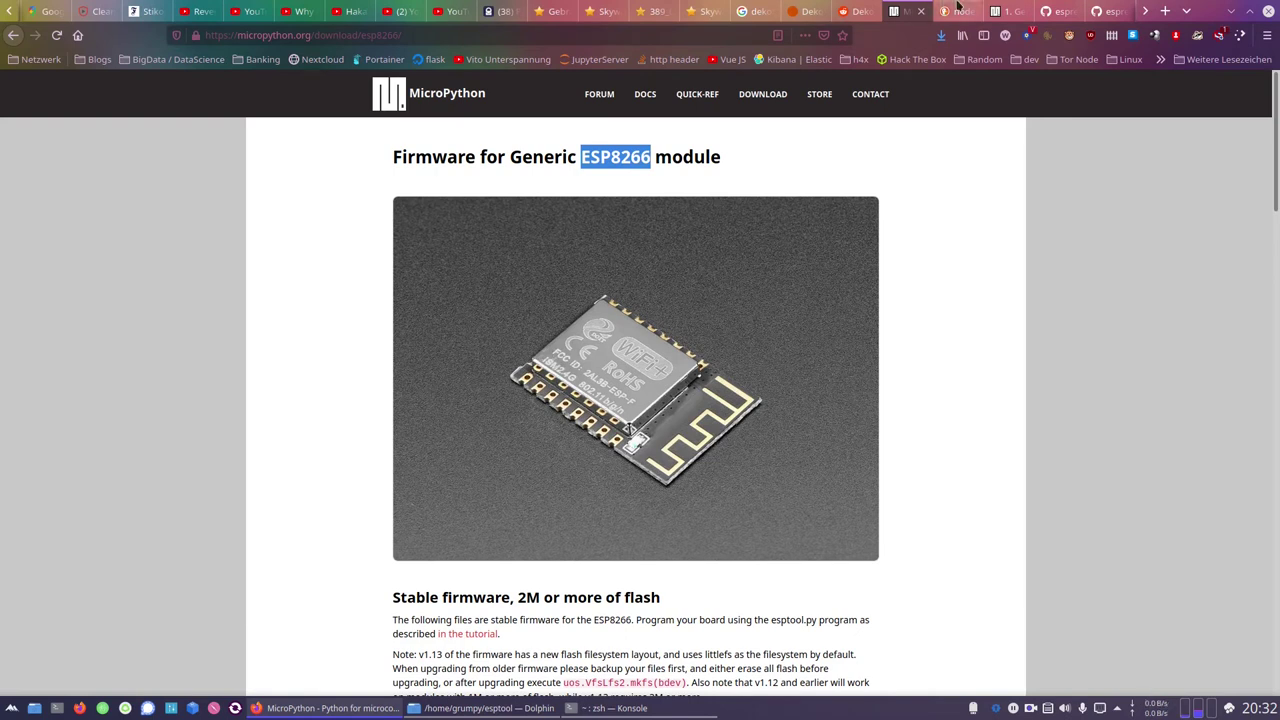
{"action": "left_click", "coordinate": [957, 10]}
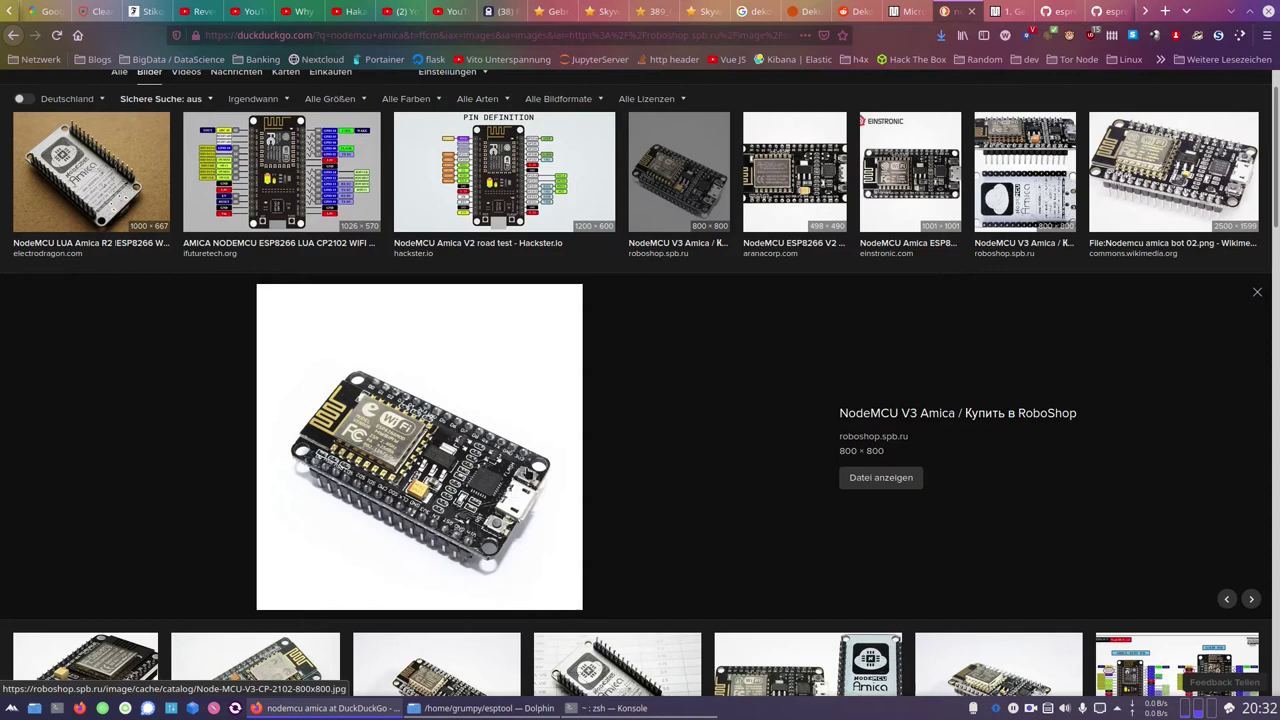
{"action": "key", "text": "ctrl+Page_Up"}
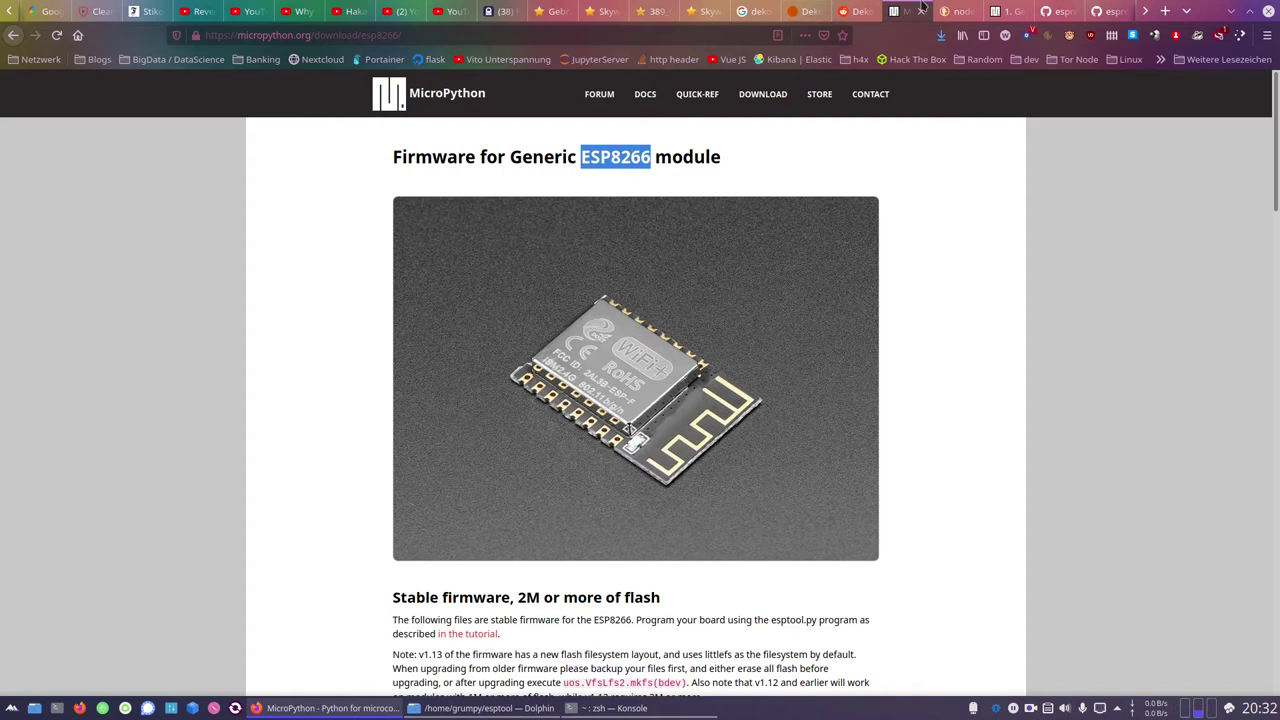
{"action": "left_click", "coordinate": [955, 9]}
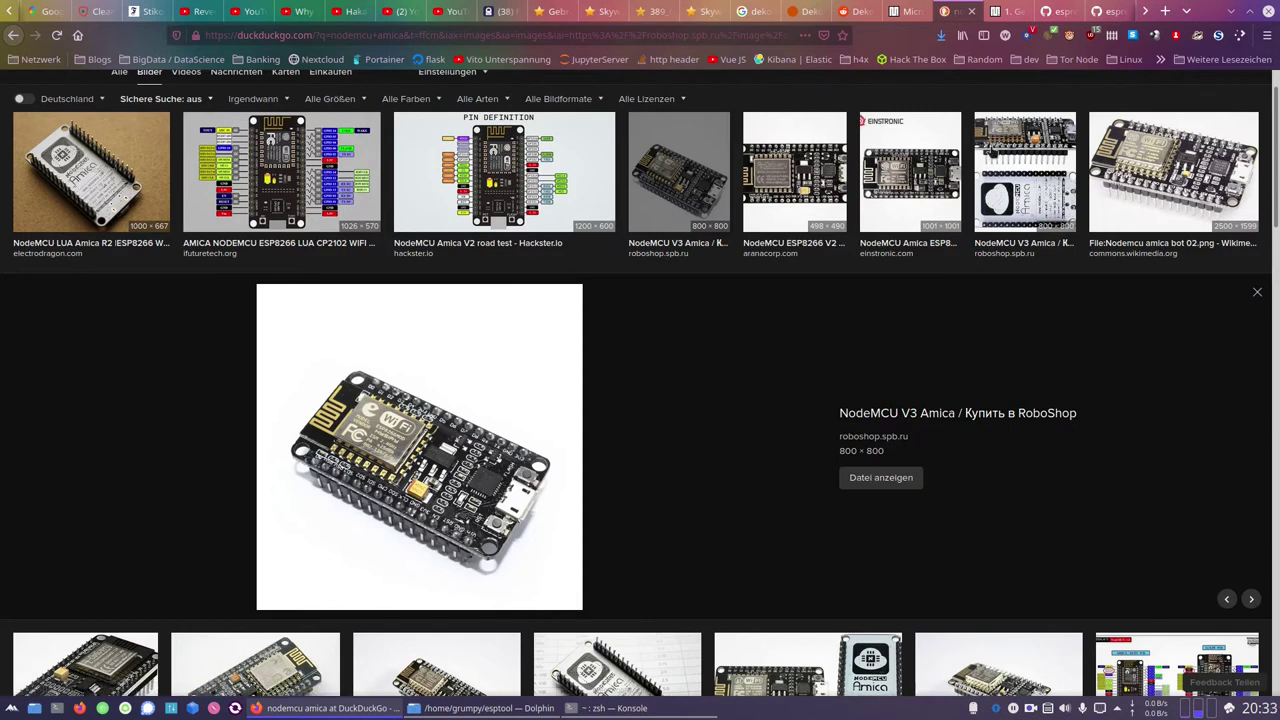
Step: Minimize the browser and highlight the Silicon Labs CP210x UART Bridge line in the Konsole lsusb output
{"action": "left_click", "coordinate": [1230, 10]}
{"action": "left_click", "coordinate": [428, 297]}
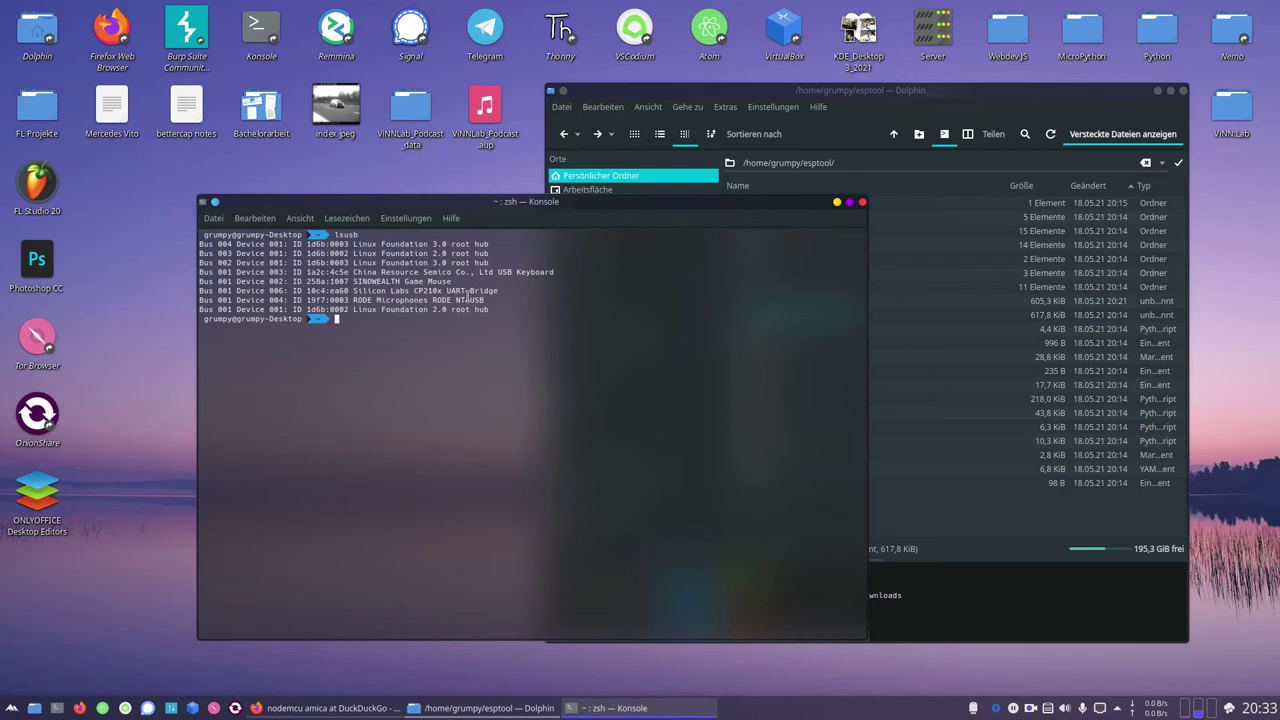
{"action": "triple_click", "coordinate": [416, 296]}
{"action": "left_click", "coordinate": [370, 297]}
{"action": "triple_click", "coordinate": [368, 290]}
{"action": "left_click_drag", "start_coordinate": [335, 402], "coordinate": [335, 412]}
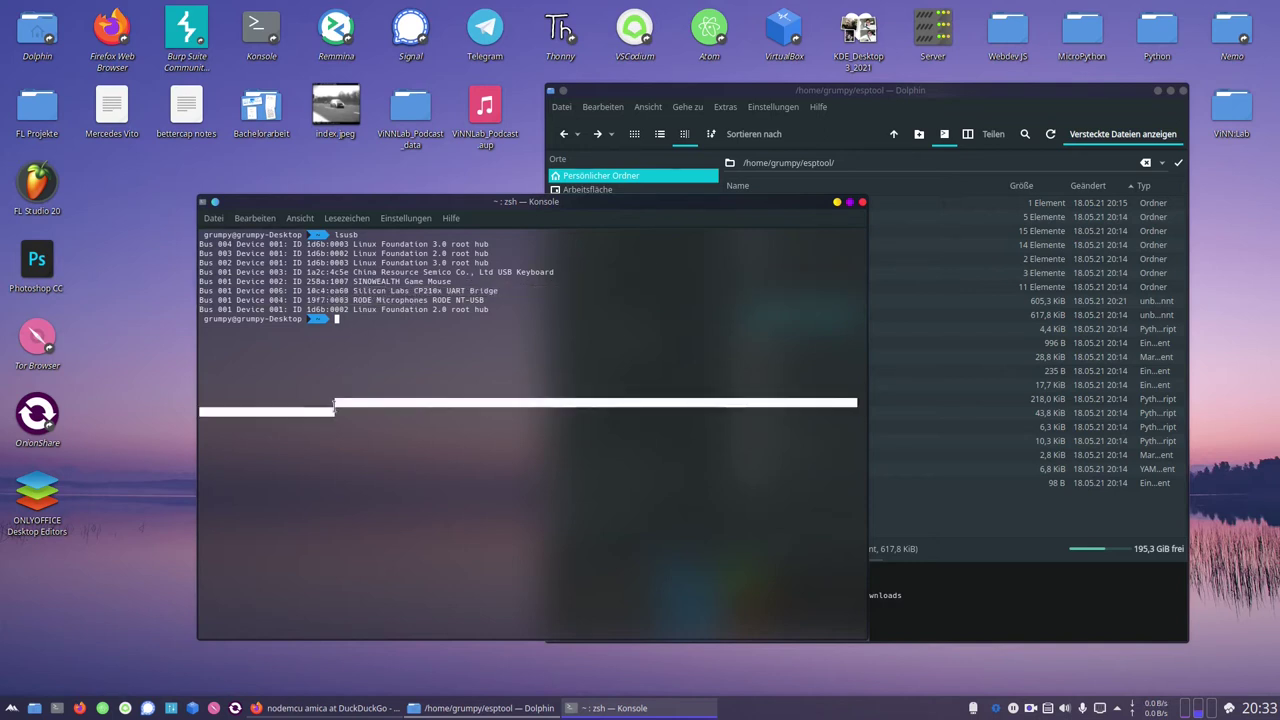
{"action": "triple_click", "coordinate": [378, 291]}
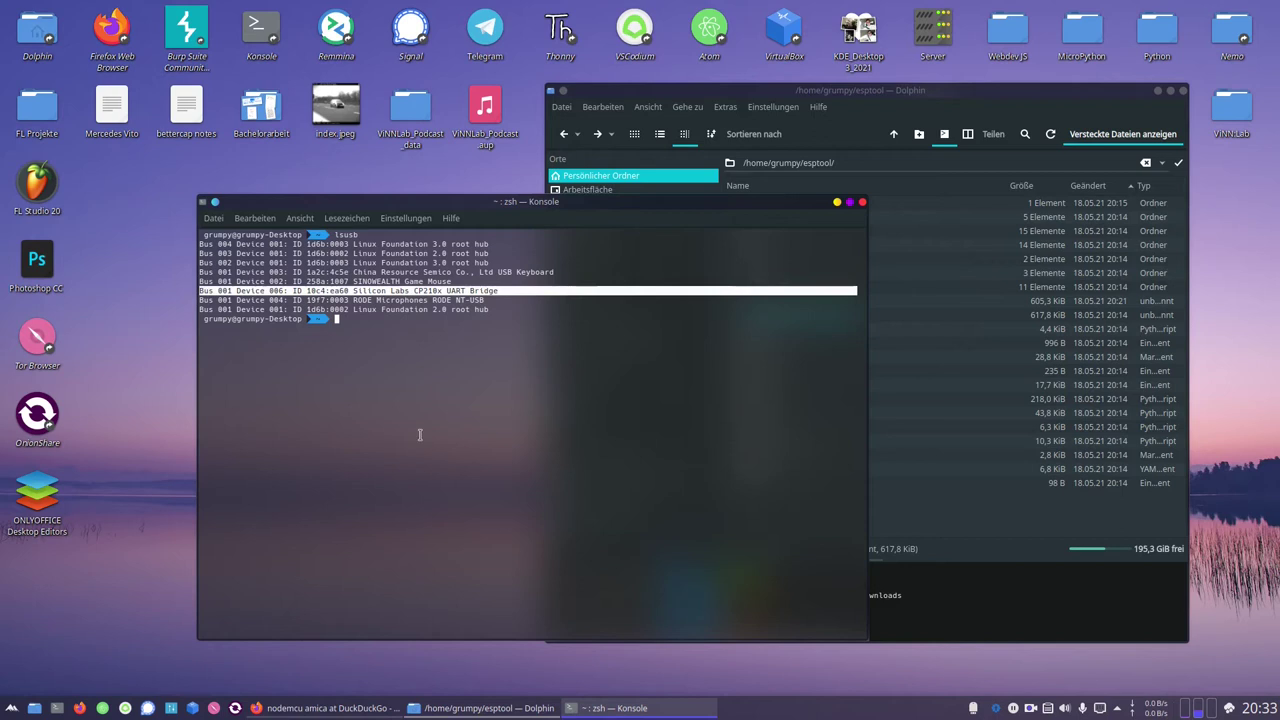
{"action": "left_click", "coordinate": [394, 398]}
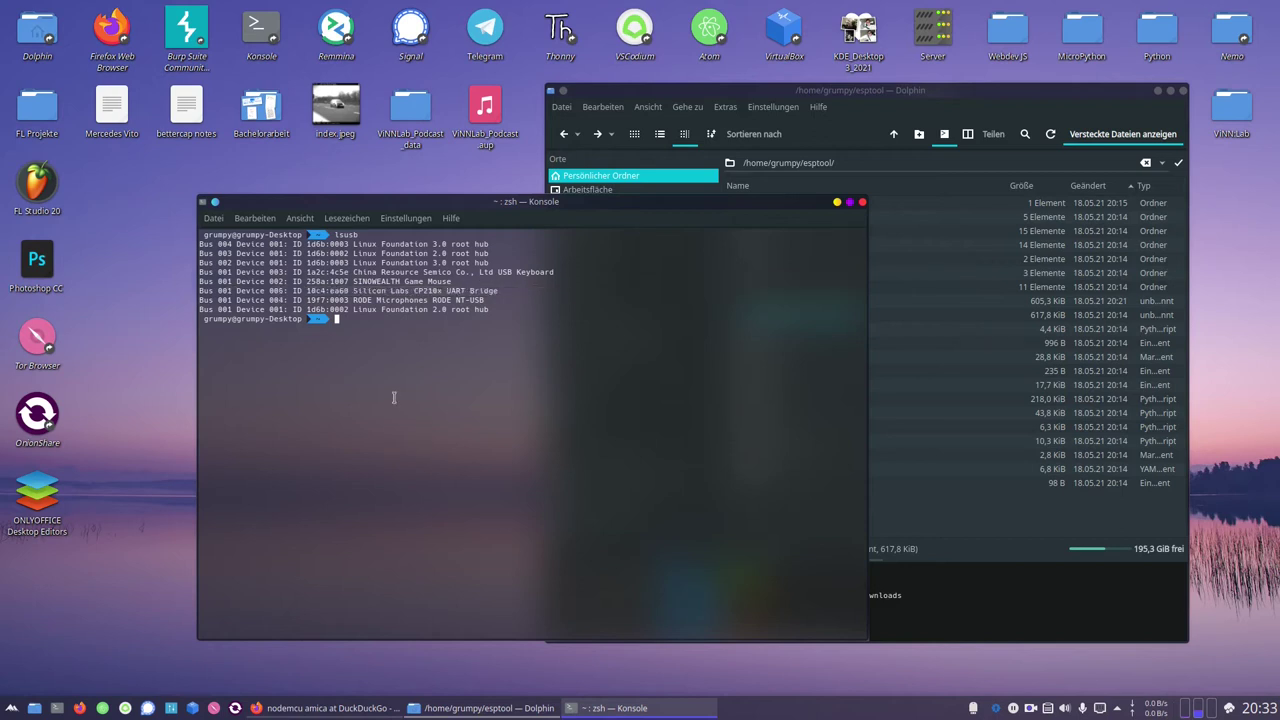
Step: Change into the esptool directory in the terminal and list its files with ls
{"action": "type", "text": "esptool"}
{"action": "key", "text": "Return"}
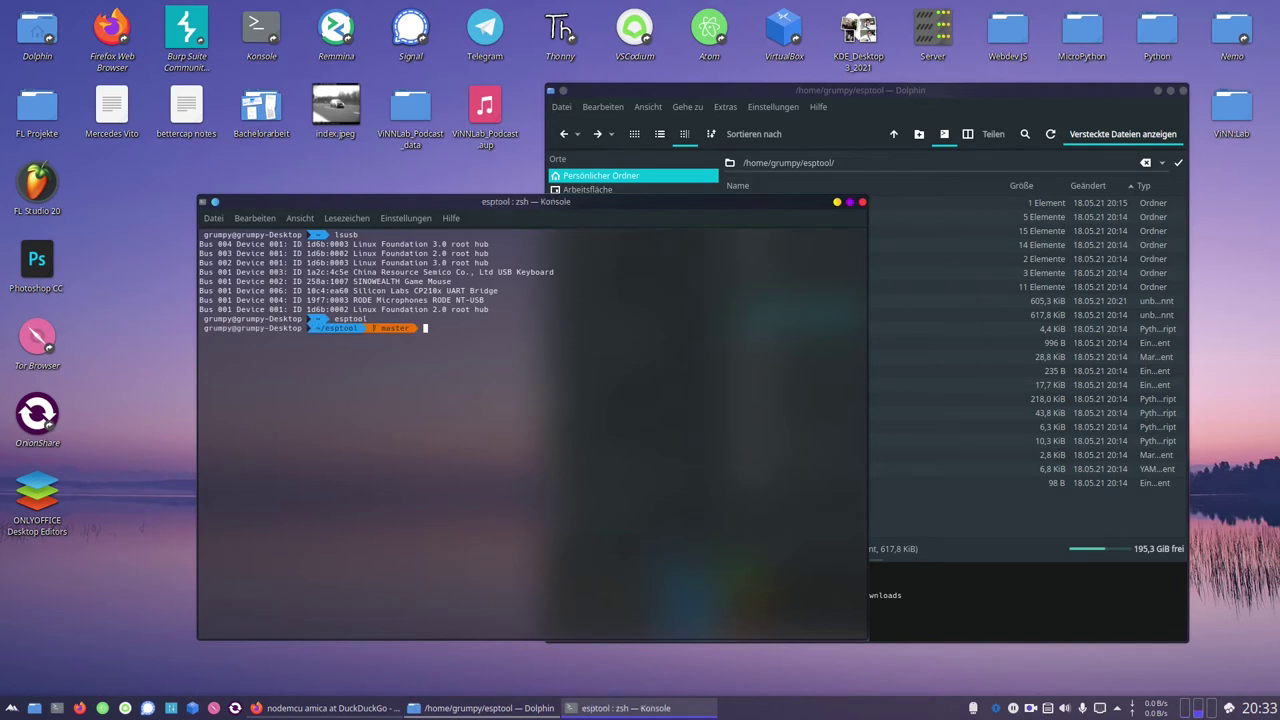
{"action": "type", "text": "ls"}
{"action": "key", "text": "Return"}
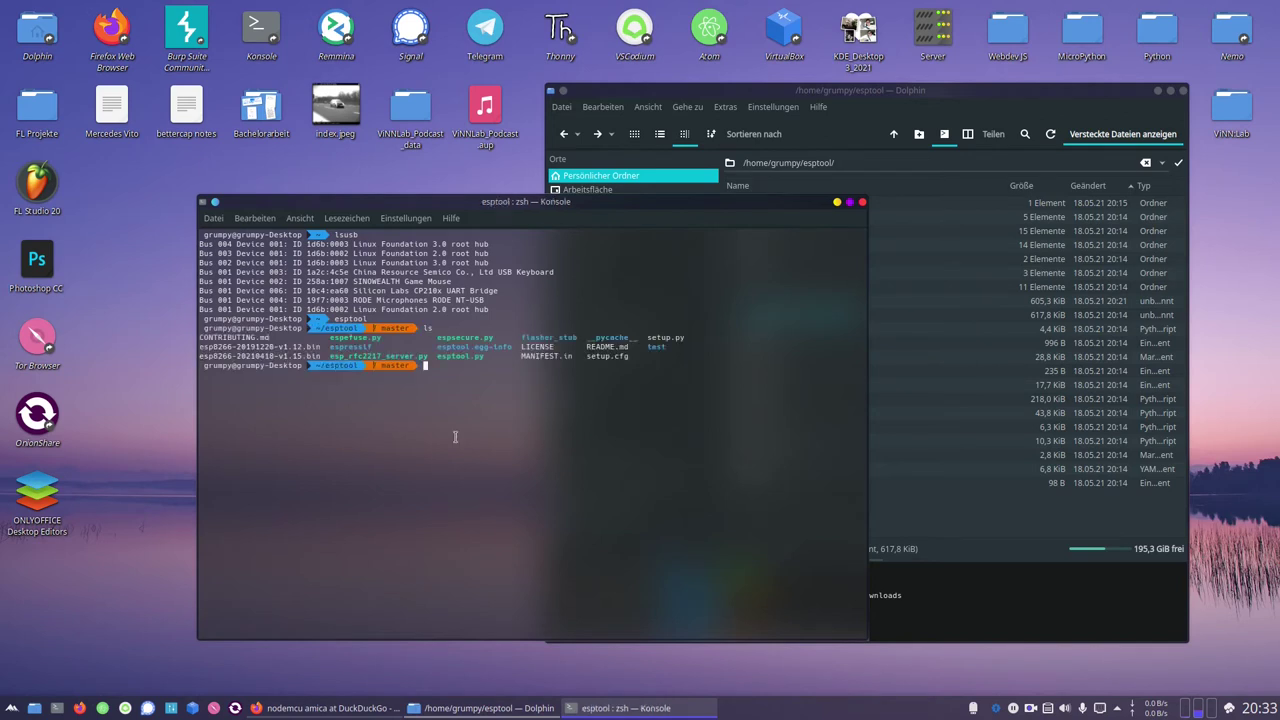
Step: Run python3 esptool.py without arguments and make the Konsole window taller to show the help output
{"action": "double_click", "coordinate": [456, 356]}
{"action": "left_click", "coordinate": [544, 431]}
{"action": "type", "text": "pyh"}
{"action": "key", "text": "Right"}
{"action": "key", "text": "ctrl+w"}
{"action": "key", "text": "Return"}
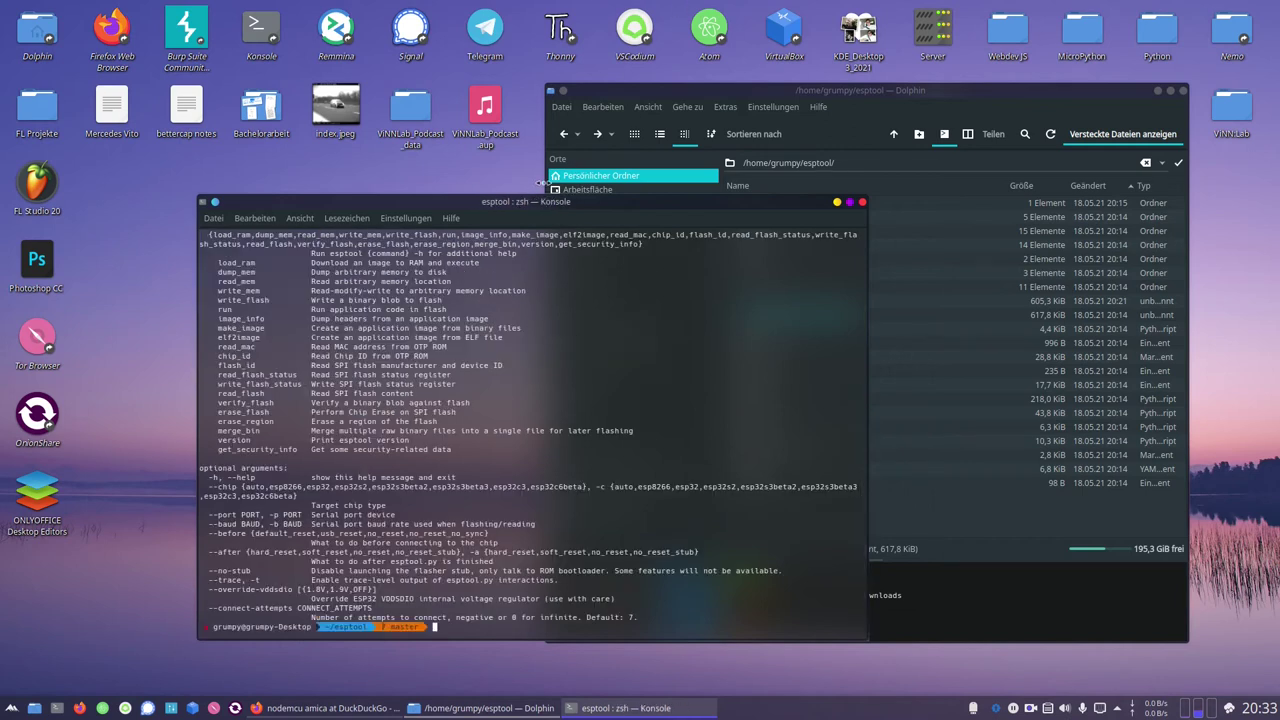
{"action": "left_click_drag", "start_coordinate": [537, 194], "coordinate": [537, 55]}
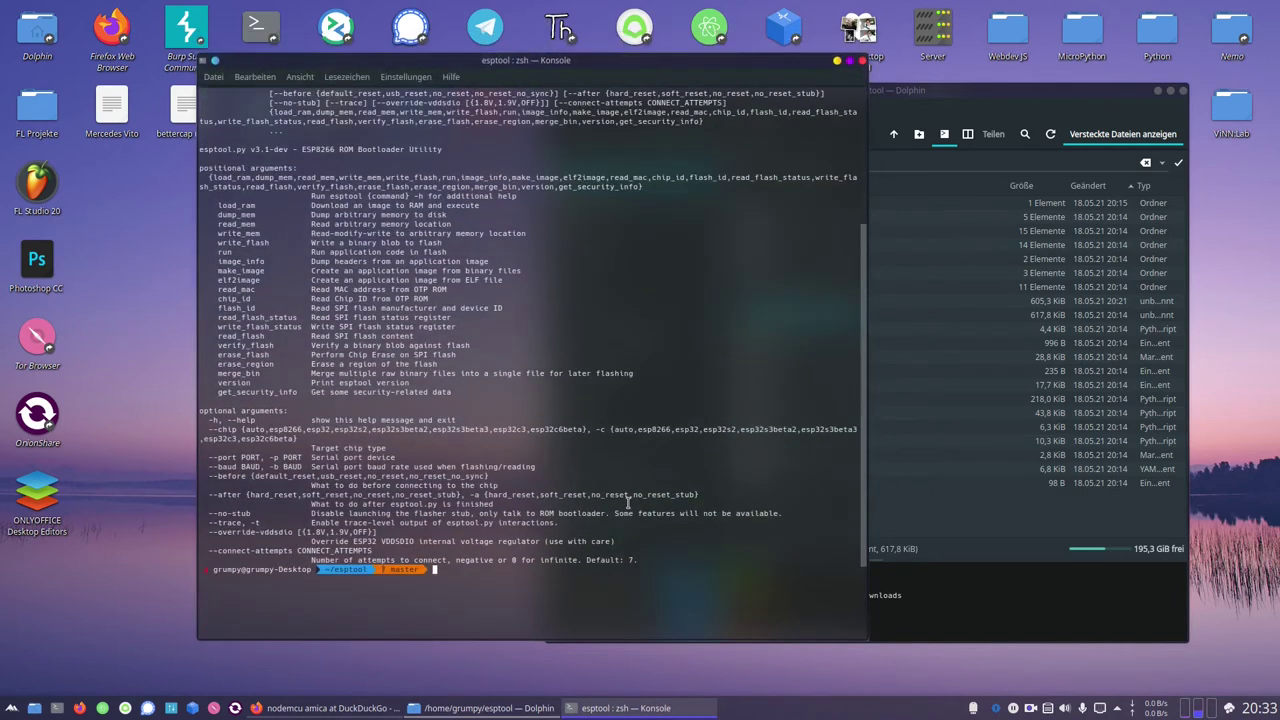
{"action": "scroll", "coordinate": [396, 355], "scroll_direction": "down", "scroll_amount": 1}
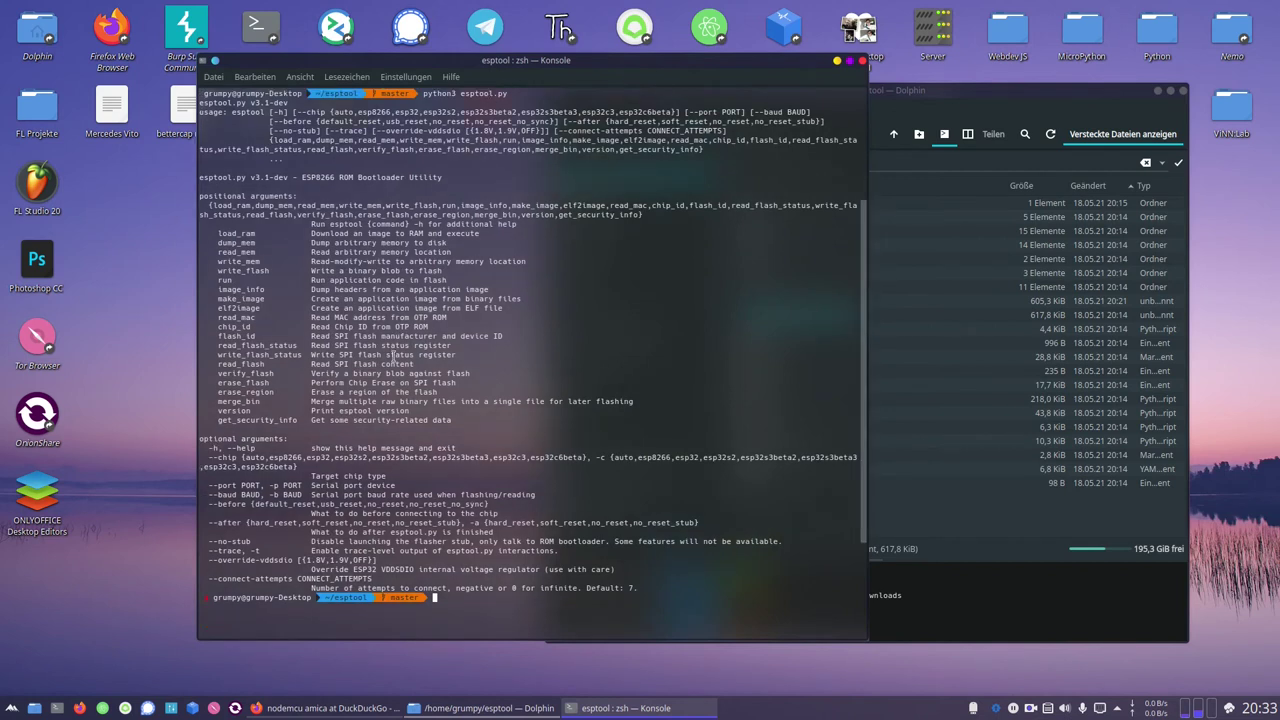
Step: Highlight the load_ram, dump_mem and read_mac commands in the esptool help output
{"action": "double_click", "coordinate": [244, 233]}
{"action": "double_click", "coordinate": [247, 243]}
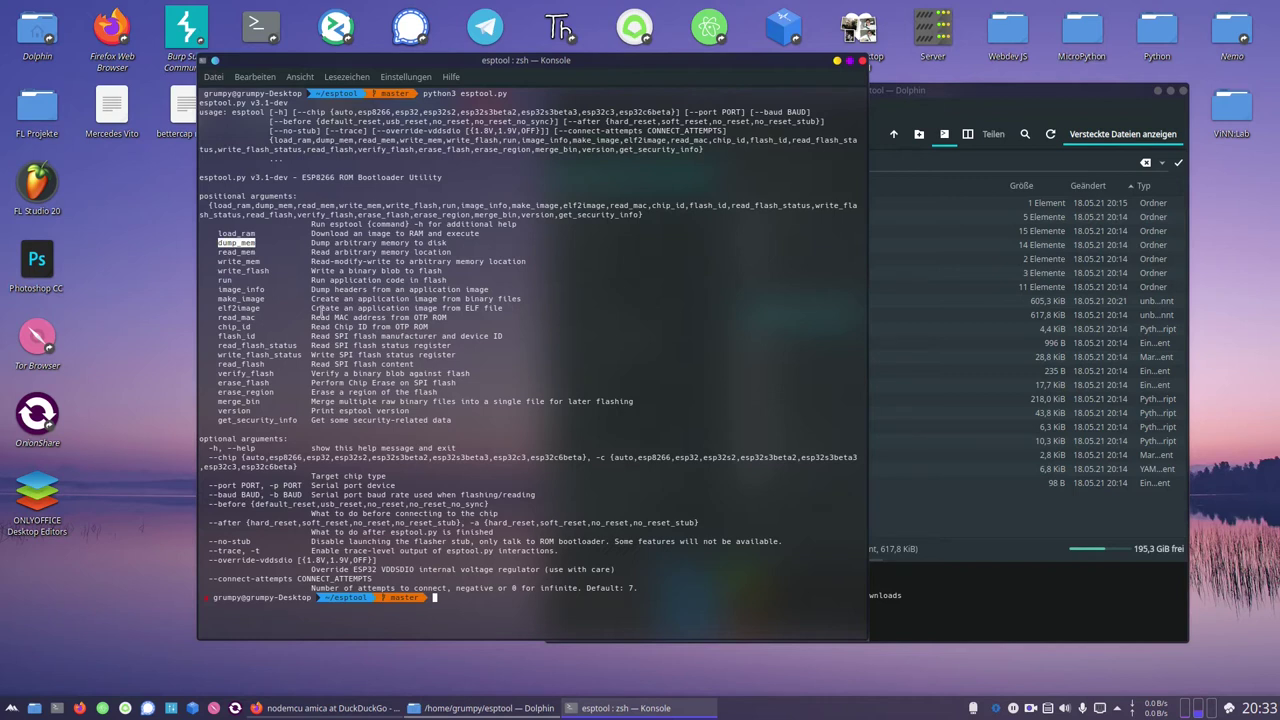
{"action": "triple_click", "coordinate": [246, 318]}
{"action": "left_click", "coordinate": [253, 321]}
{"action": "triple_click", "coordinate": [234, 318]}
Step: Run python3 esptool.py read_mac to query the connected board
{"action": "left_click", "coordinate": [513, 360]}
{"action": "type", "text": "python3 esptool.py "}
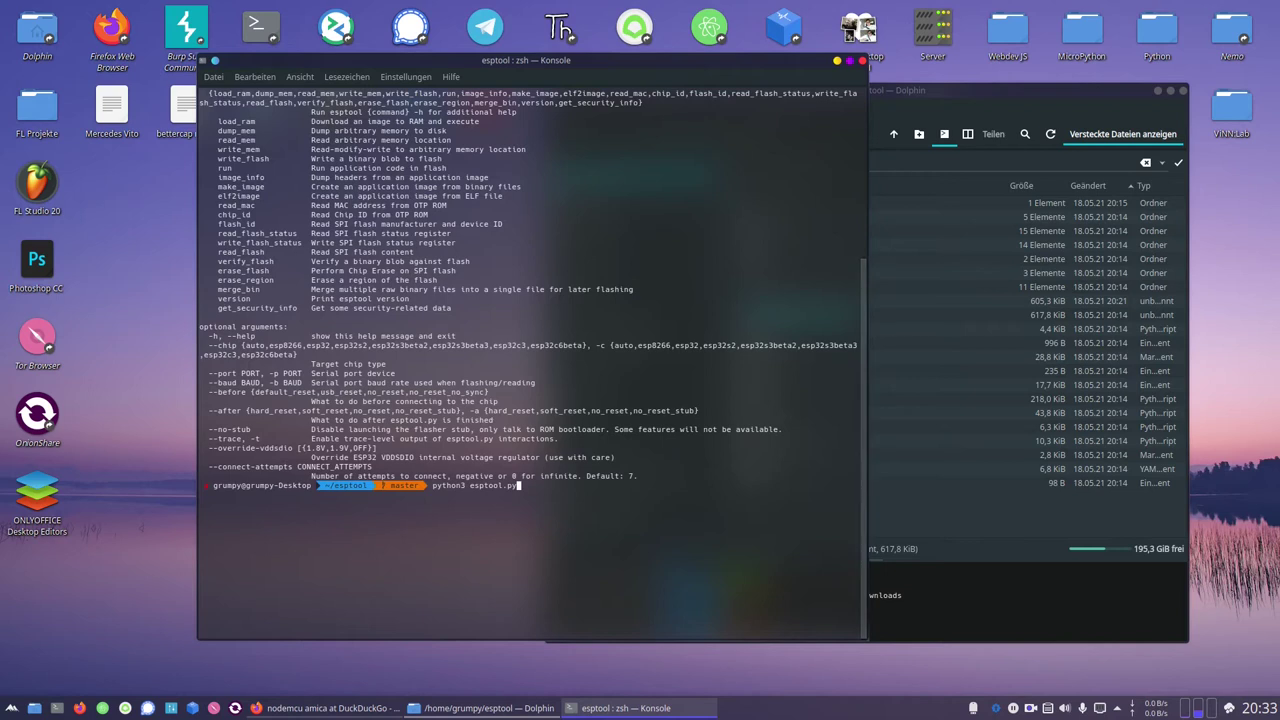
{"action": "type", "text": "re"}
{"action": "key", "text": "Right"}
{"action": "key", "text": "Return"}
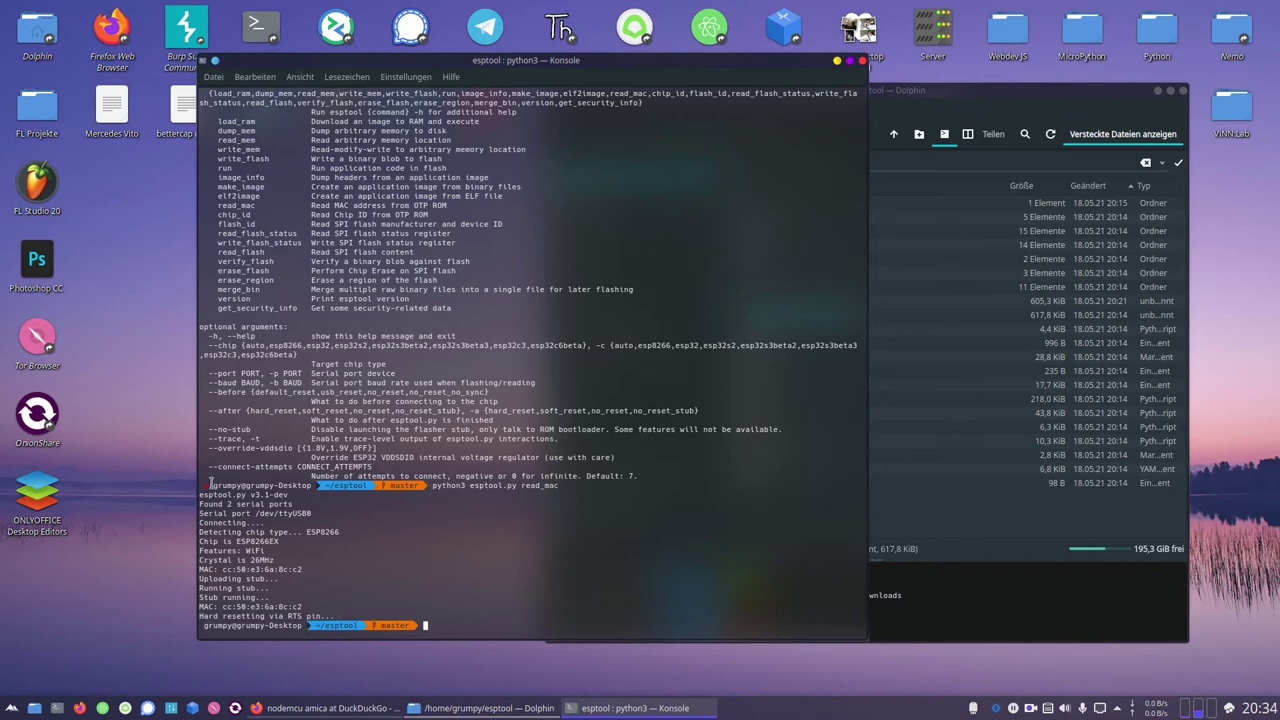
Step: Examine the read_mac output, highlighting the serial port, chip type, features, crystal, MAC, stub and hard reset lines
{"action": "left_click_drag", "start_coordinate": [216, 503], "coordinate": [325, 513]}
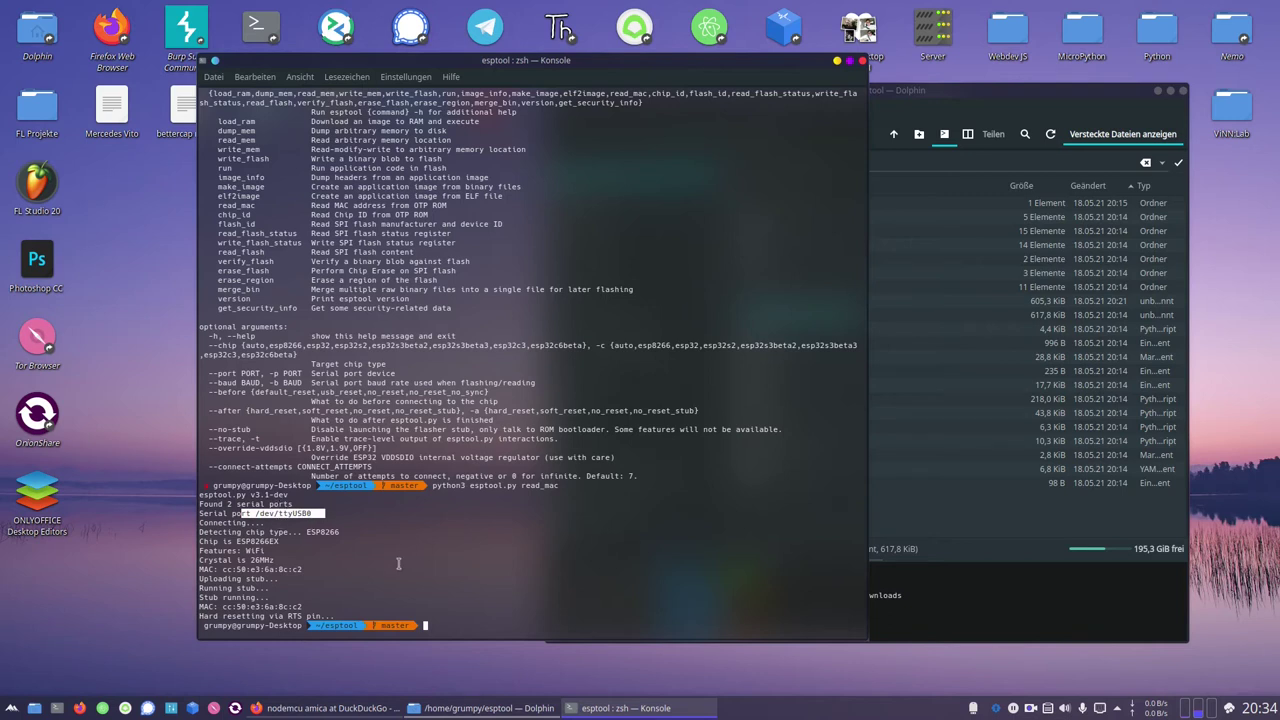
{"action": "left_click", "coordinate": [313, 537]}
{"action": "double_click", "coordinate": [325, 530]}
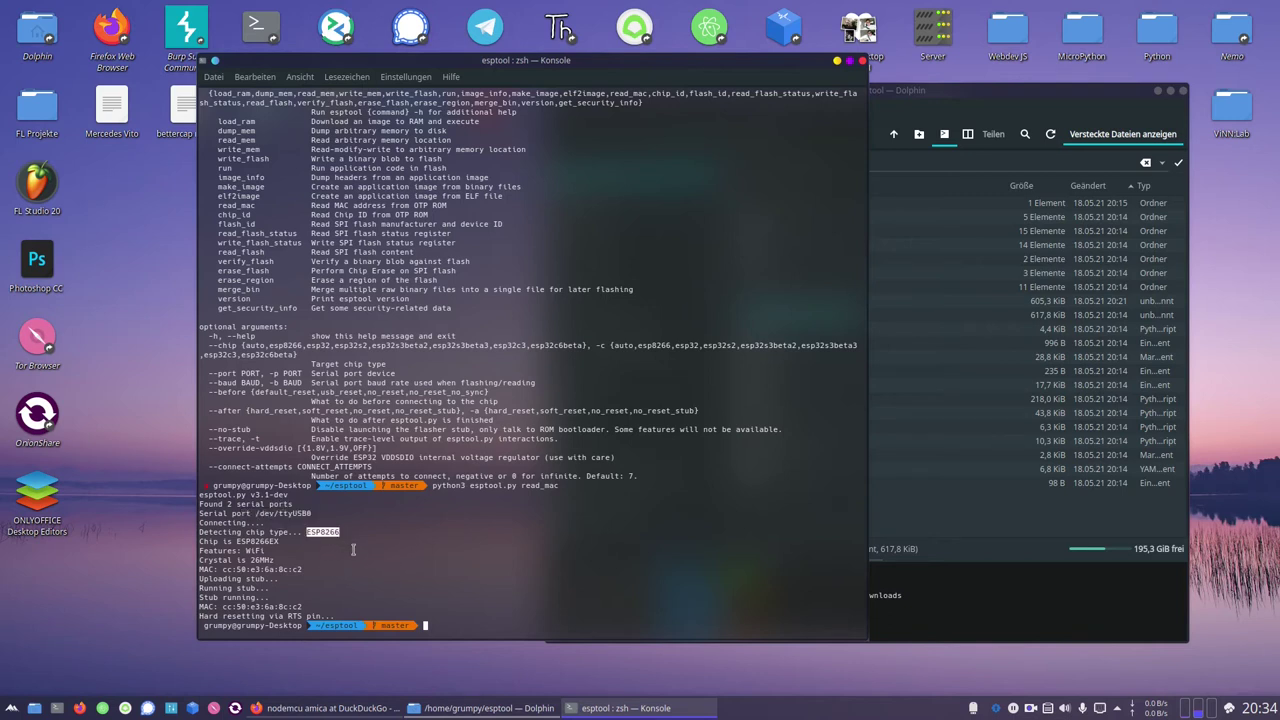
{"action": "triple_click", "coordinate": [252, 550]}
{"action": "double_click", "coordinate": [260, 559]}
{"action": "triple_click", "coordinate": [260, 558]}
{"action": "left_click", "coordinate": [273, 561]}
{"action": "left_click_drag", "start_coordinate": [318, 568], "coordinate": [202, 570]}
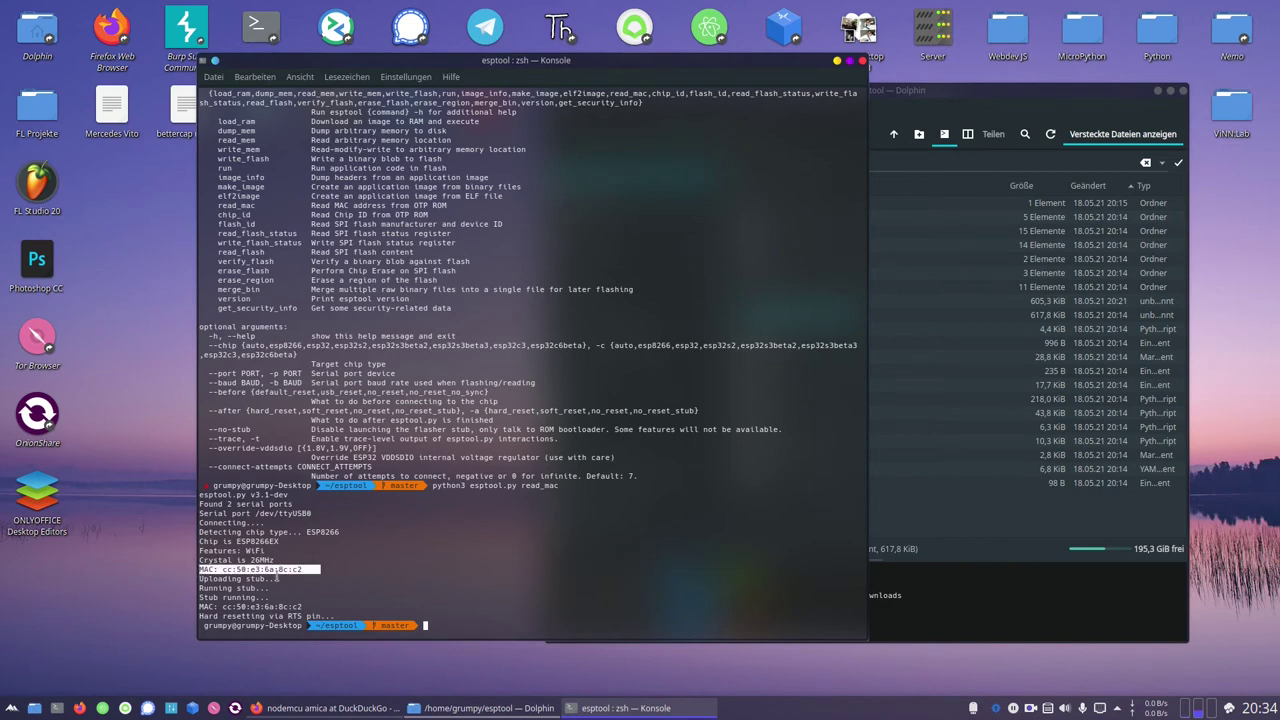
{"action": "left_click", "coordinate": [347, 560]}
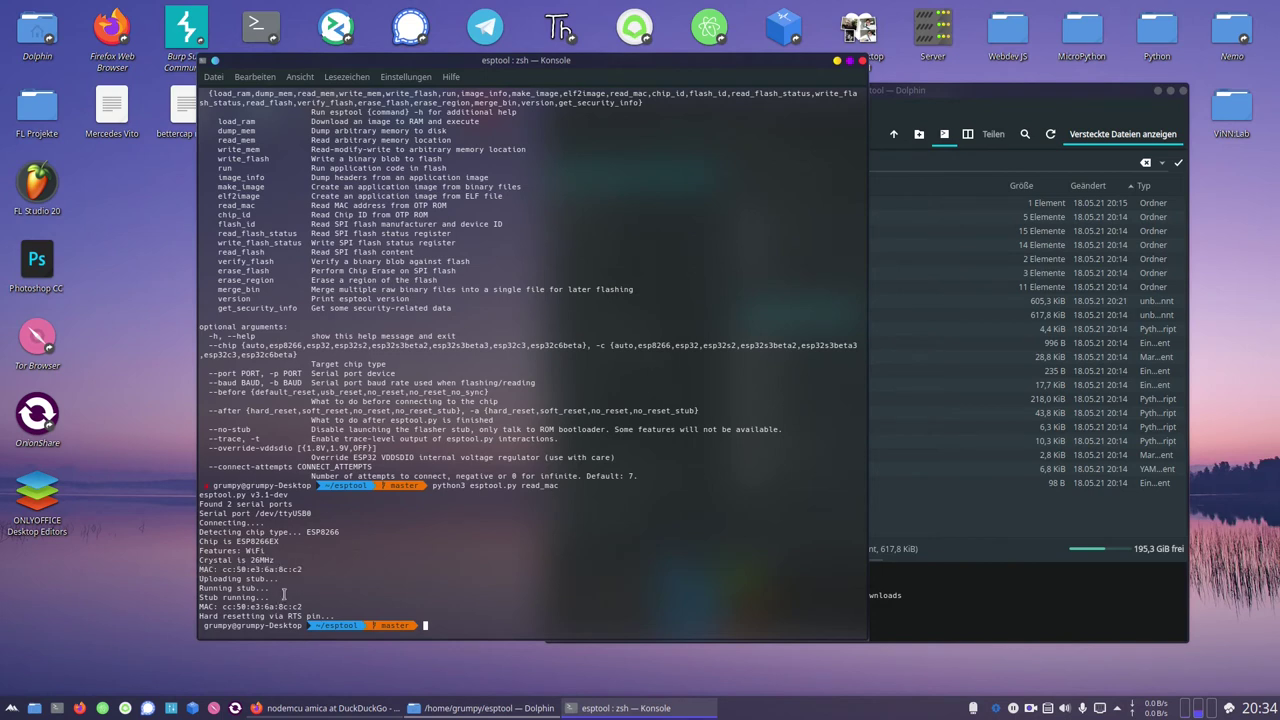
{"action": "triple_click", "coordinate": [224, 597]}
{"action": "triple_click", "coordinate": [255, 617]}
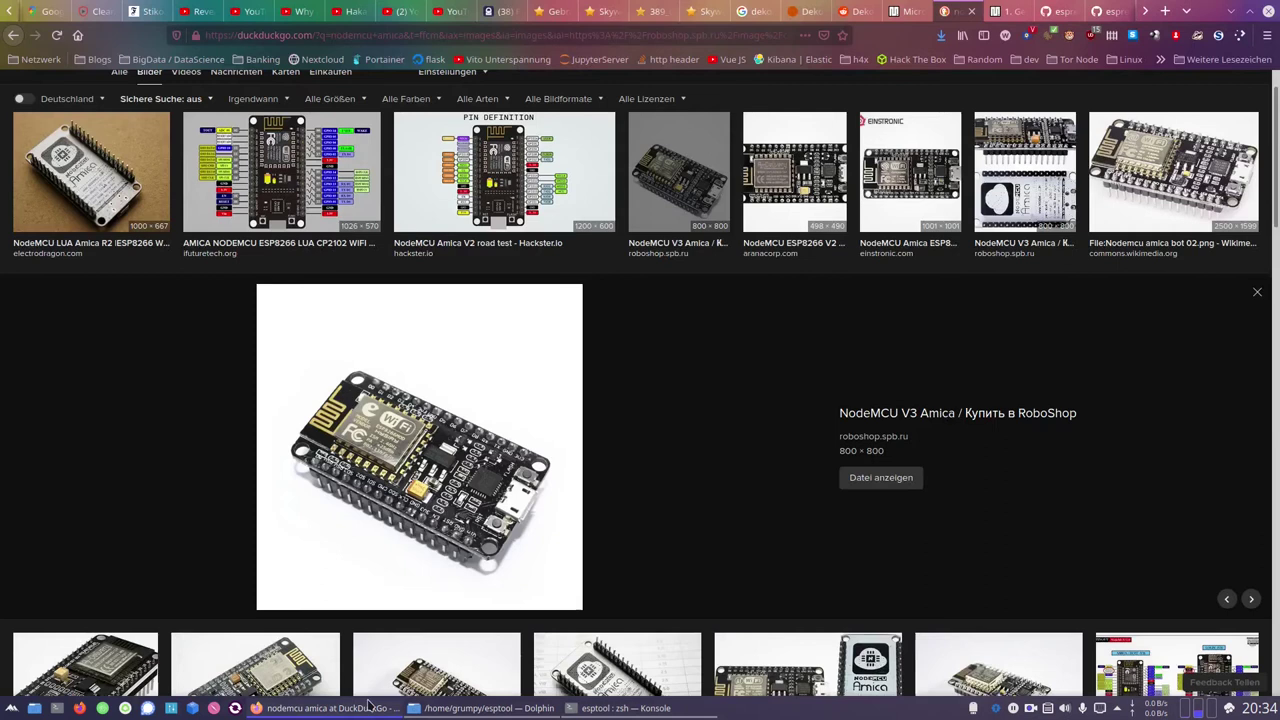
Step: Show the NodeMCU V3 Amica photo in Firefox again, return to Konsole and highlight RTS in the hard reset line
{"action": "left_click", "coordinate": [330, 708]}
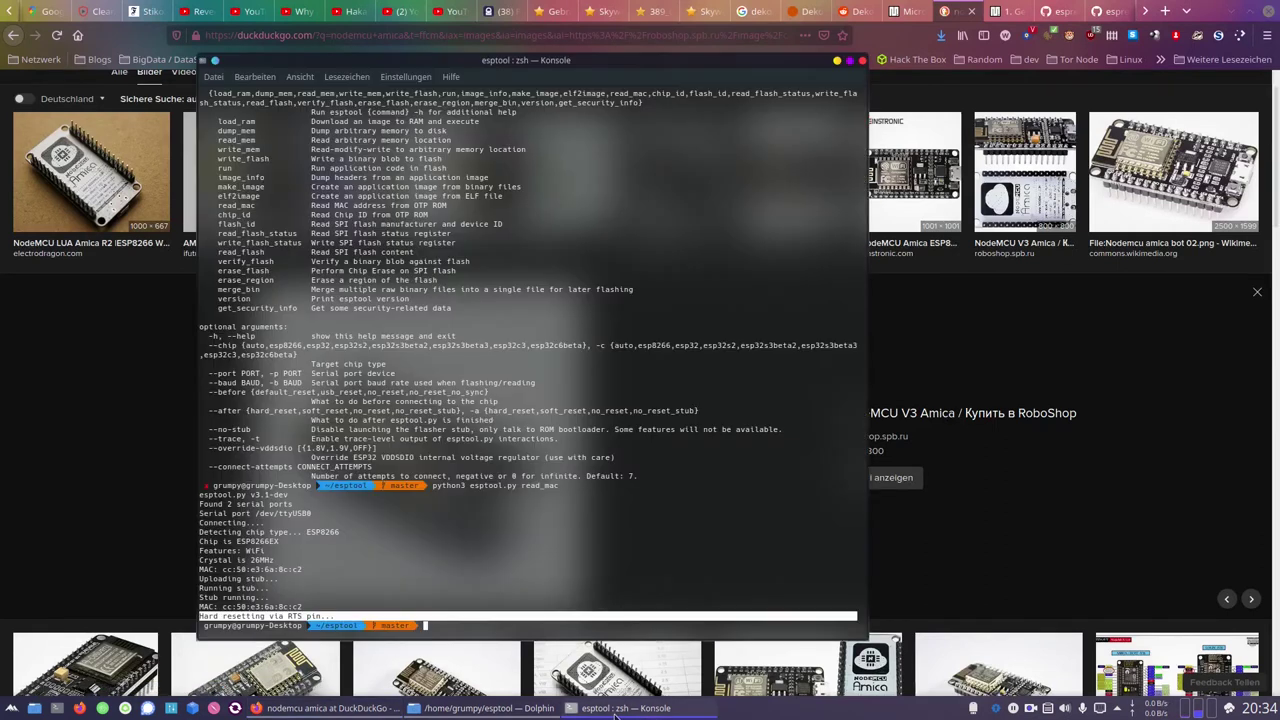
{"action": "left_click", "coordinate": [615, 712]}
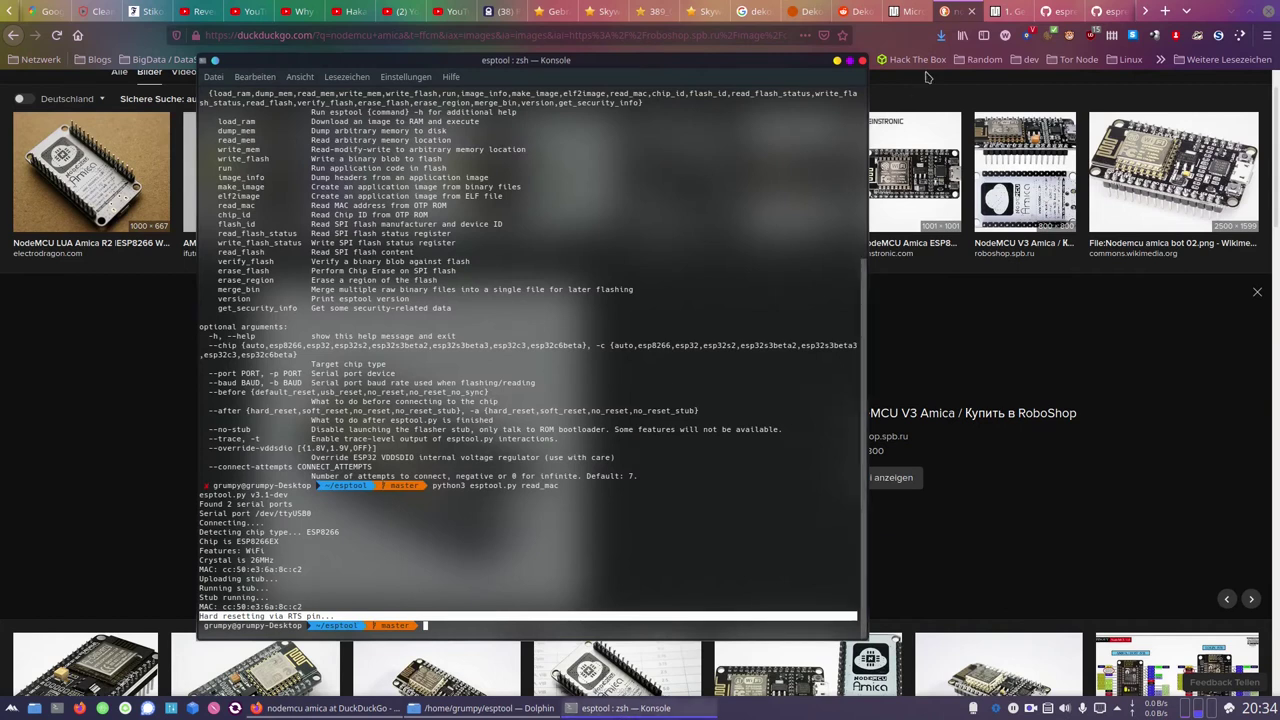
{"action": "left_click", "coordinate": [953, 9]}
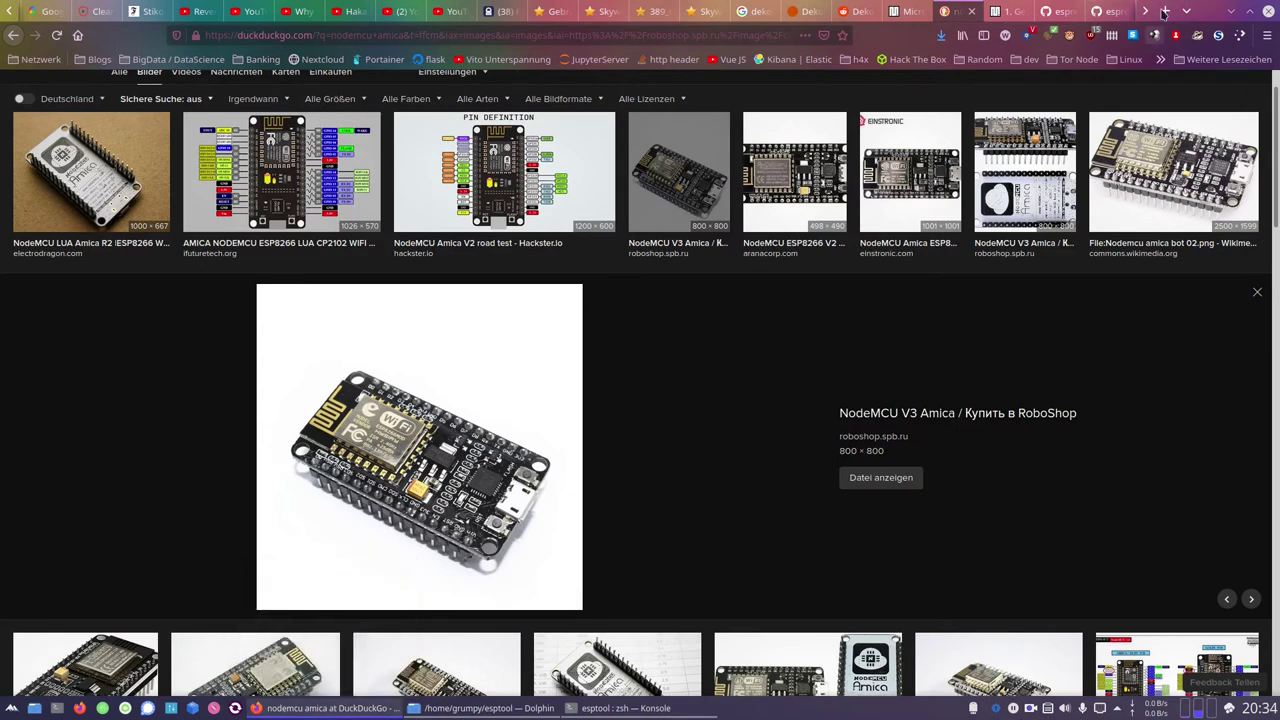
{"action": "left_click", "coordinate": [1231, 14]}
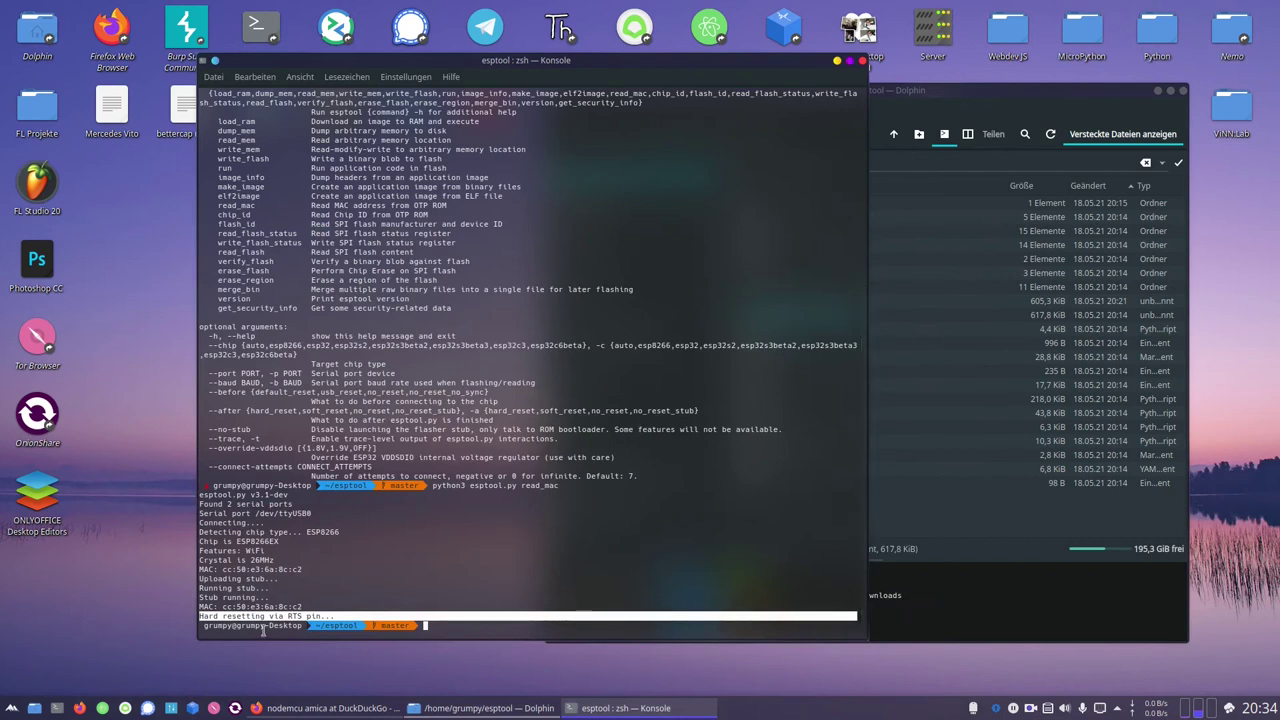
{"action": "double_click", "coordinate": [294, 616]}
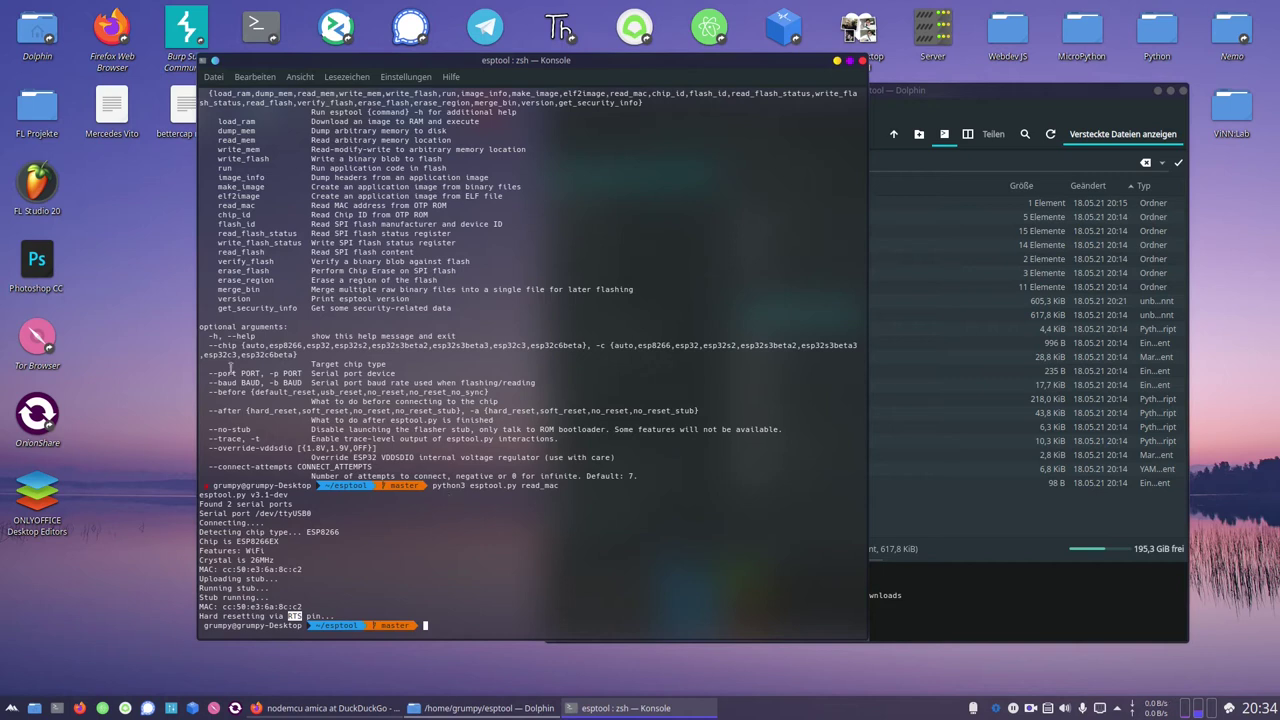
Step: Highlight RTS in the hard reset line again, shift the Konsole and Dolphin windows, and launch Thonny
{"action": "left_click", "coordinate": [251, 493]}
{"action": "double_click", "coordinate": [295, 616]}
{"action": "left_click", "coordinate": [606, 503]}
{"action": "mouse_move", "coordinate": [690, 66]}
{"action": "left_mouse_down"}
{"action": "mouse_move", "coordinate": [859, 97]}
{"action": "mouse_move", "coordinate": [705, 83]}
{"action": "left_mouse_up"}
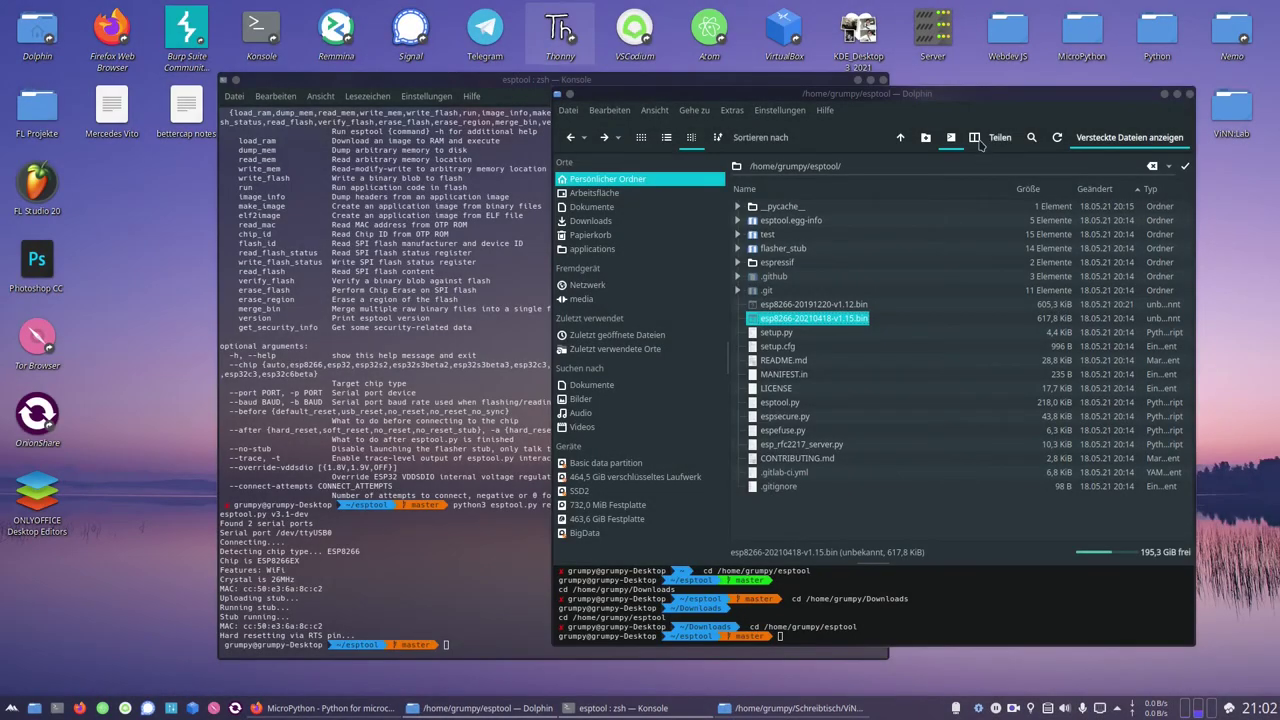
{"action": "left_click", "coordinate": [959, 98]}
{"action": "left_click_drag", "start_coordinate": [959, 103], "coordinate": [987, 104]}
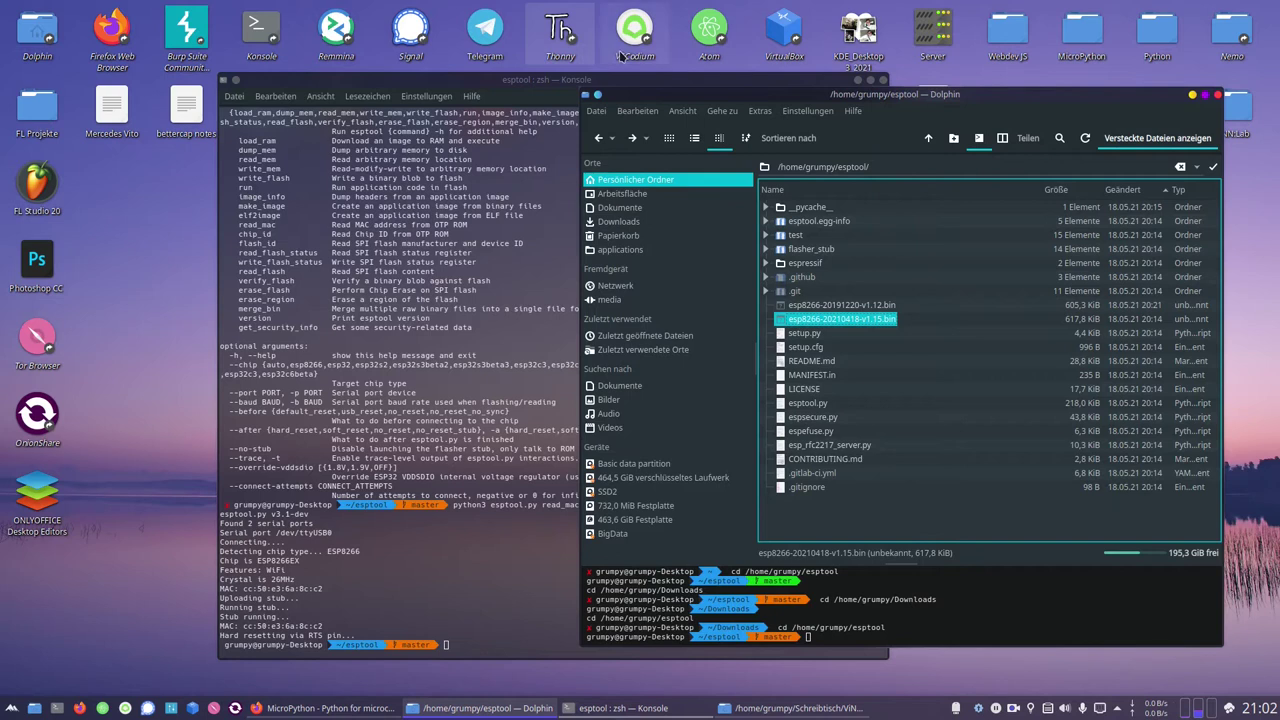
{"action": "left_click", "coordinate": [582, 32]}
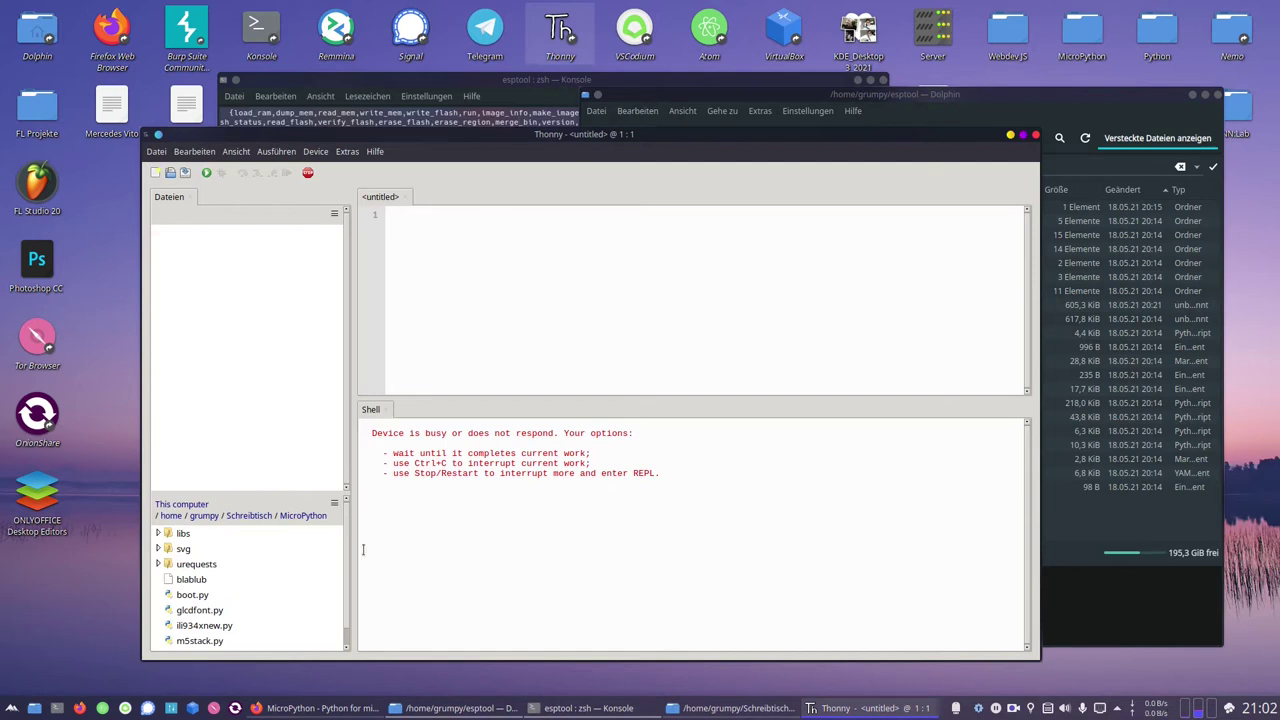
Step: Switch to Firefox and show the firmware deploy command in section 1.4 of the MicroPython ESP8266 tutorial
{"action": "left_click", "coordinate": [285, 708]}
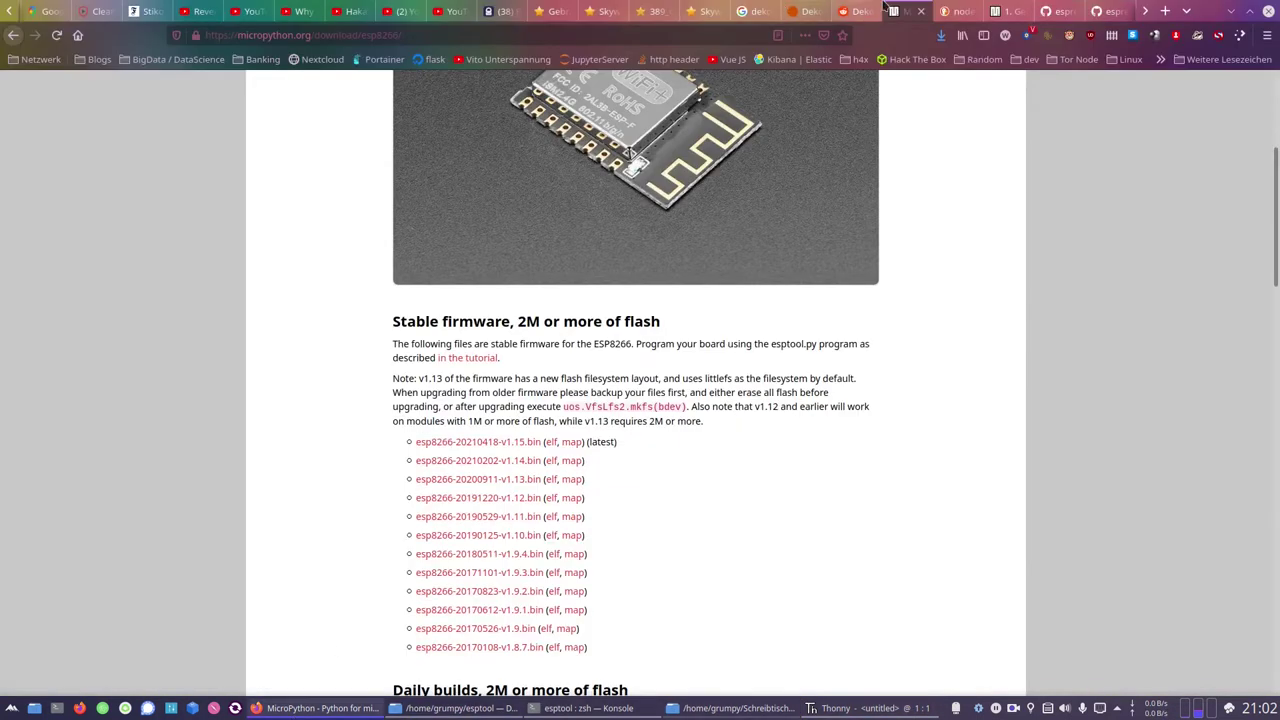
{"action": "left_click", "coordinate": [1005, 11]}
{"action": "scroll", "coordinate": [571, 394], "scroll_direction": "down", "scroll_amount": 4}
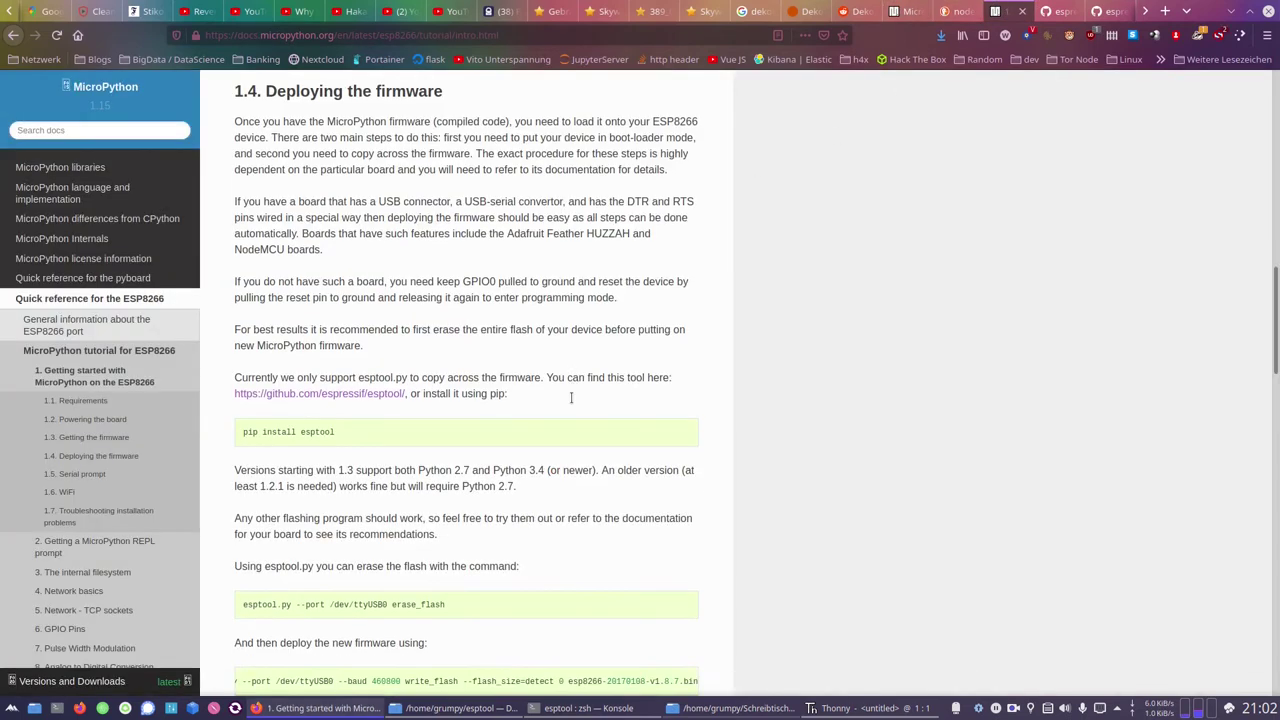
{"action": "scroll", "coordinate": [567, 425], "scroll_direction": "down", "scroll_amount": 2}
{"action": "scroll", "coordinate": [440, 417], "scroll_direction": "left", "scroll_amount": 2}
Step: Highlight the port, baud and write_flash parts of the tutorial's firmware deploy command
{"action": "double_click", "coordinate": [258, 399]}
{"action": "left_click", "coordinate": [258, 399]}
{"action": "left_click", "coordinate": [296, 399]}
{"action": "left_click_drag", "start_coordinate": [296, 399], "coordinate": [550, 429]}
{"action": "double_click", "coordinate": [440, 400]}
{"action": "left_click_drag", "start_coordinate": [413, 400], "coordinate": [462, 400]}
{"action": "left_click", "coordinate": [465, 397]}
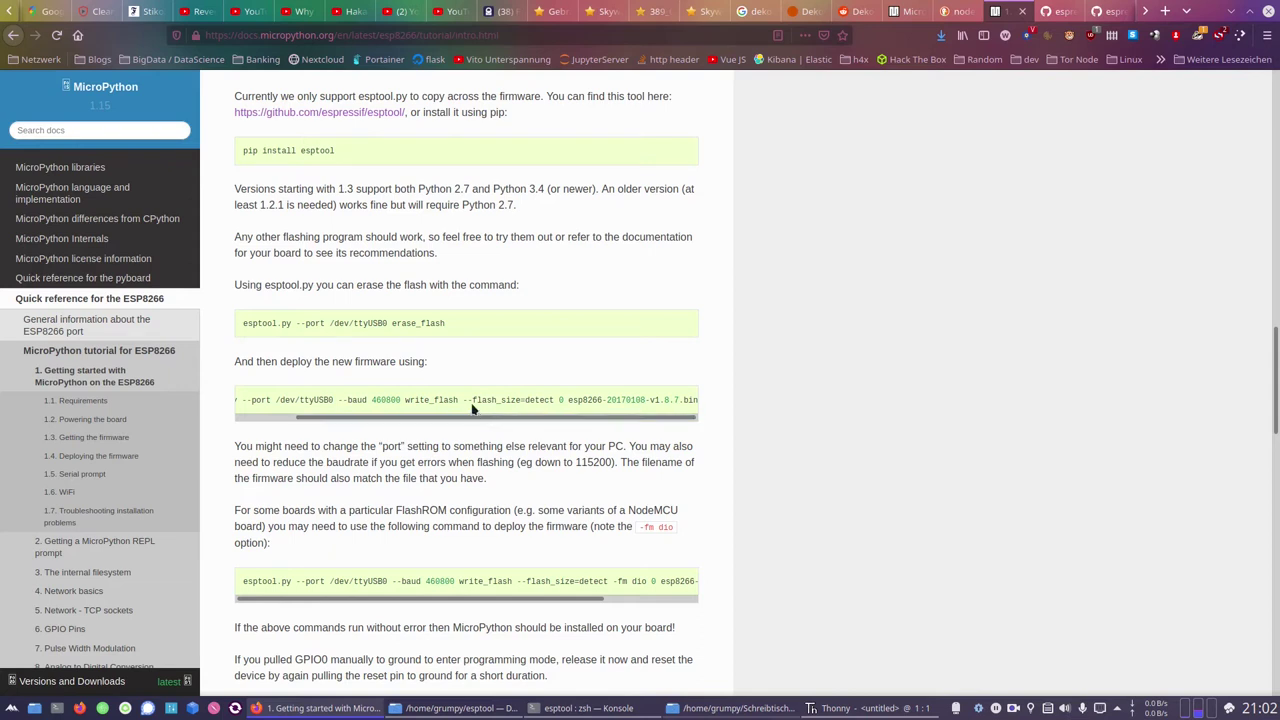
Step: Highlight the --flash_size=detect option, the firmware file name and the full deploy command while reading it
{"action": "left_click_drag", "start_coordinate": [467, 400], "coordinate": [547, 400]}
{"action": "left_click", "coordinate": [533, 397]}
{"action": "left_click_drag", "start_coordinate": [566, 398], "coordinate": [236, 400]}
{"action": "left_click", "coordinate": [429, 430]}
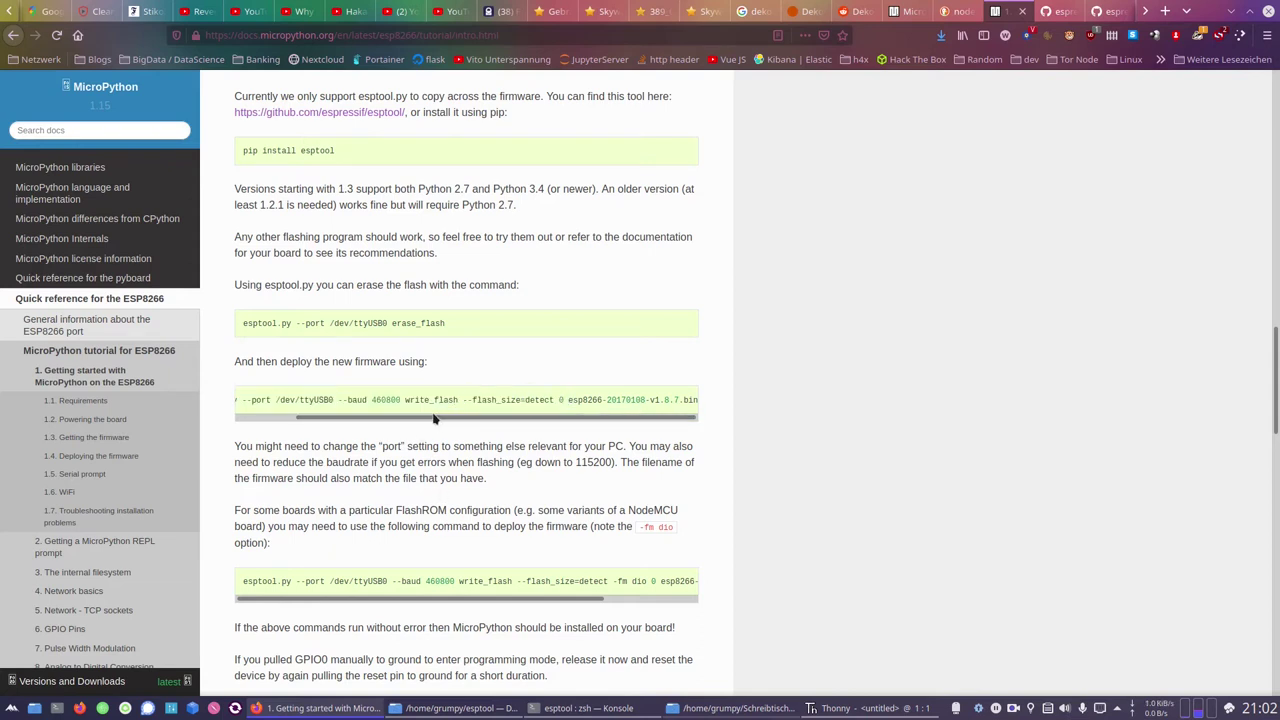
{"action": "left_click_drag", "start_coordinate": [706, 402], "coordinate": [548, 410]}
{"action": "left_click", "coordinate": [572, 427]}
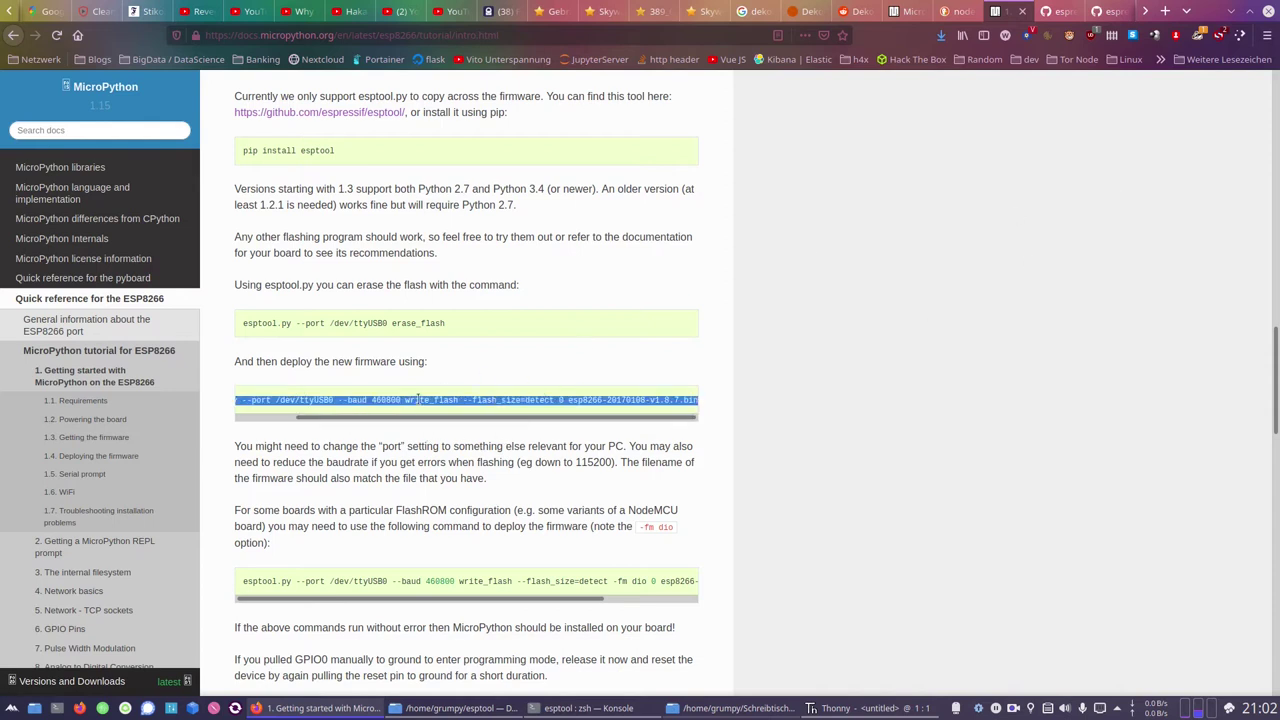
{"action": "left_click_drag", "start_coordinate": [394, 418], "coordinate": [794, 409]}
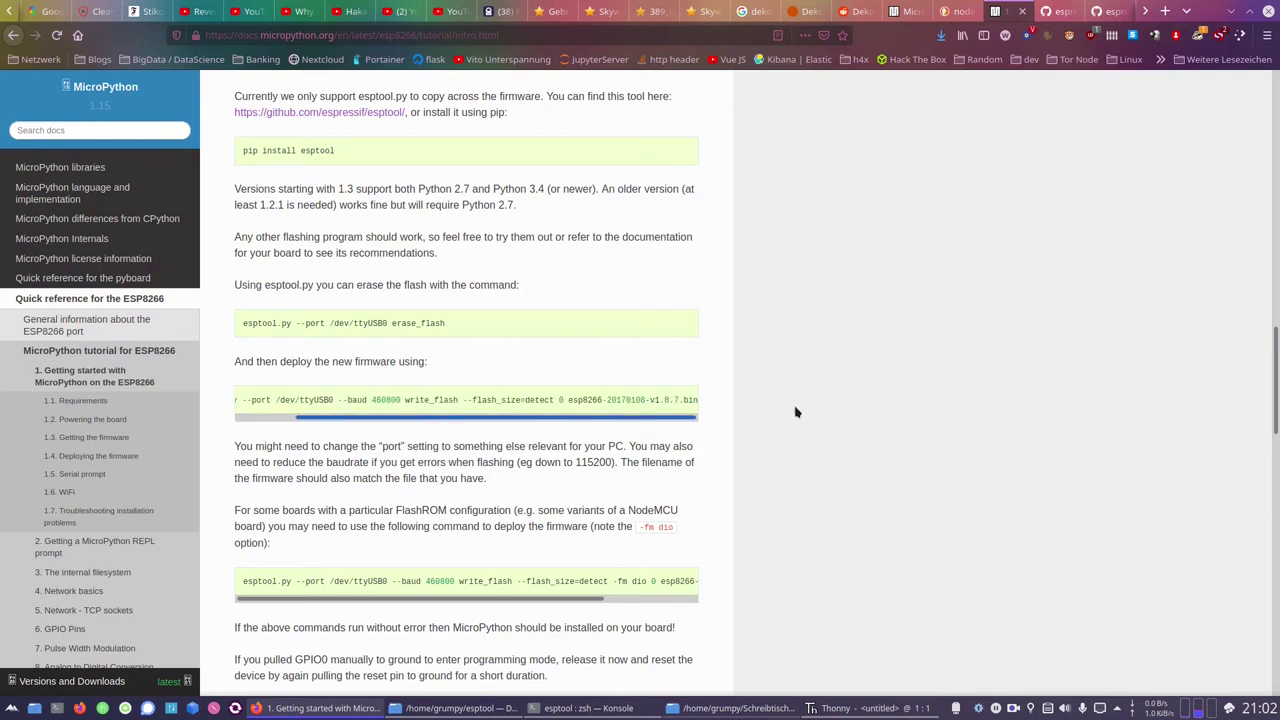
Step: Hide Firefox, reposition the Thonny window and place the cursor in its shell
{"action": "left_click", "coordinate": [1229, 11]}
{"action": "left_click_drag", "start_coordinate": [628, 143], "coordinate": [674, 142]}
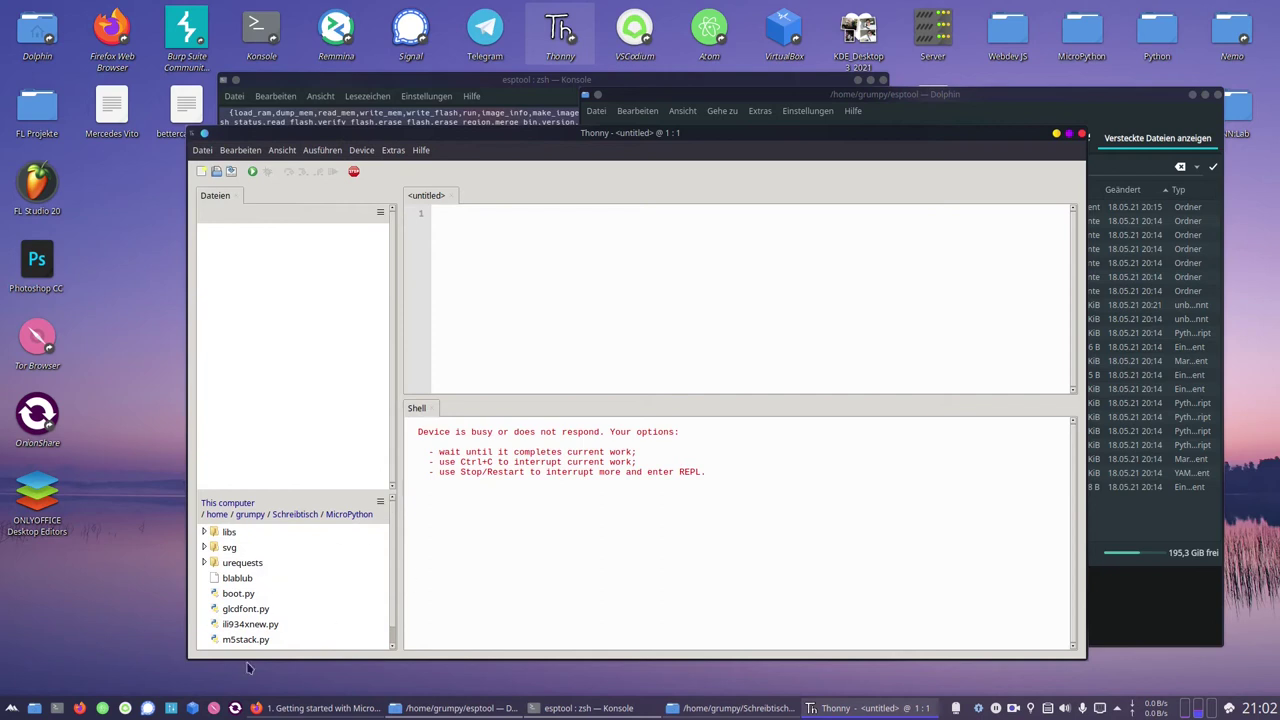
{"action": "left_click", "coordinate": [739, 458]}
{"action": "left_click", "coordinate": [806, 608]}
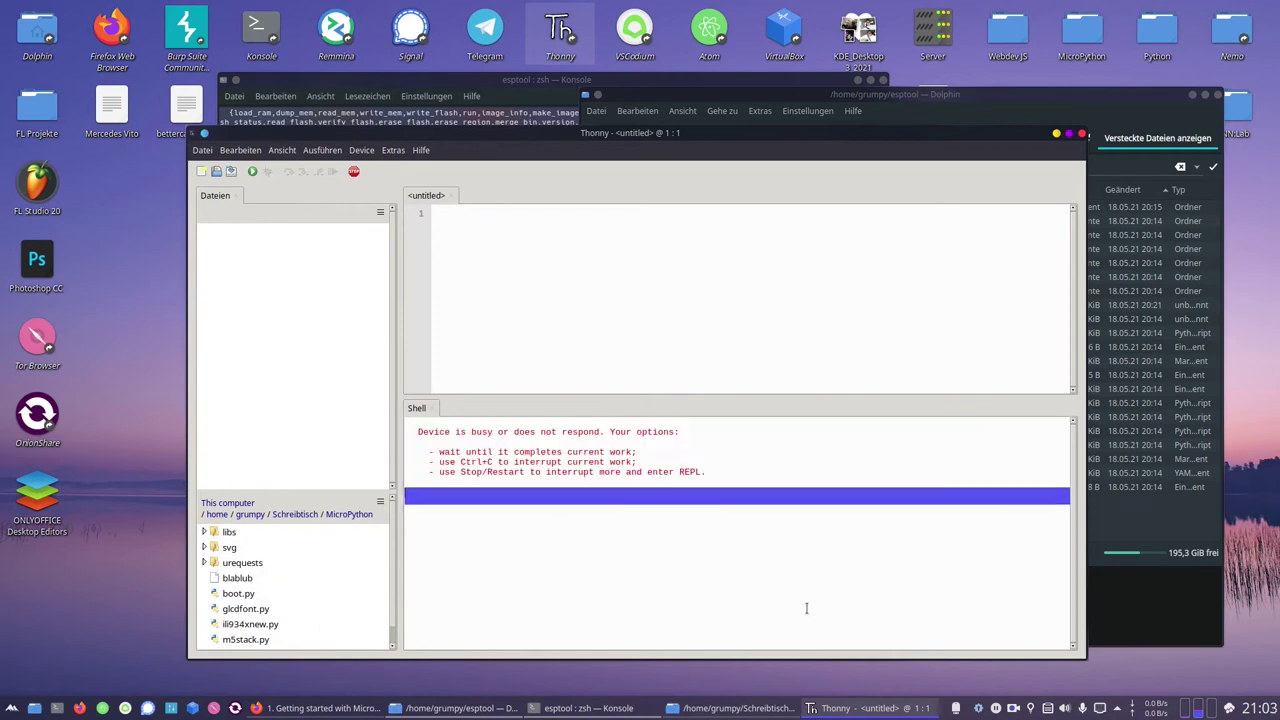
Step: Open Thonny's interpreter options and list the interpreters available for running code
{"action": "left_click", "coordinate": [321, 150]}
{"action": "left_click", "coordinate": [329, 150]}
{"action": "left_click", "coordinate": [325, 150]}
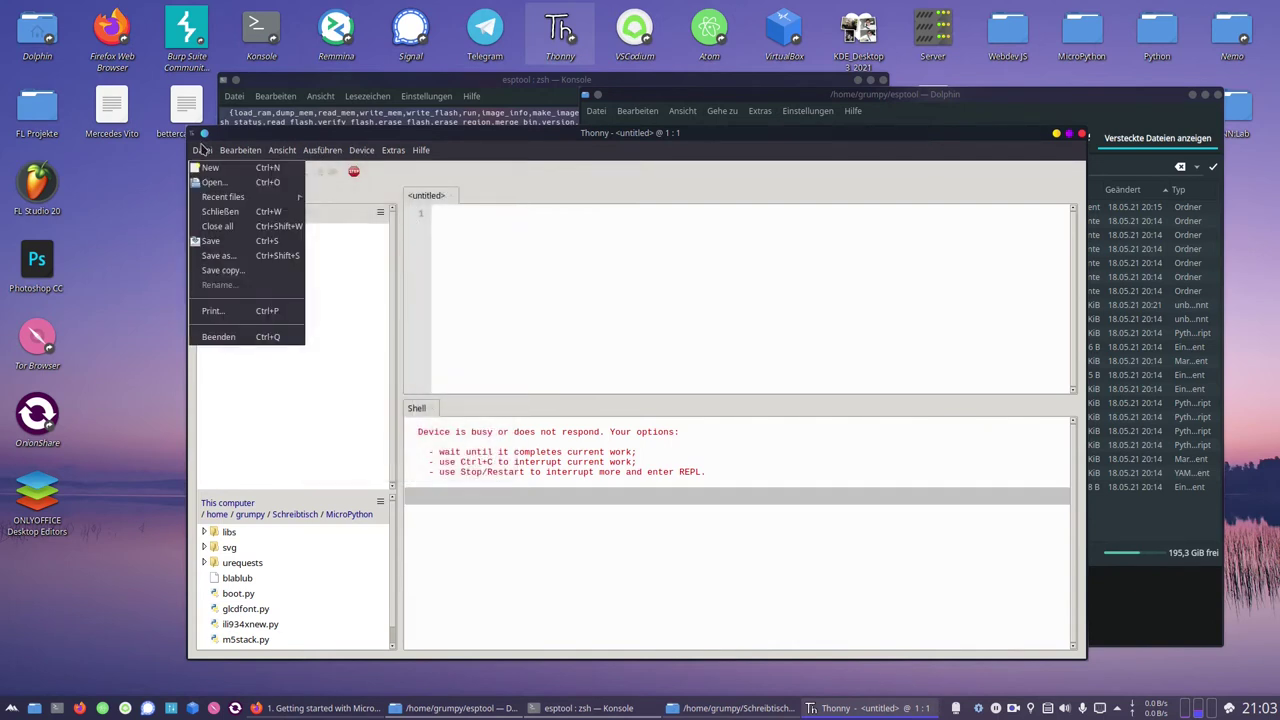
{"action": "left_click", "coordinate": [325, 150]}
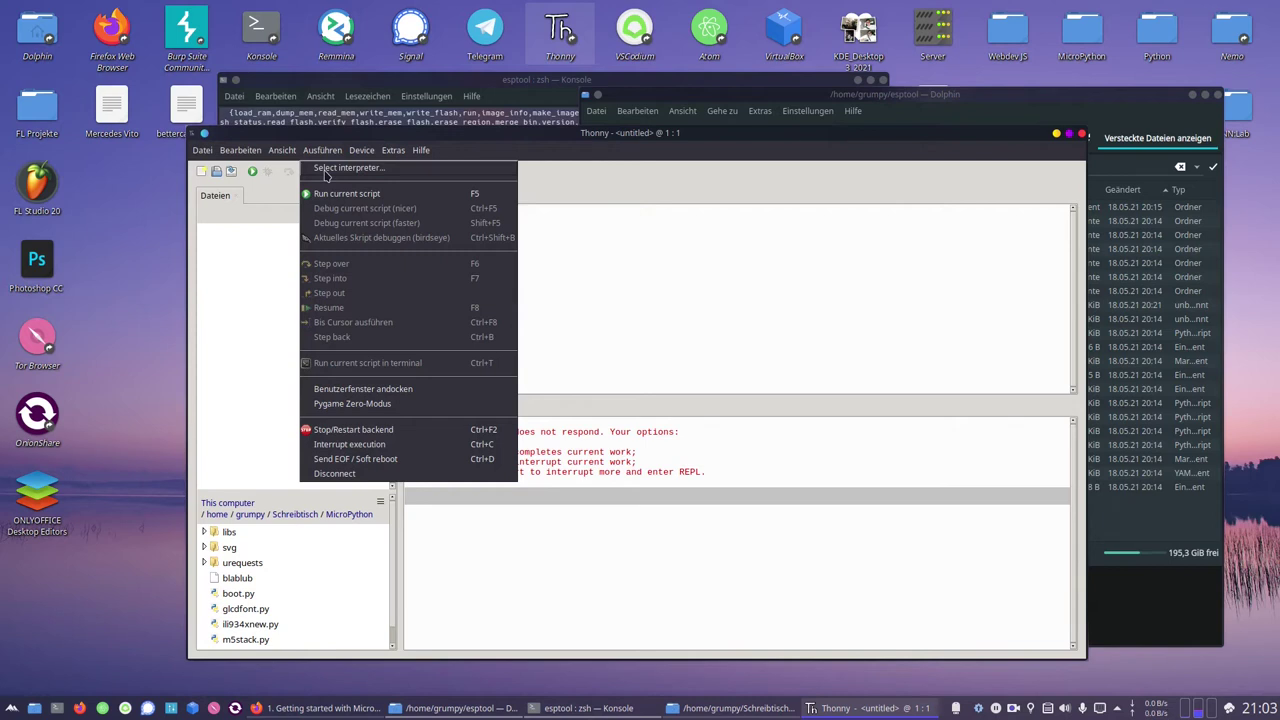
{"action": "left_click", "coordinate": [325, 170]}
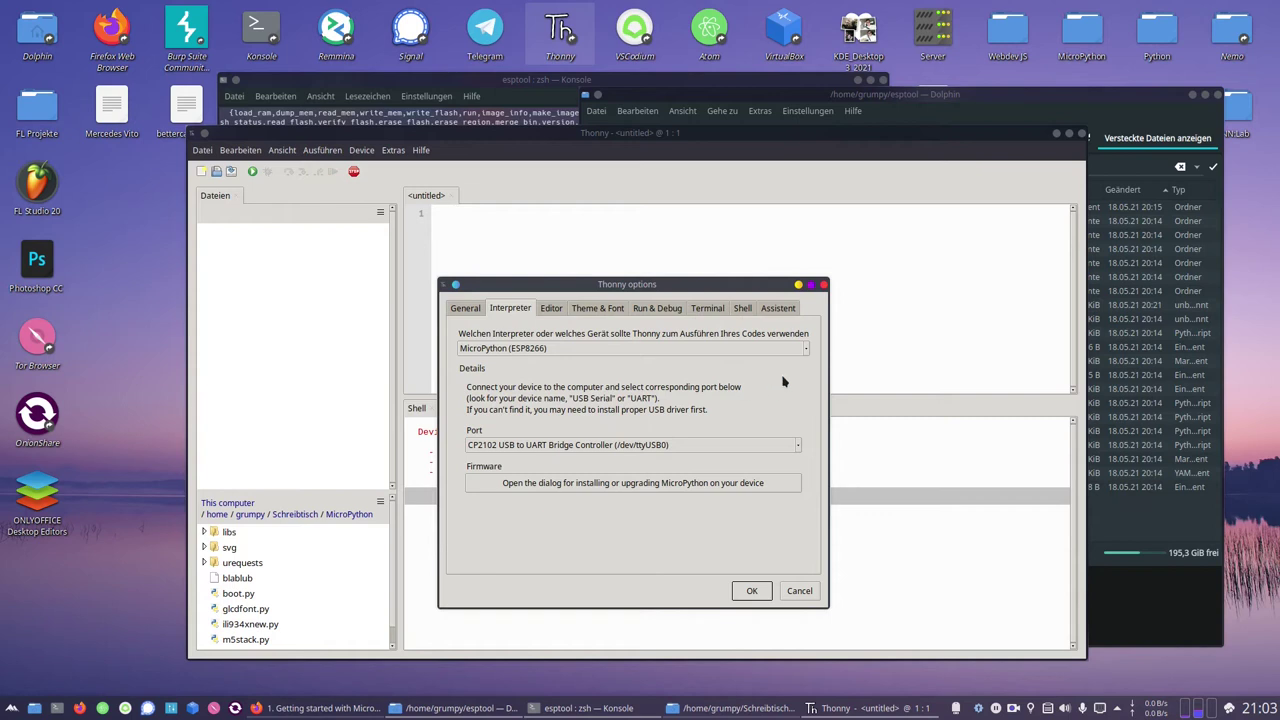
{"action": "left_click", "coordinate": [820, 292]}
{"action": "left_click", "coordinate": [323, 151]}
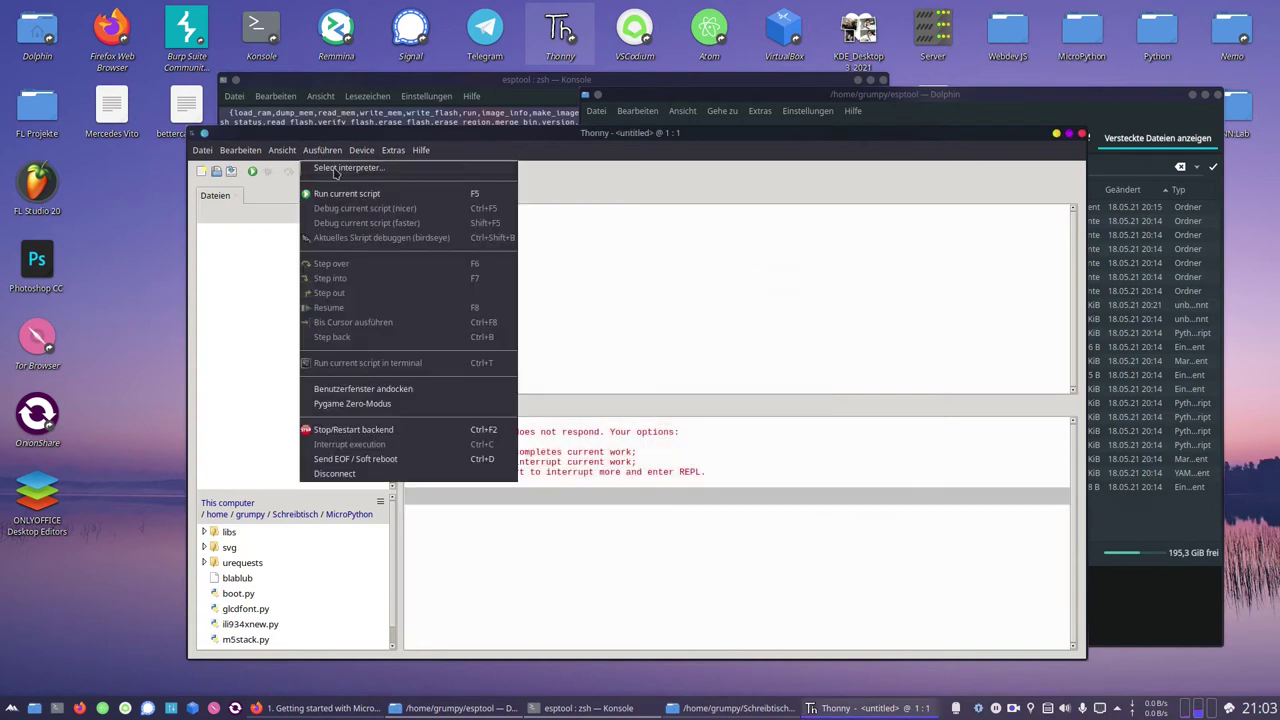
{"action": "left_click", "coordinate": [358, 169]}
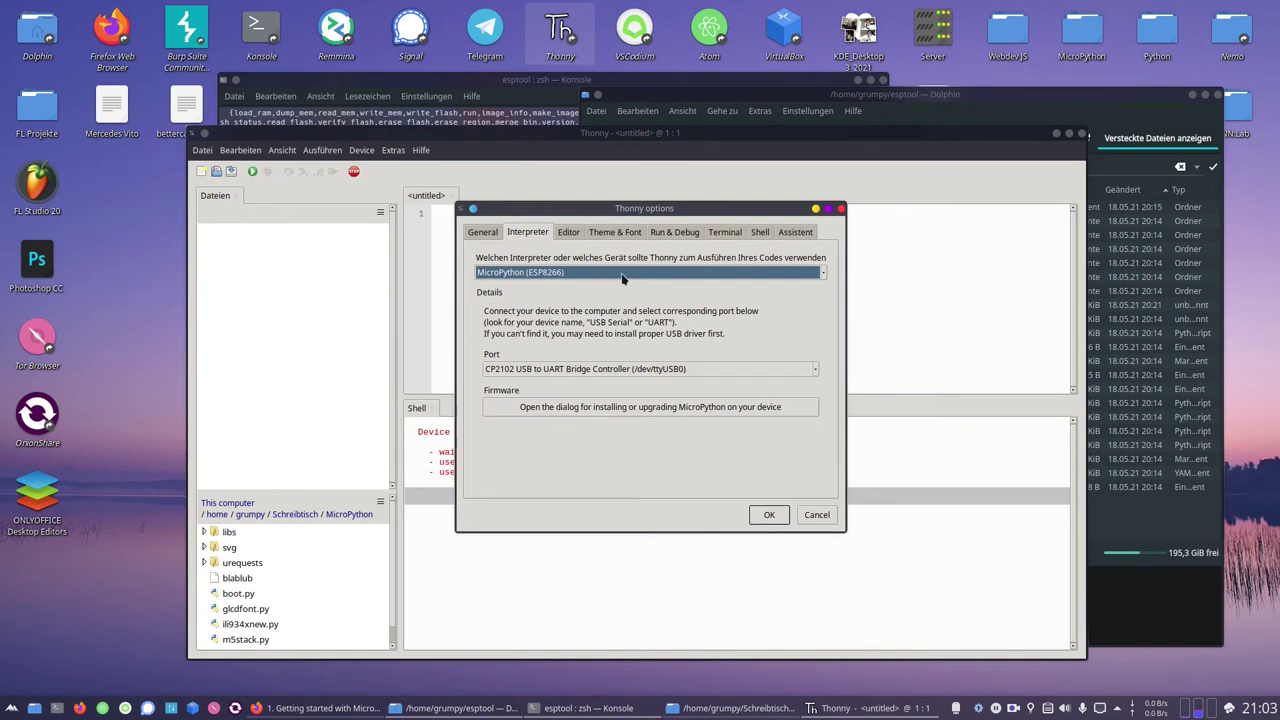
{"action": "left_click", "coordinate": [622, 276]}
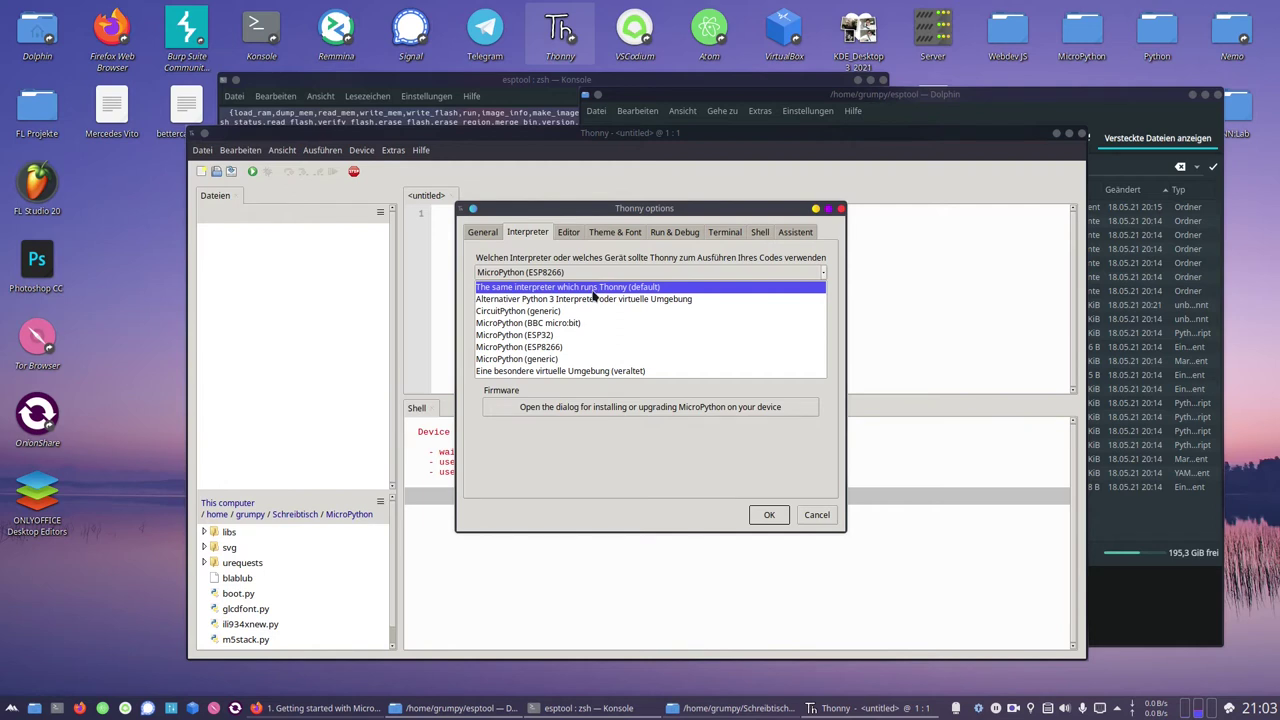
Step: Switch to Konsole, run python -v to check the default Python version, and leave the interpreter
{"action": "left_click", "coordinate": [549, 96]}
{"action": "left_click", "coordinate": [507, 109]}
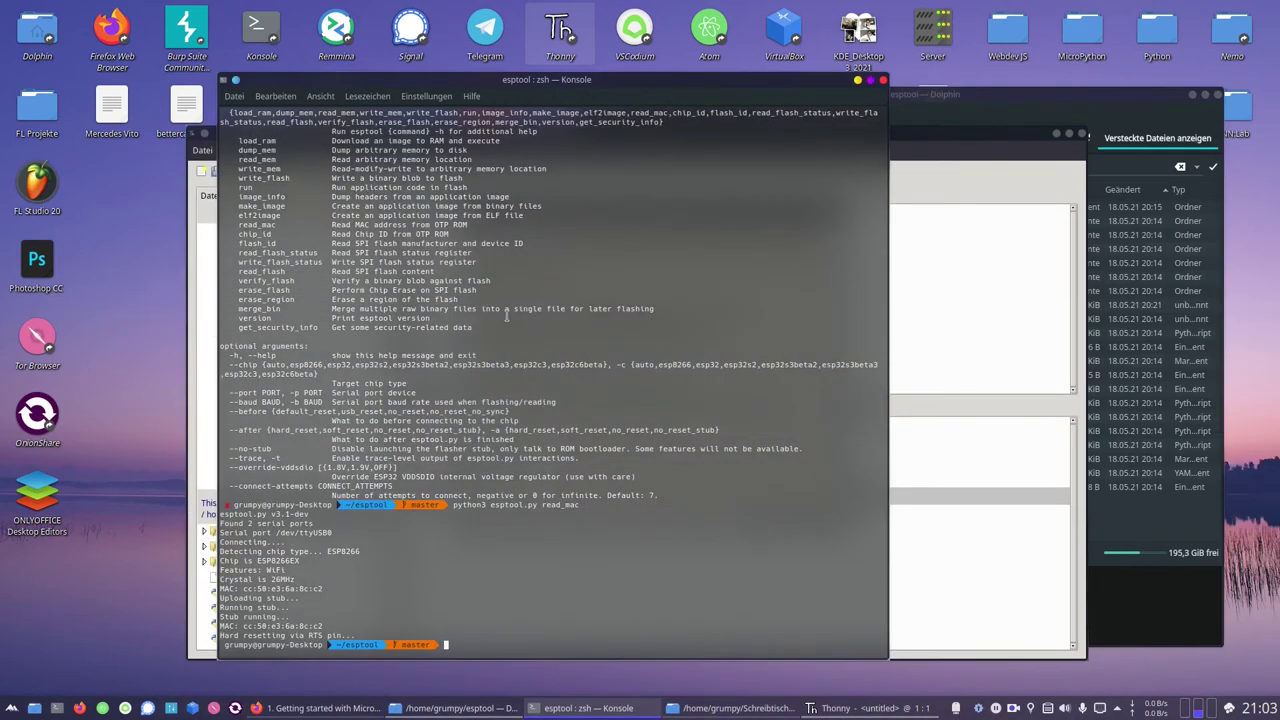
{"action": "type", "text": "python -v"}
{"action": "key", "text": "Return"}
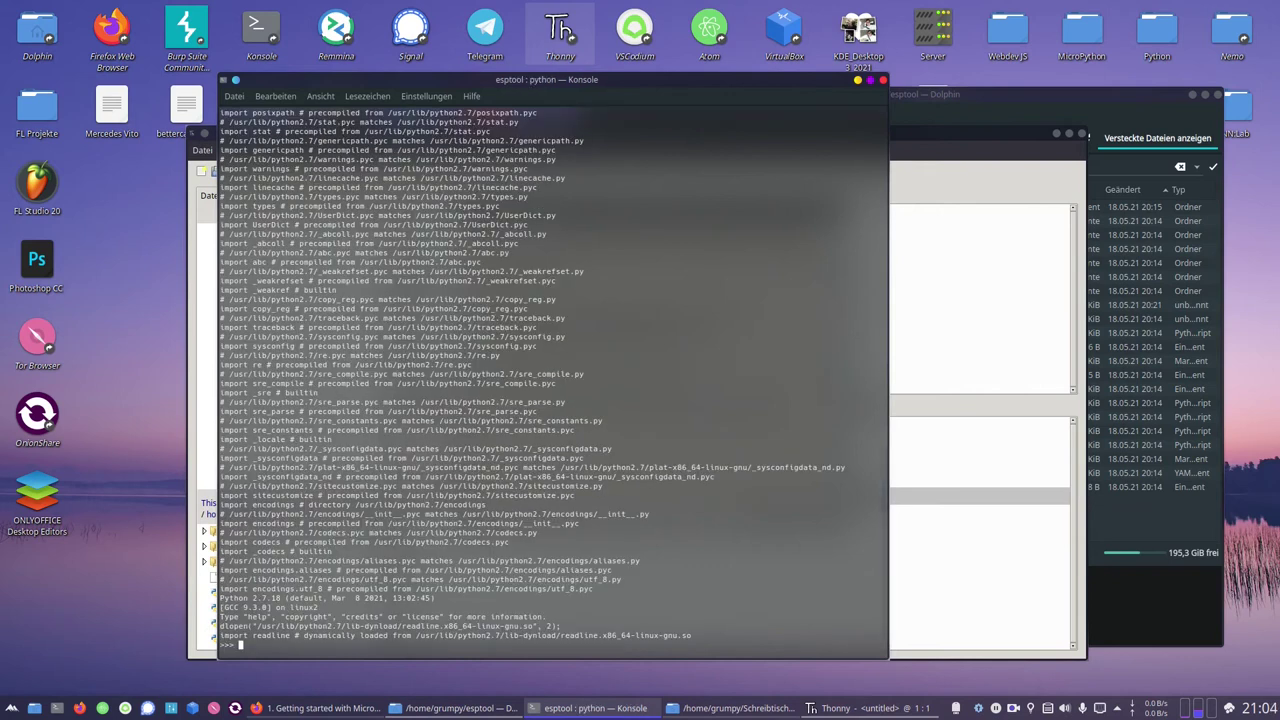
{"action": "key", "text": "ctrl+d"}
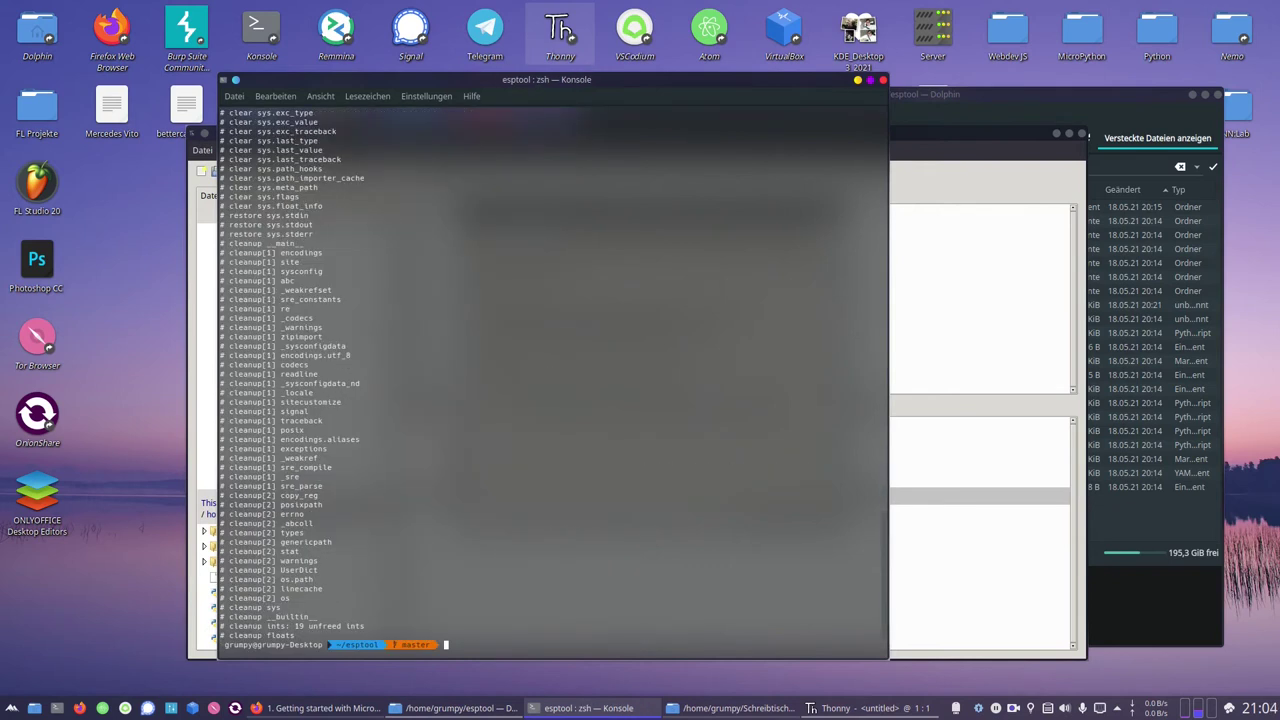
Step: Run python3 -v to check the Python 3 version, leave the interpreter and exit the Konsole session
{"action": "key", "text": "Up"}
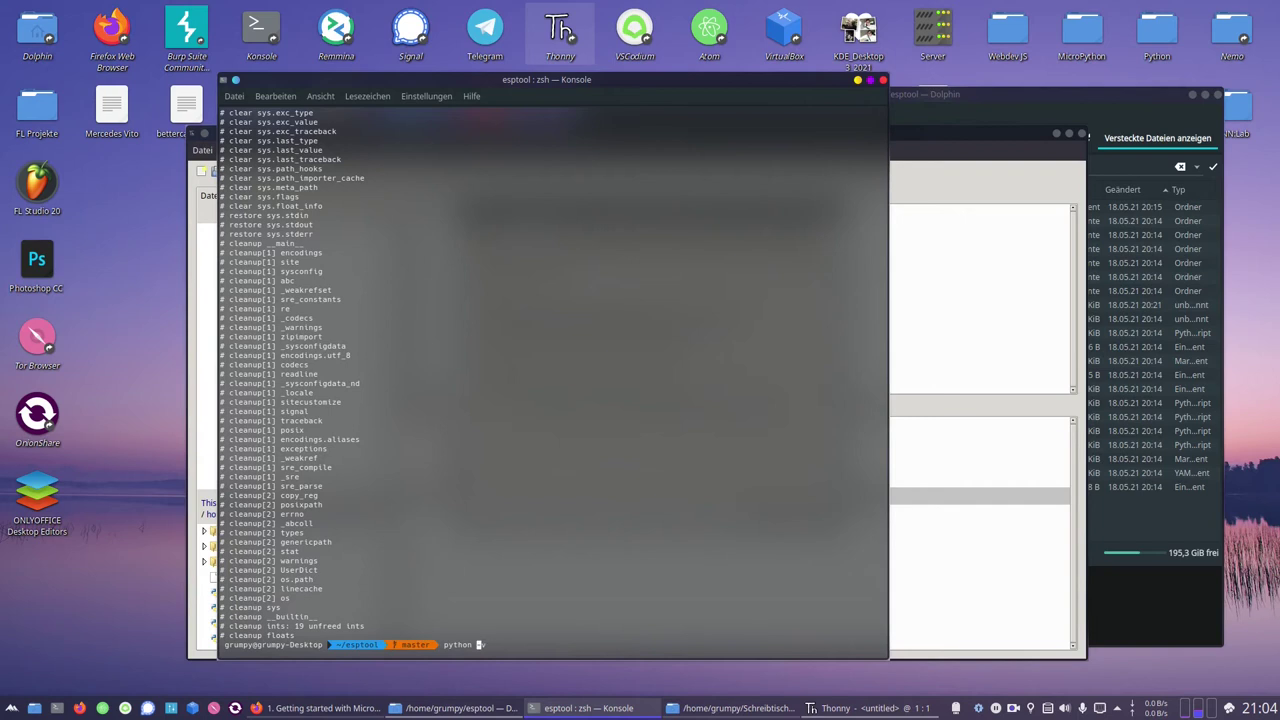
{"action": "key", "text": "Return"}
{"action": "key", "text": "ctrl+d"}
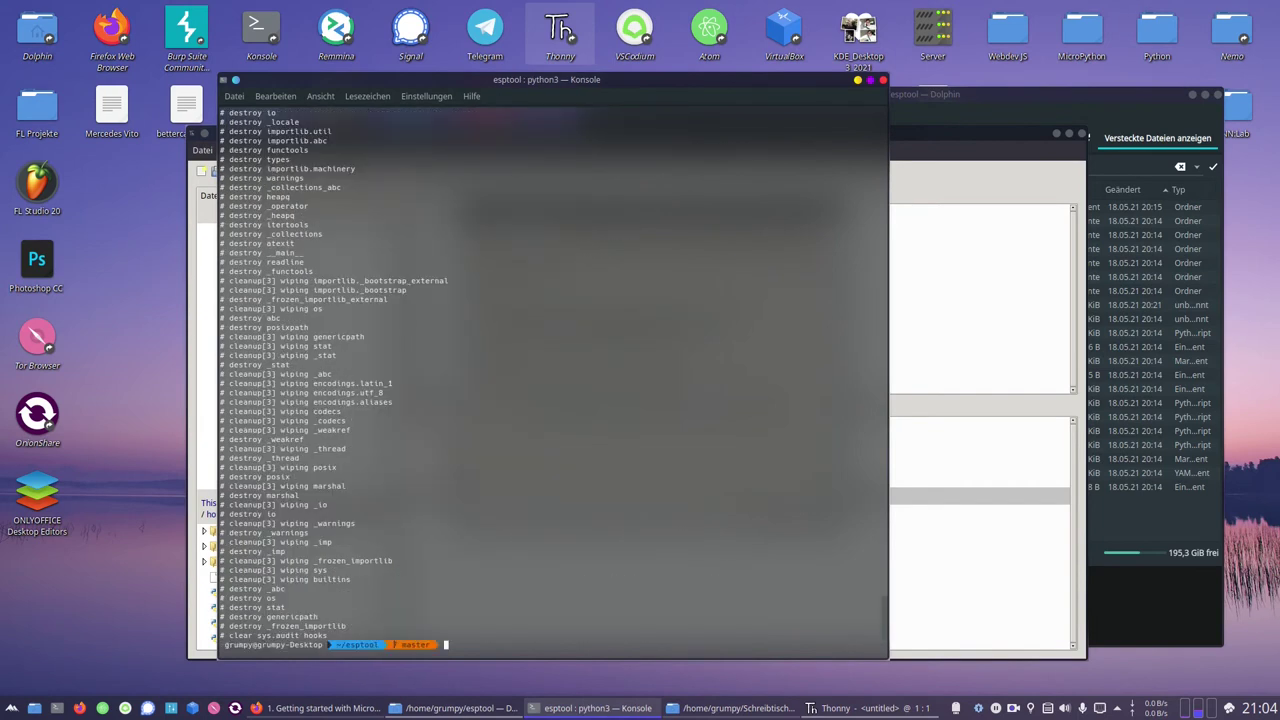
{"action": "type", "text": "exit"}
{"action": "key", "text": "Return"}
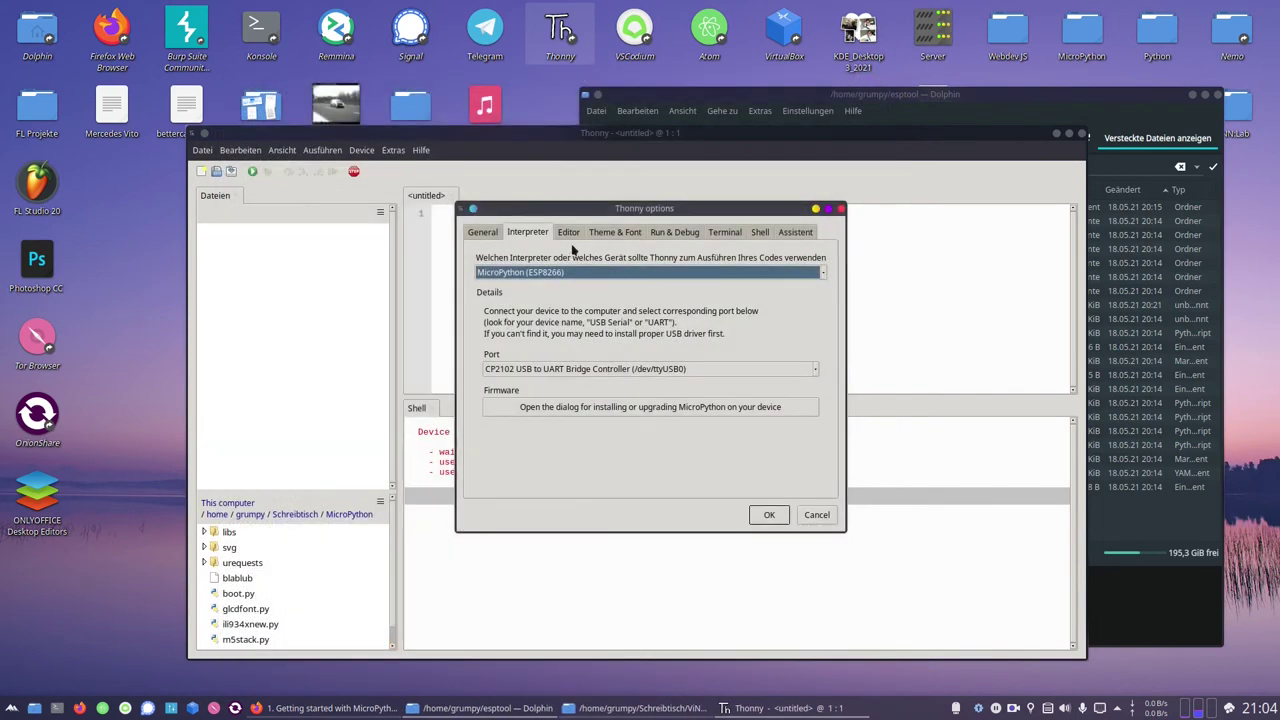
Step: Choose MicroPython (ESP8266) as Thonny's interpreter and CP2102 USB to UART Bridge Controller (/dev/ttyUSB0) as the port
{"action": "left_click", "coordinate": [556, 274]}
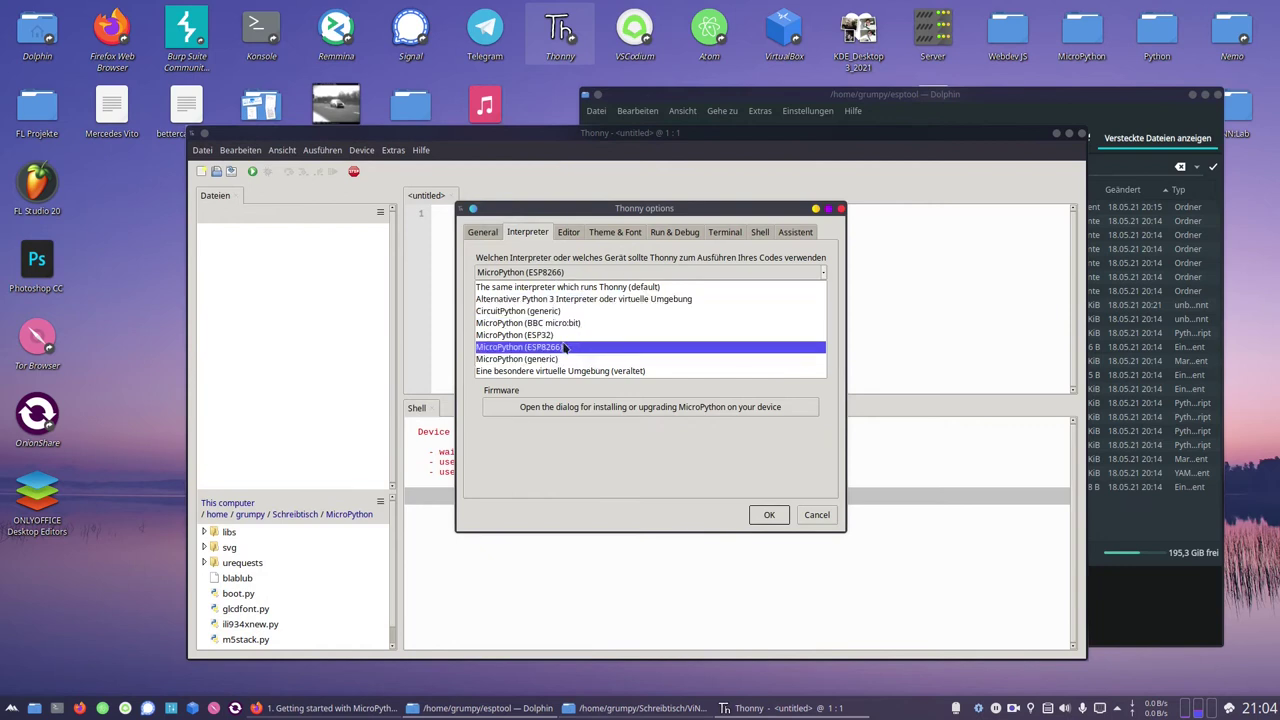
{"action": "left_click", "coordinate": [557, 447]}
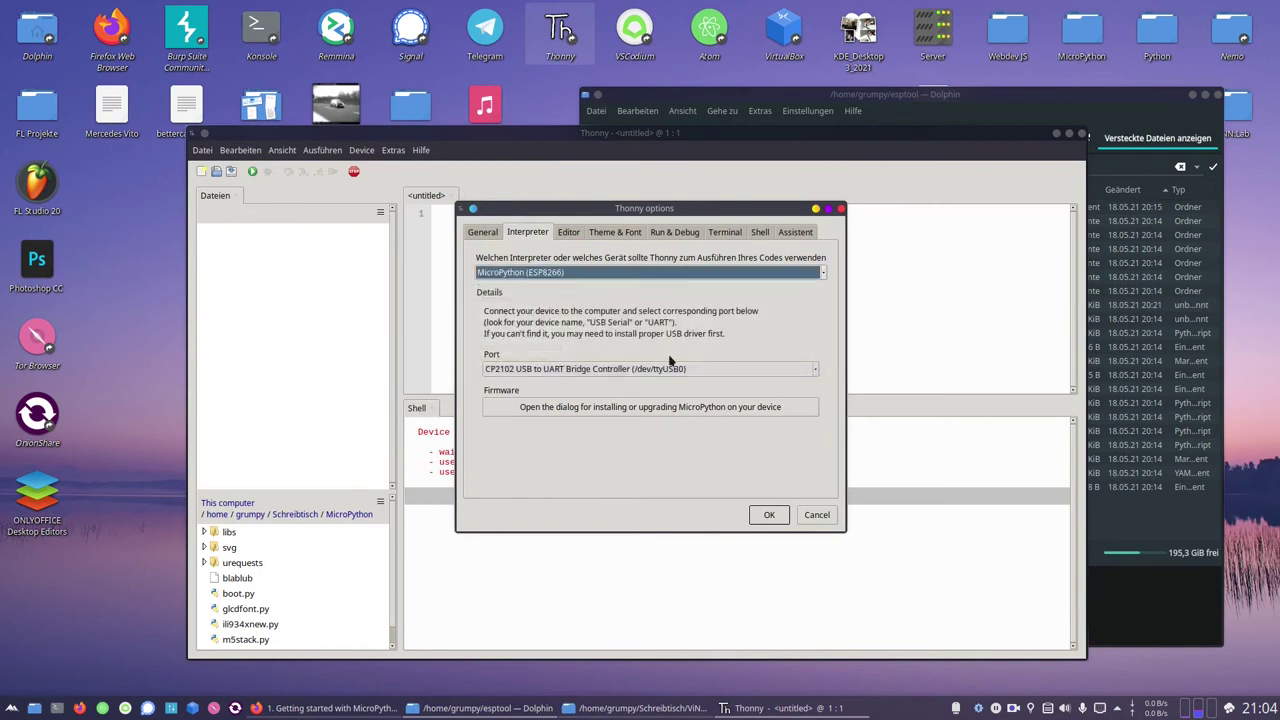
{"action": "left_click", "coordinate": [668, 368]}
{"action": "left_click", "coordinate": [528, 407]}
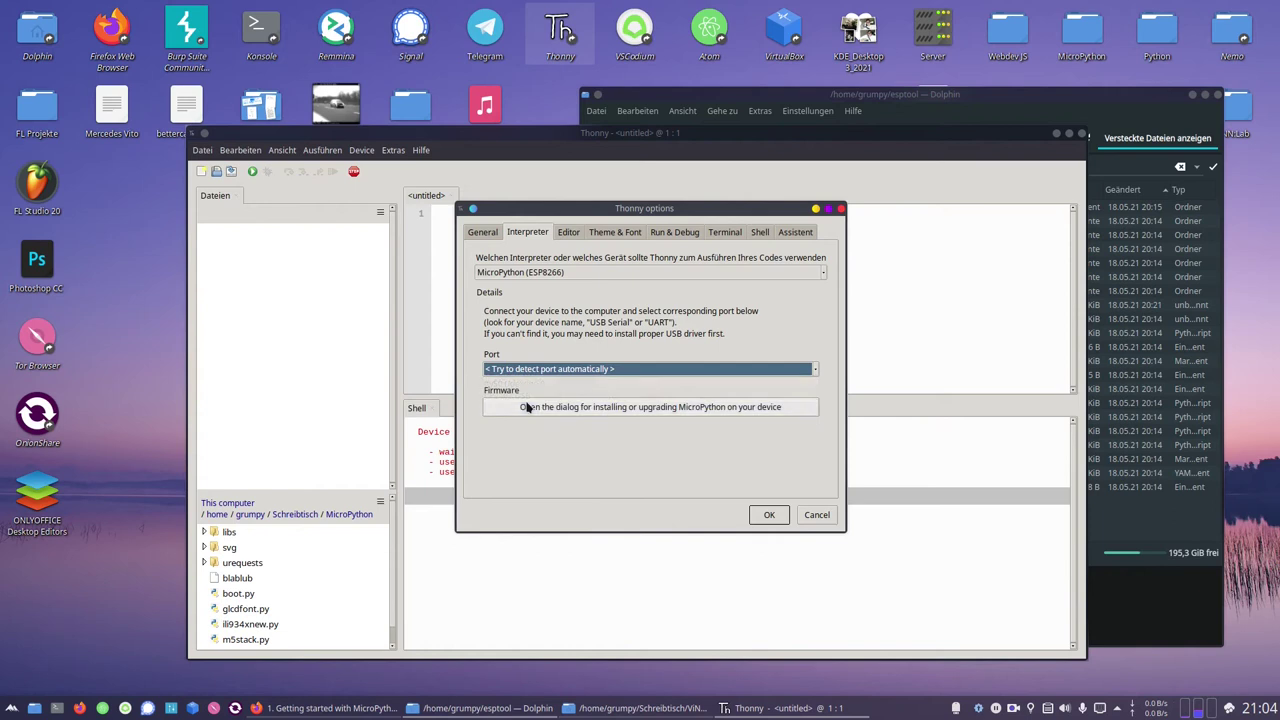
{"action": "left_click", "coordinate": [542, 370]}
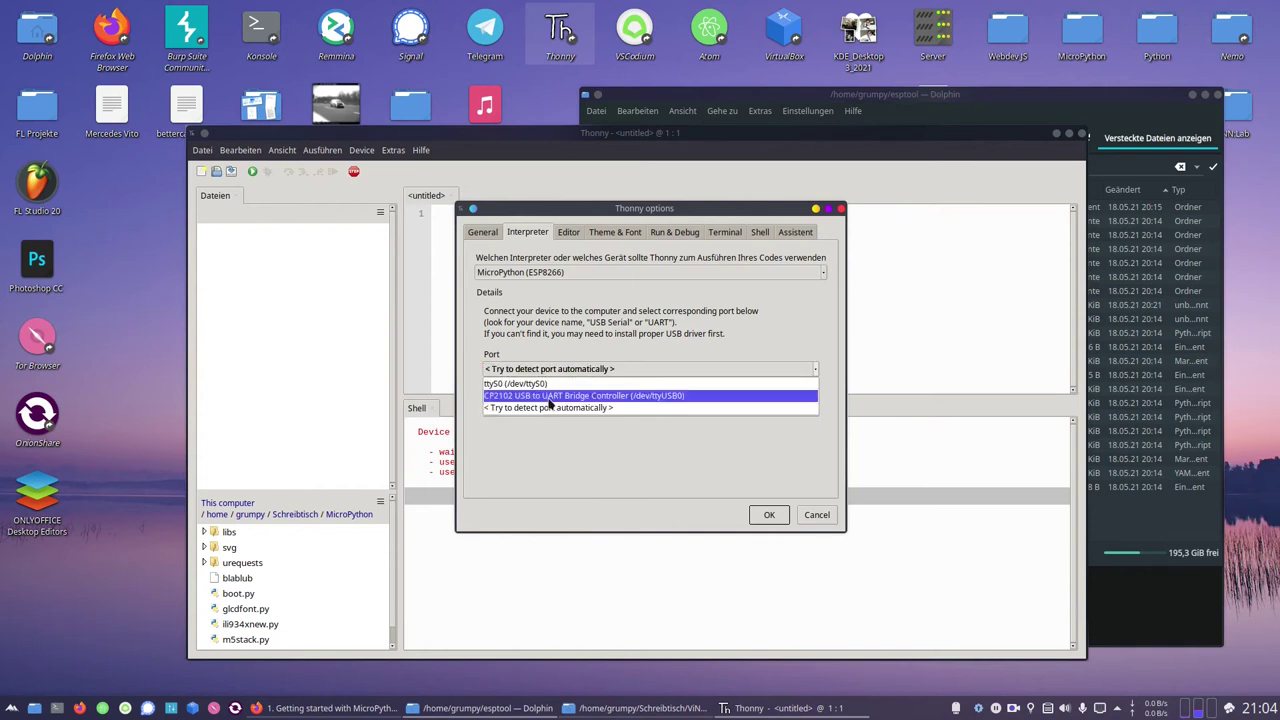
{"action": "left_click", "coordinate": [646, 397]}
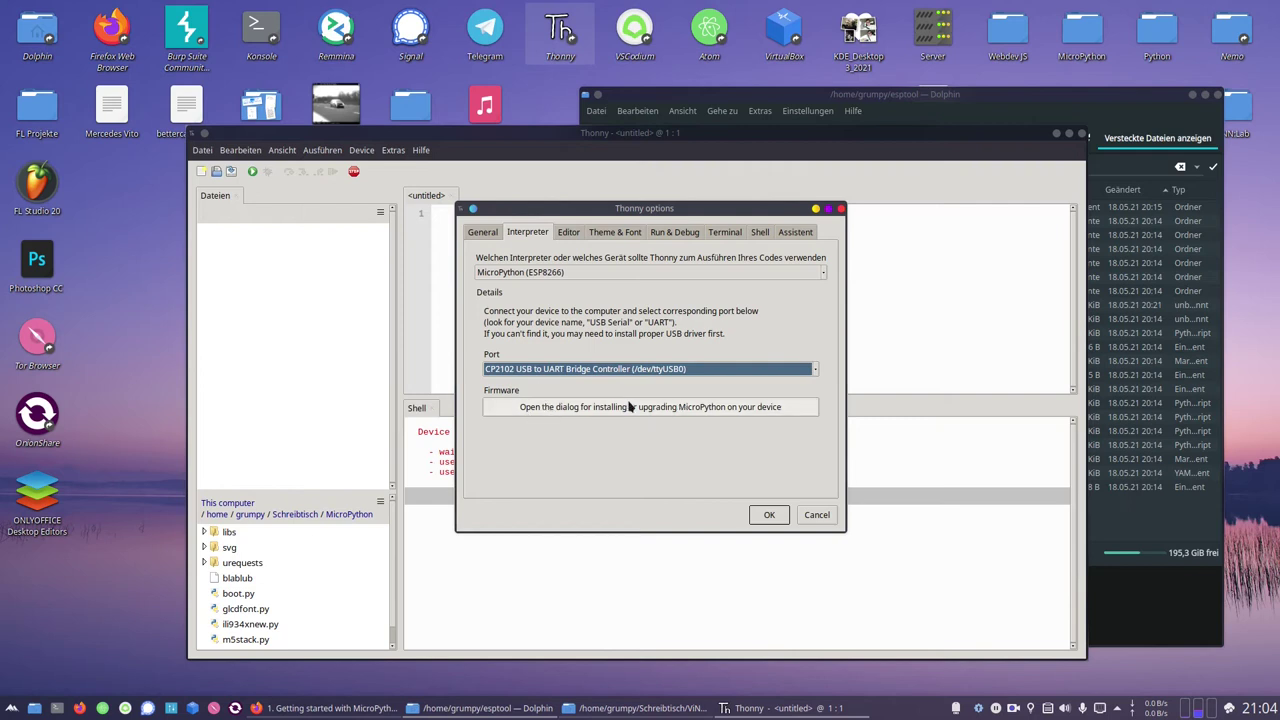
Step: Open the dialog for installing ESP8266 firmware with esptool and reposition it over the Thonny options
{"action": "left_click", "coordinate": [699, 410]}
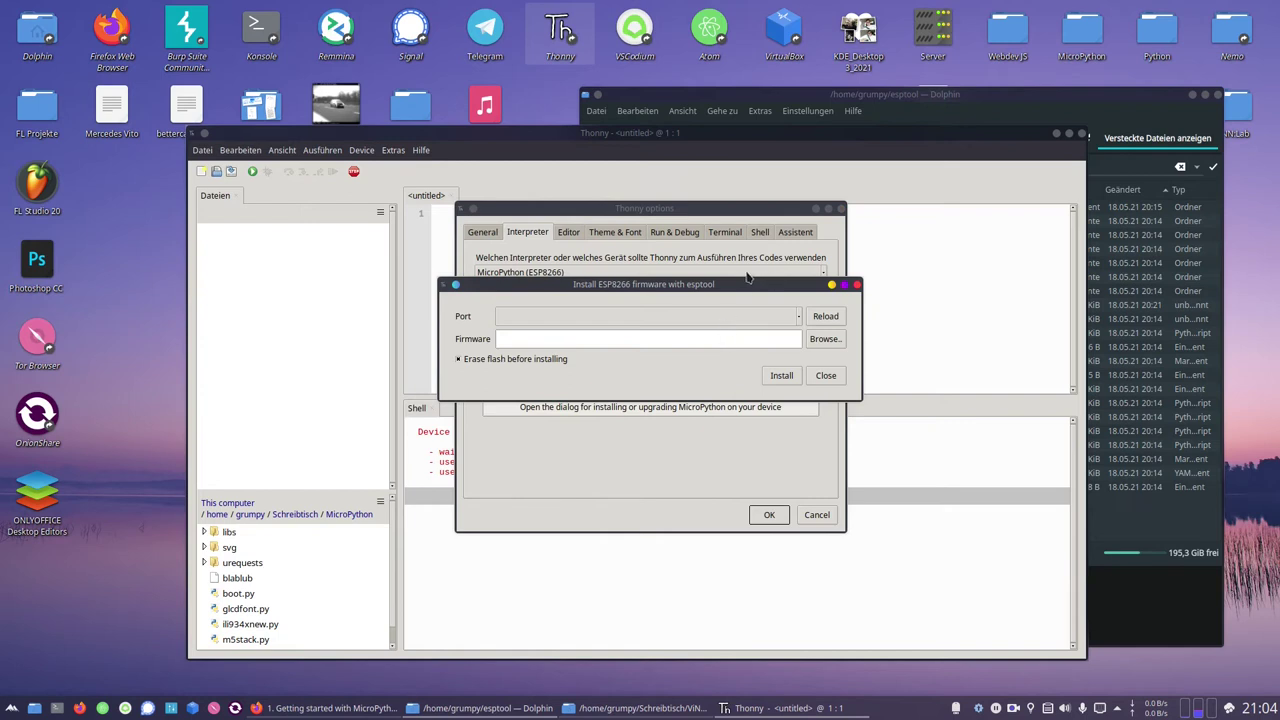
{"action": "left_click_drag", "start_coordinate": [629, 289], "coordinate": [605, 295]}
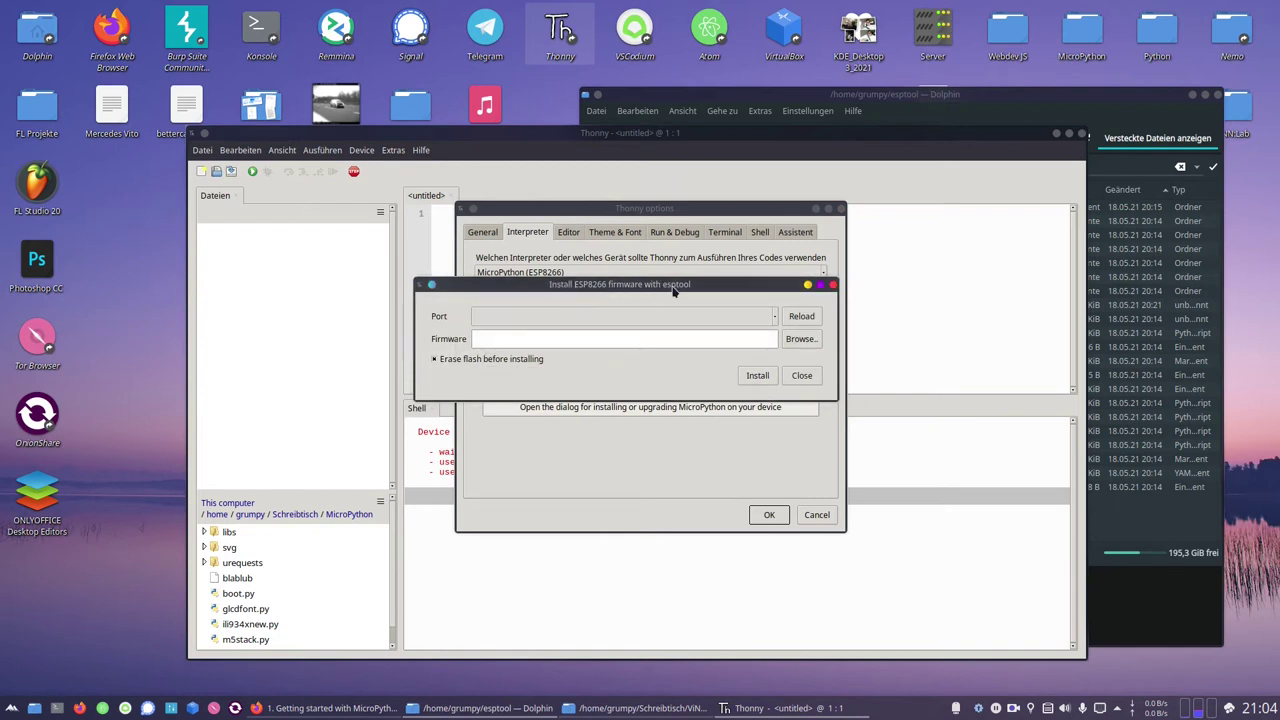
{"action": "left_click", "coordinate": [57, 708]}
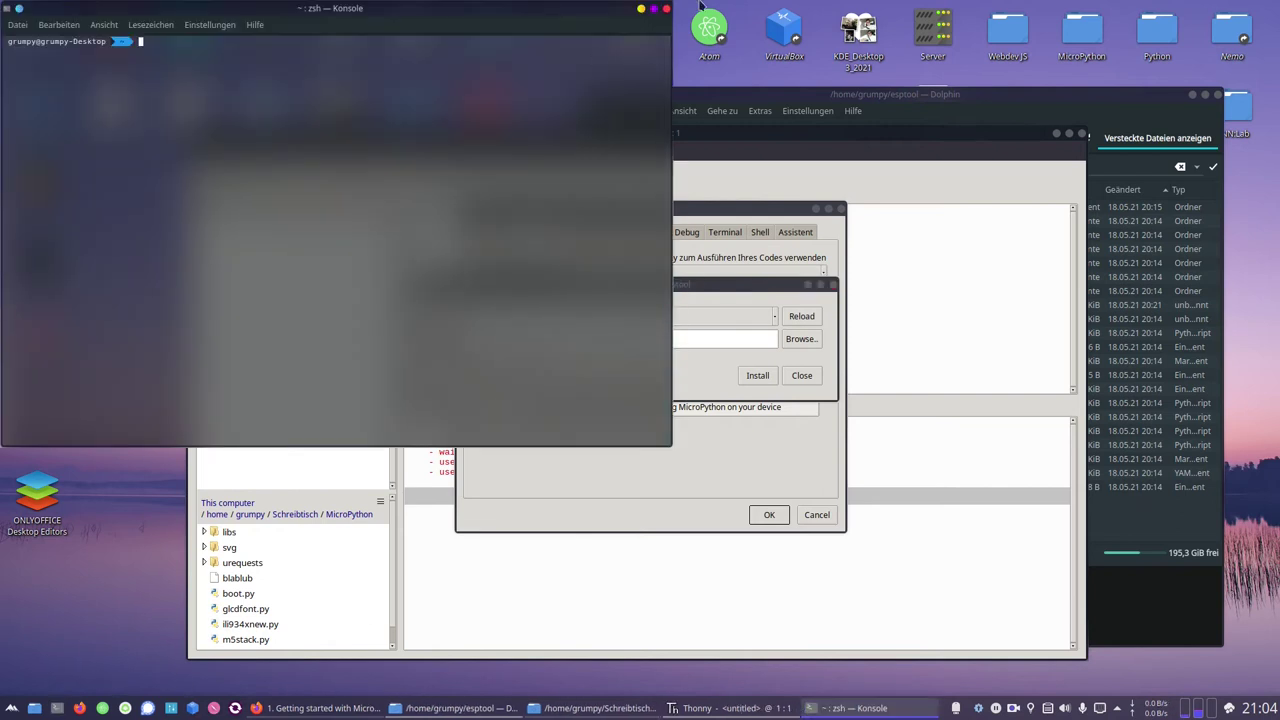
{"action": "left_click", "coordinate": [666, 10]}
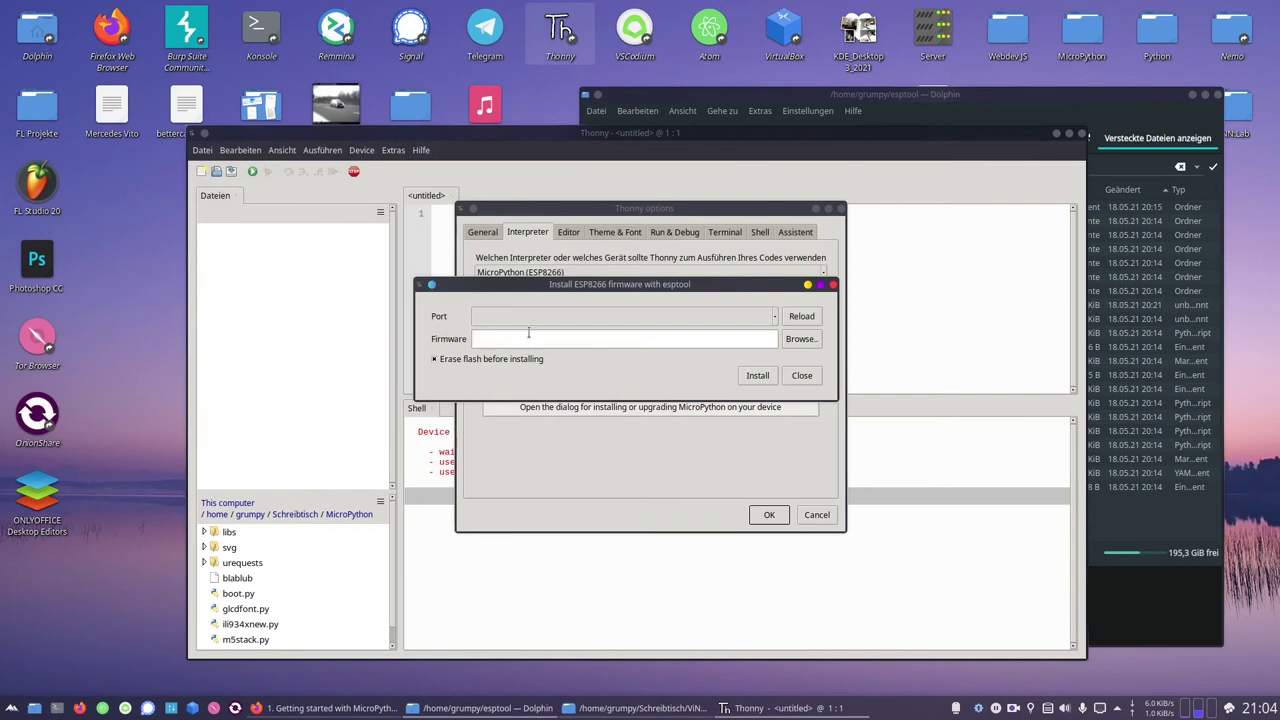
Step: Set the installer's port to CP2102 USB to UART Bridge Controller (/dev/ttyUSB0) and select esp8266-1m-20200902-v1.13.bin in the firmware file browser
{"action": "left_click", "coordinate": [775, 316]}
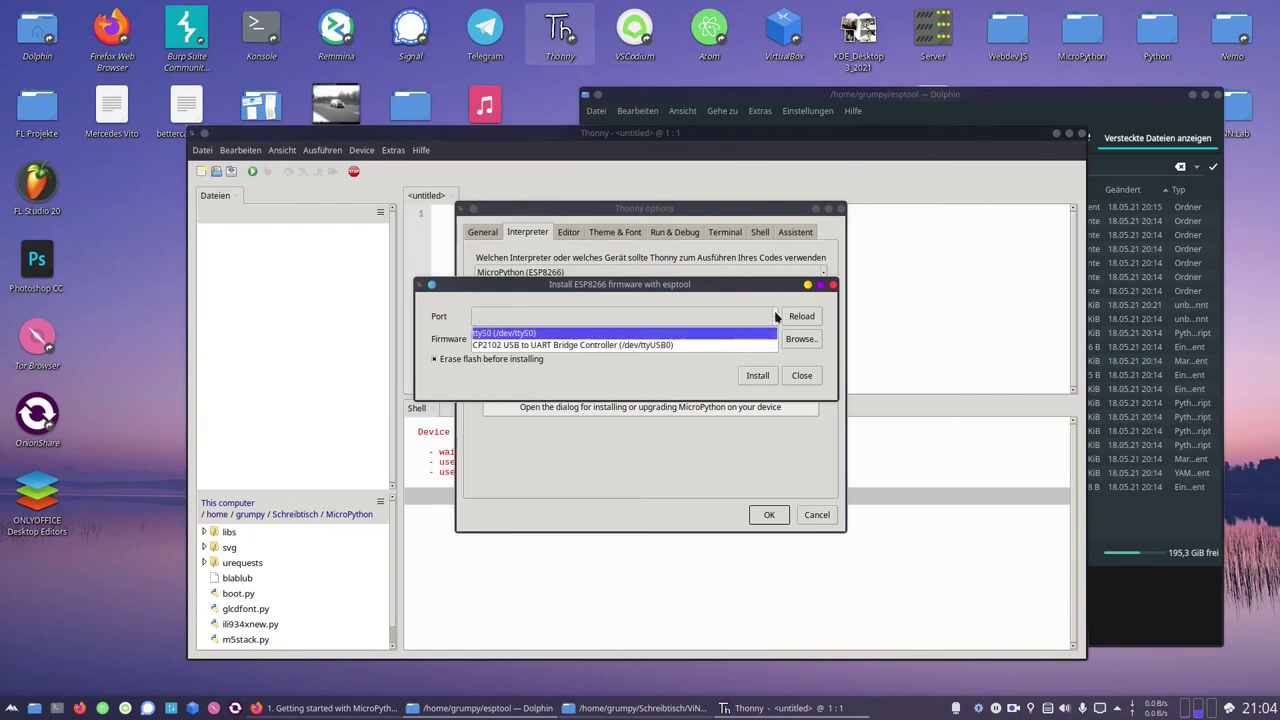
{"action": "left_click", "coordinate": [545, 344]}
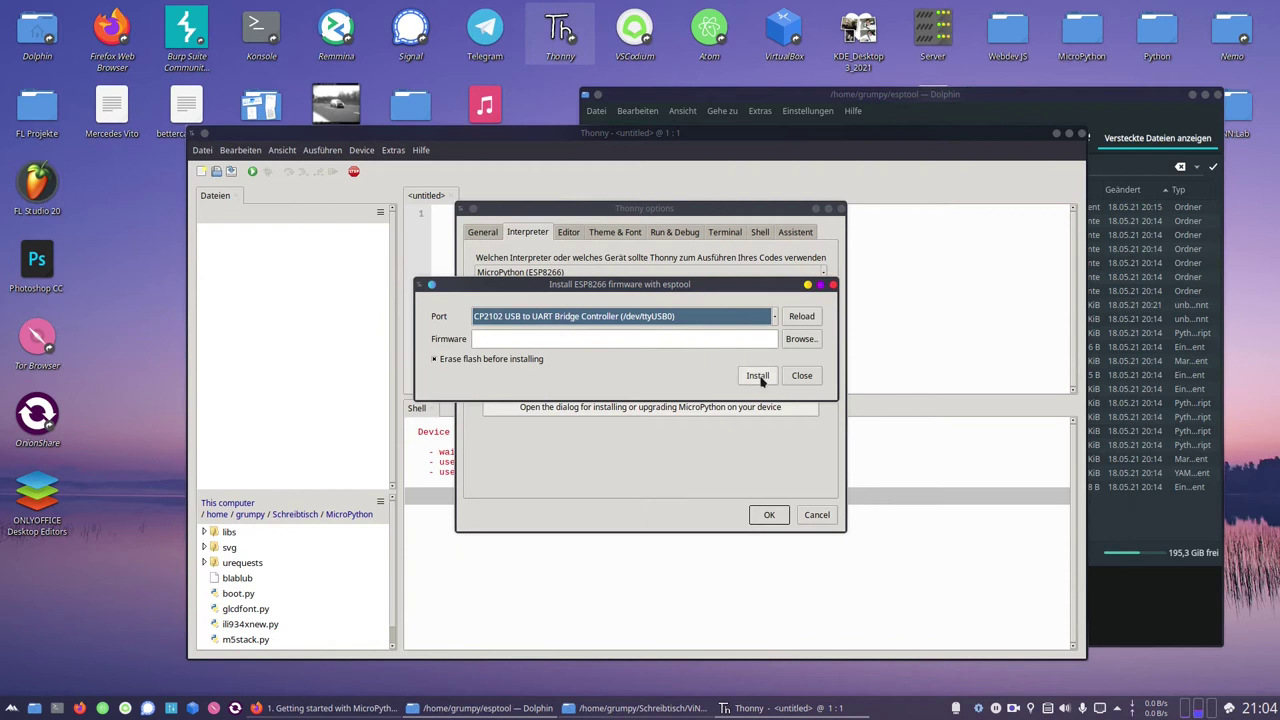
{"action": "left_click", "coordinate": [800, 339]}
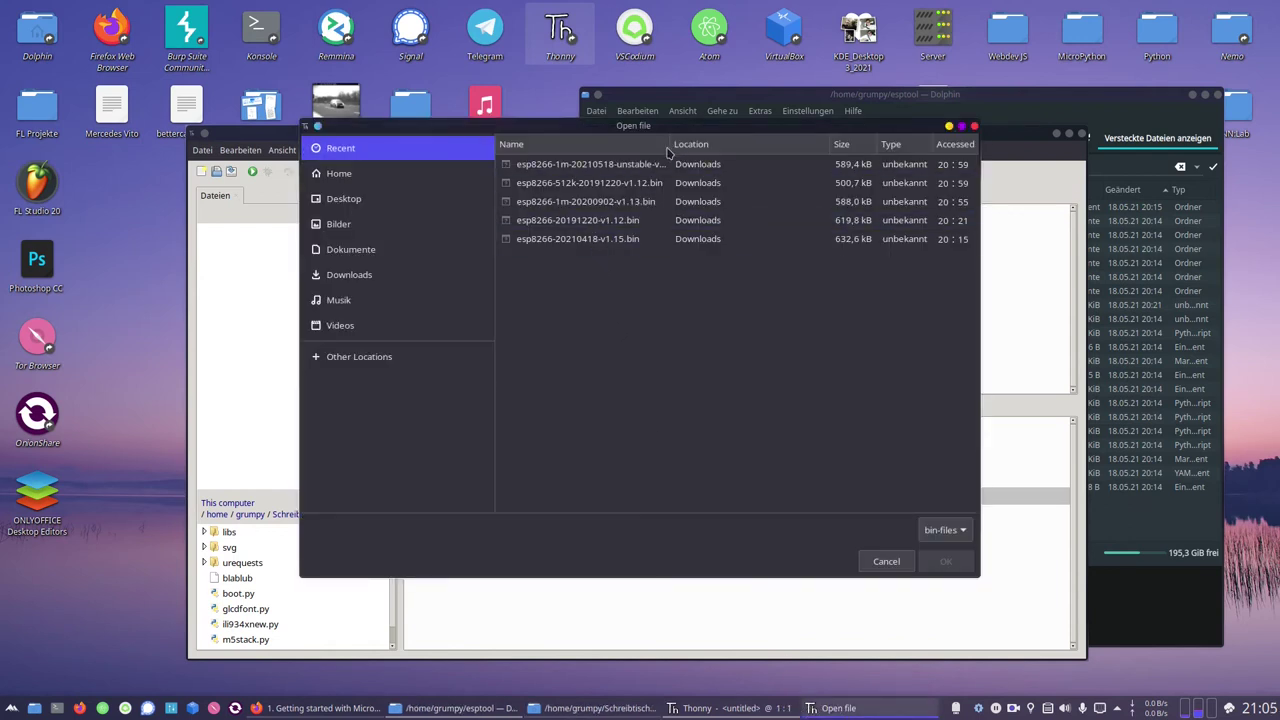
{"action": "left_click_drag", "start_coordinate": [668, 150], "coordinate": [693, 165]}
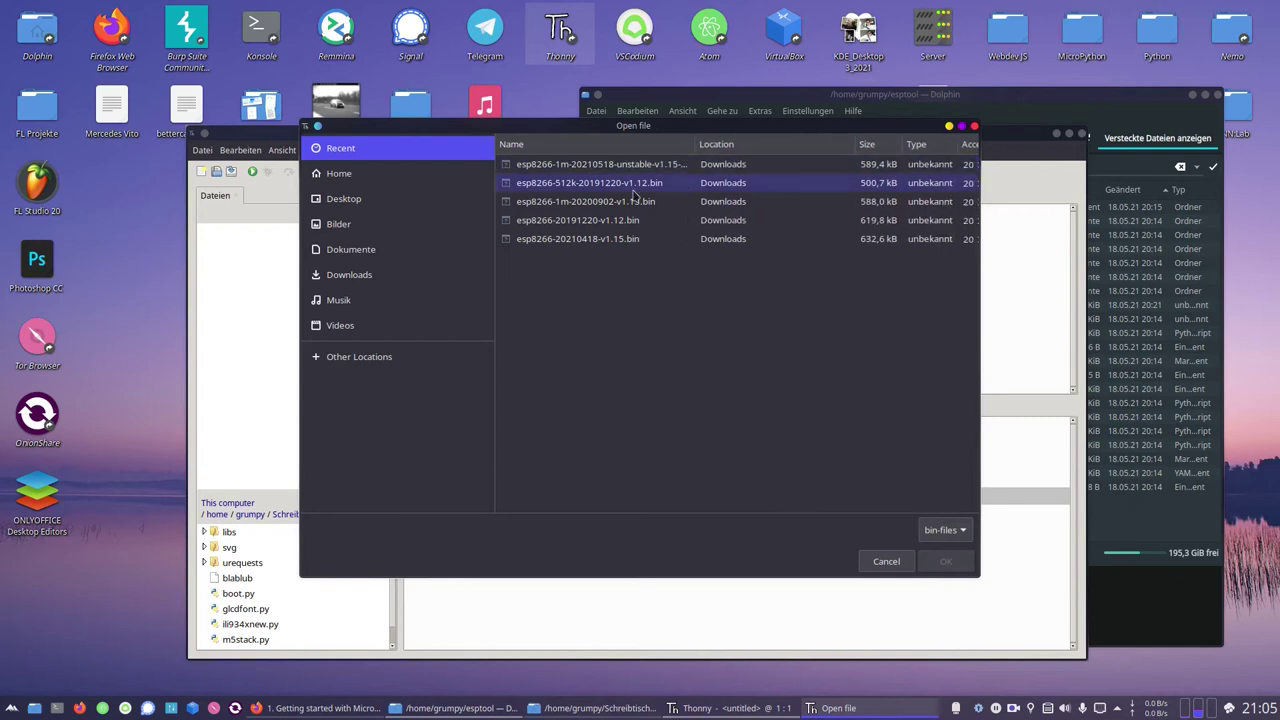
{"action": "left_click", "coordinate": [590, 203]}
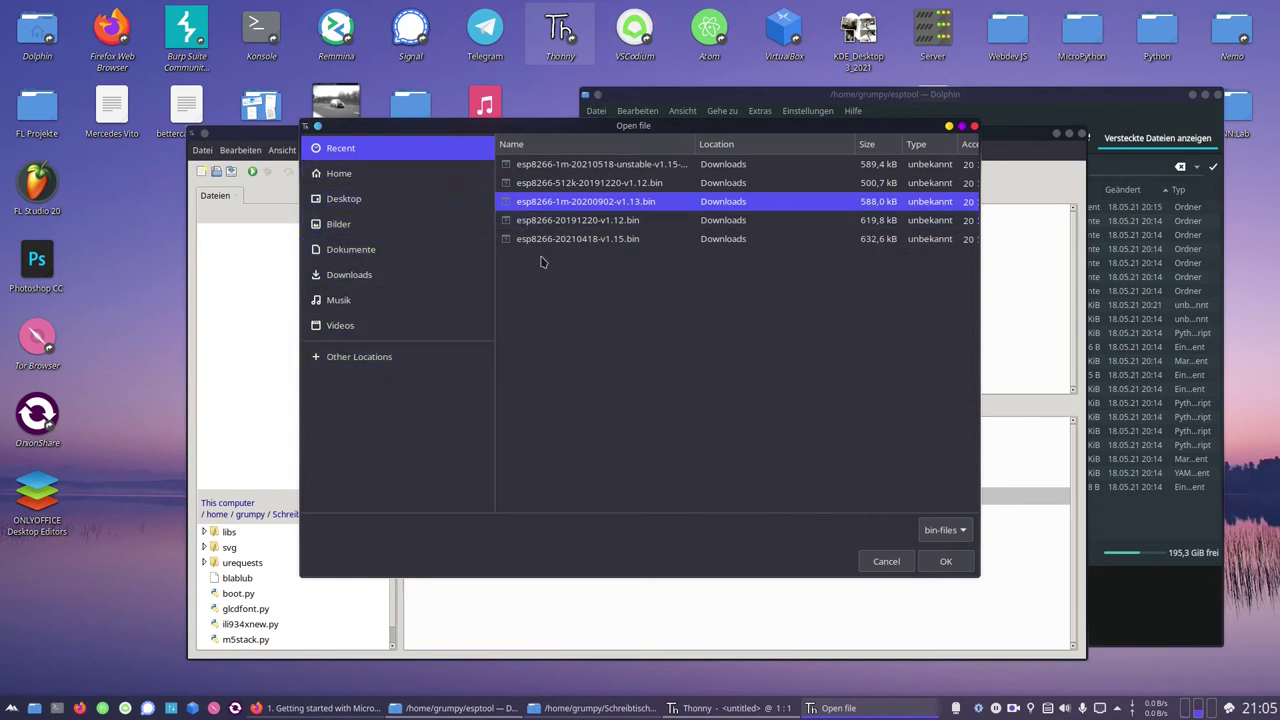
{"action": "left_click", "coordinate": [557, 226]}
{"action": "left_click", "coordinate": [561, 206]}
{"action": "key", "text": "Up"}
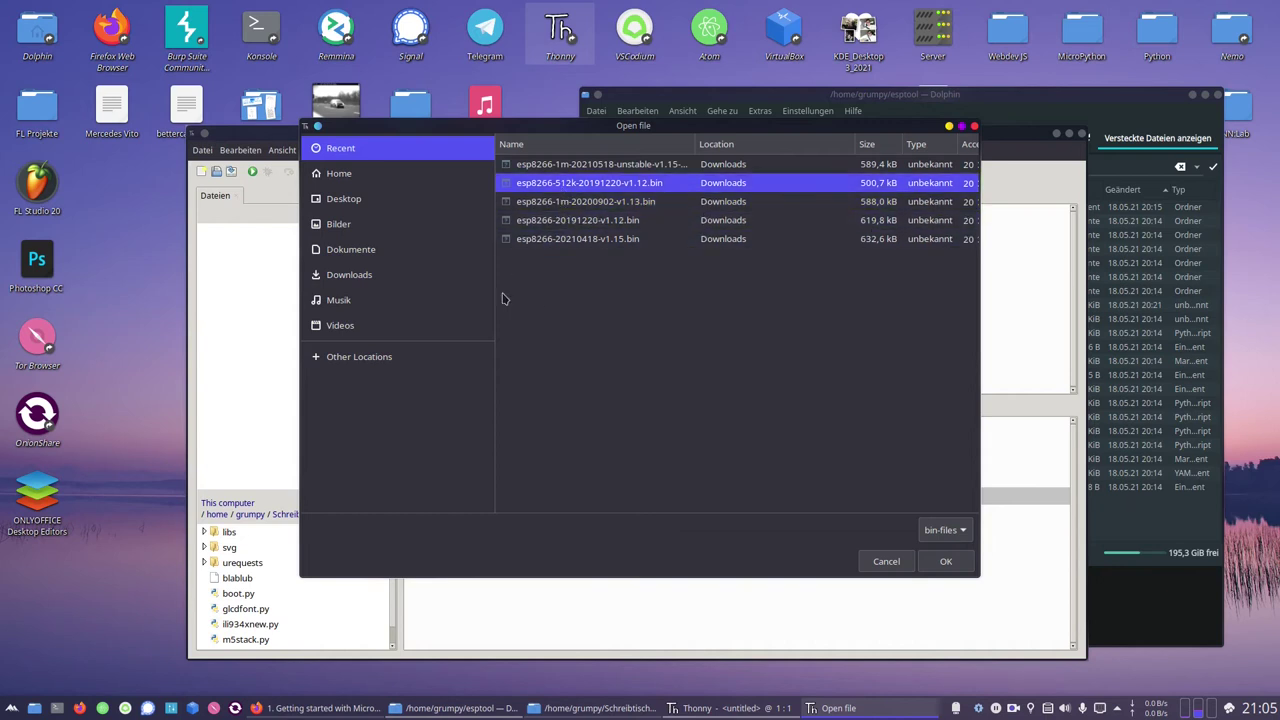
{"action": "left_click", "coordinate": [590, 203]}
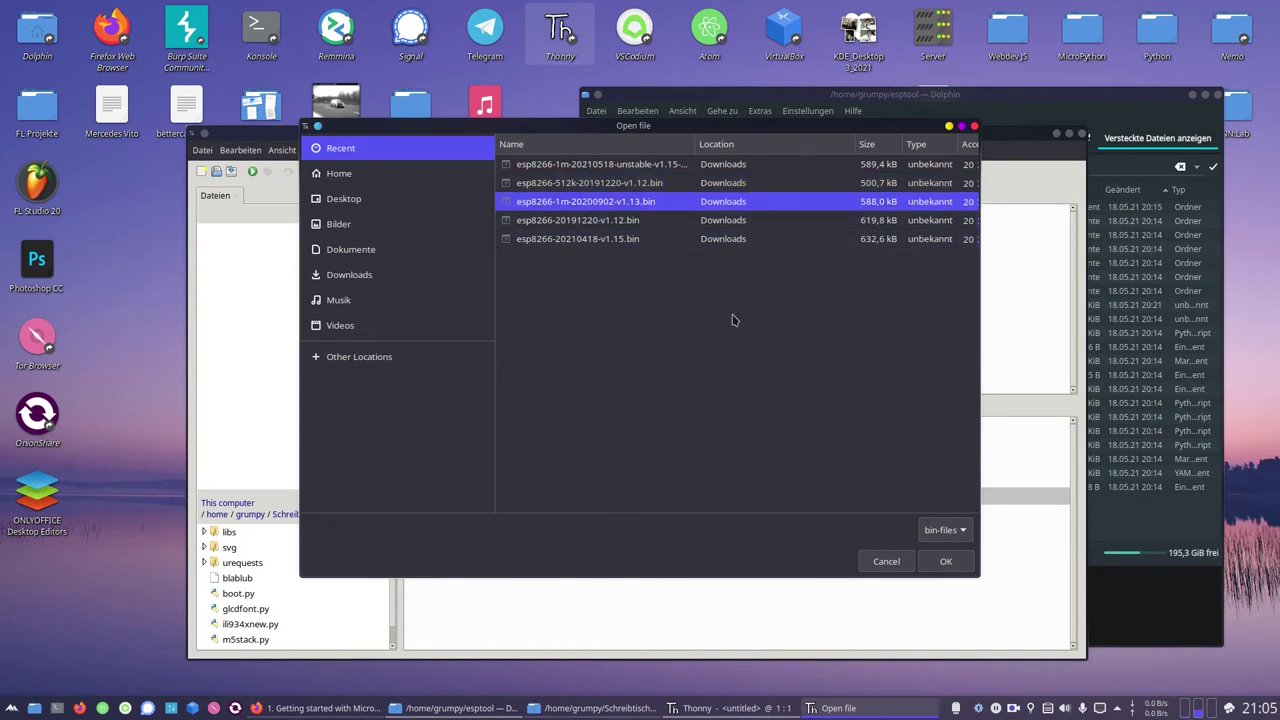
Step: Switch to the MicroPython documentation in Firefox and examine the --flash_size=detect option of the write_flash command
{"action": "left_click", "coordinate": [320, 709]}
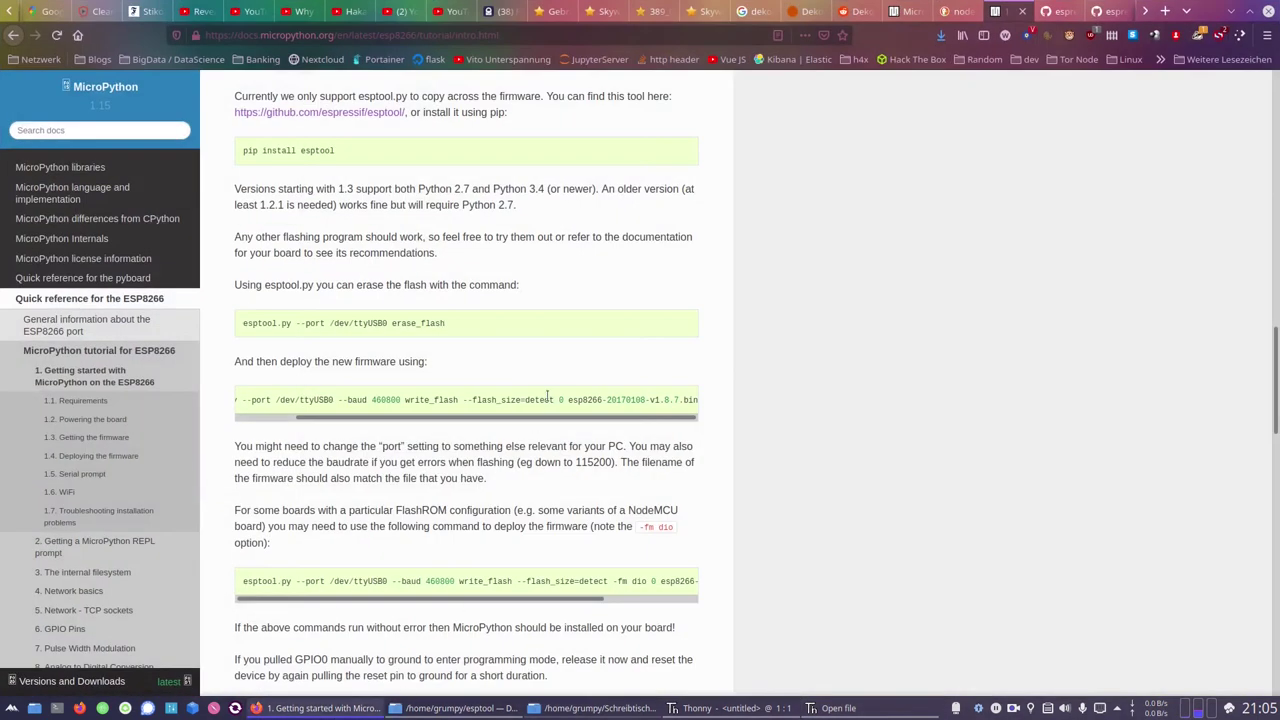
{"action": "left_click_drag", "start_coordinate": [459, 399], "coordinate": [550, 399]}
{"action": "left_click", "coordinate": [556, 463]}
{"action": "left_click", "coordinate": [1228, 14]}
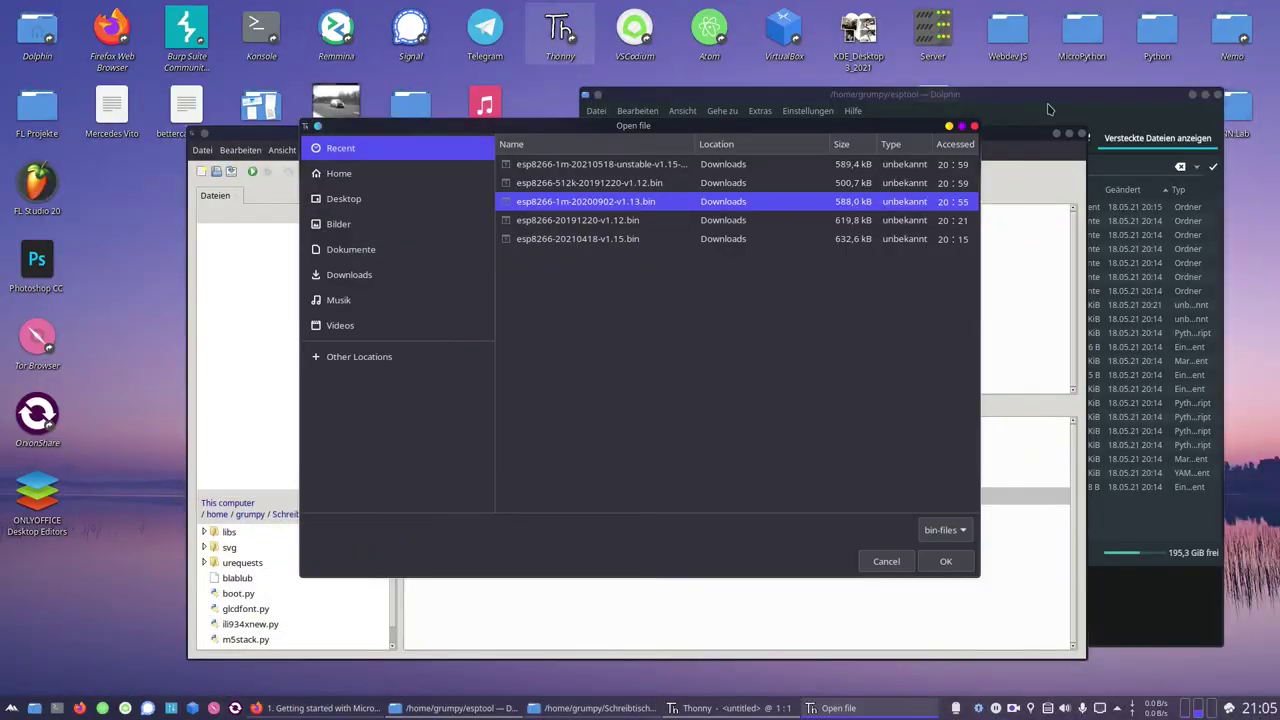
Step: Load esp8266-1m-20200902-v1.13.bin into the installer, keeping Erase flash before installing enabled
{"action": "double_click", "coordinate": [590, 202]}
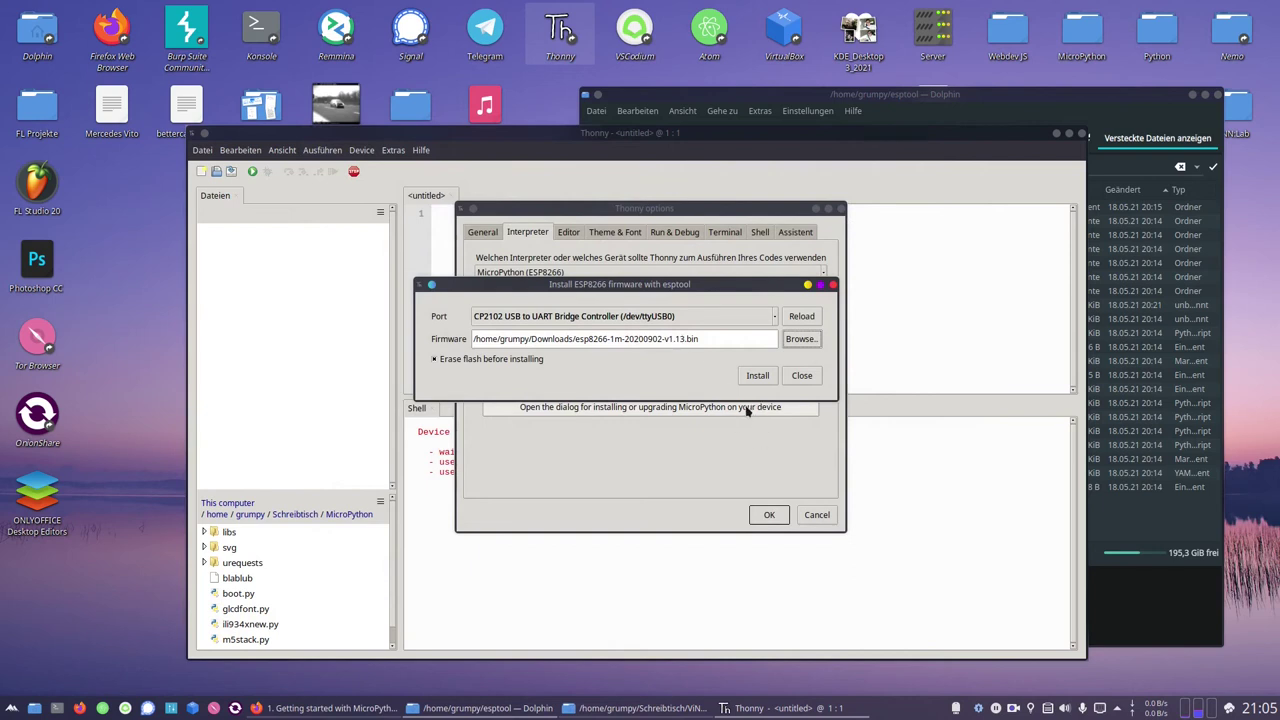
{"action": "left_click", "coordinate": [470, 363]}
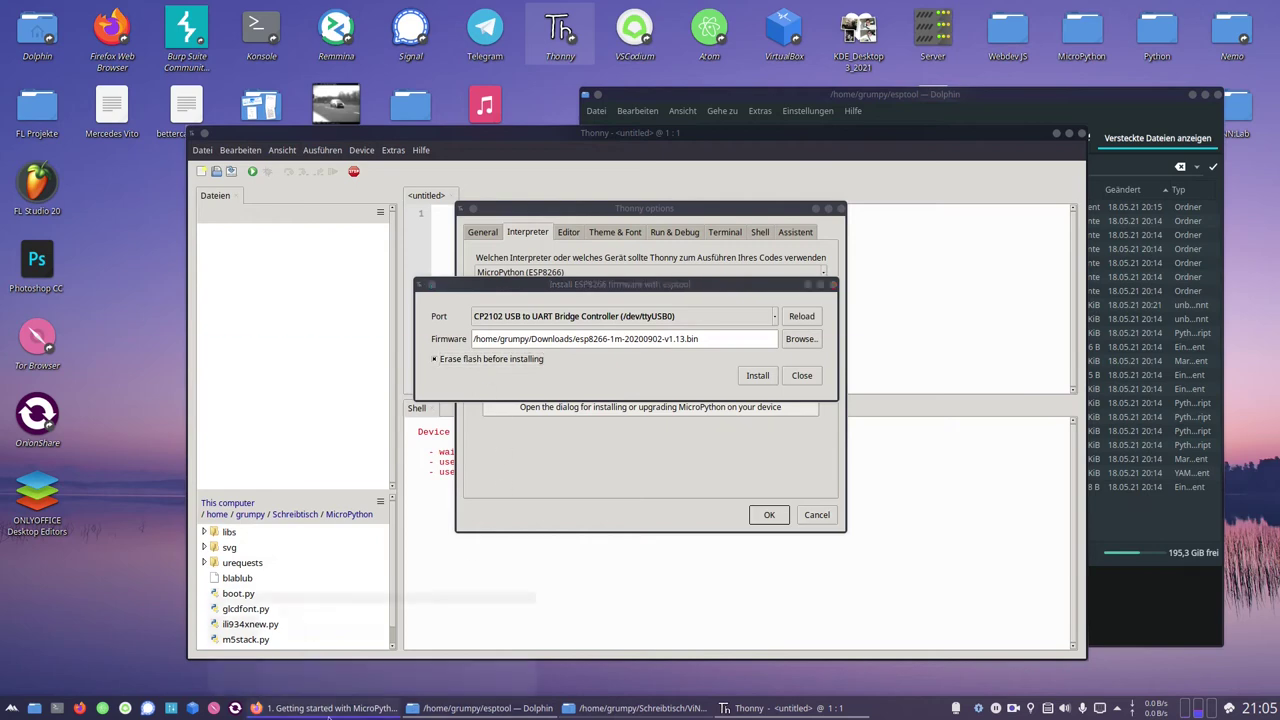
Step: Switch to the Firefox documentation and review the erase_flash and write_flash commands, highlighting their descriptions, before returning to Thonny's erase option
{"action": "left_click", "coordinate": [335, 708]}
{"action": "mouse_move", "coordinate": [440, 318]}
{"action": "left_mouse_down"}
{"action": "mouse_move", "coordinate": [386, 323]}
{"action": "mouse_move", "coordinate": [468, 323]}
{"action": "mouse_move", "coordinate": [278, 323]}
{"action": "mouse_move", "coordinate": [329, 297]}
{"action": "left_mouse_up"}
{"action": "left_click", "coordinate": [345, 292]}
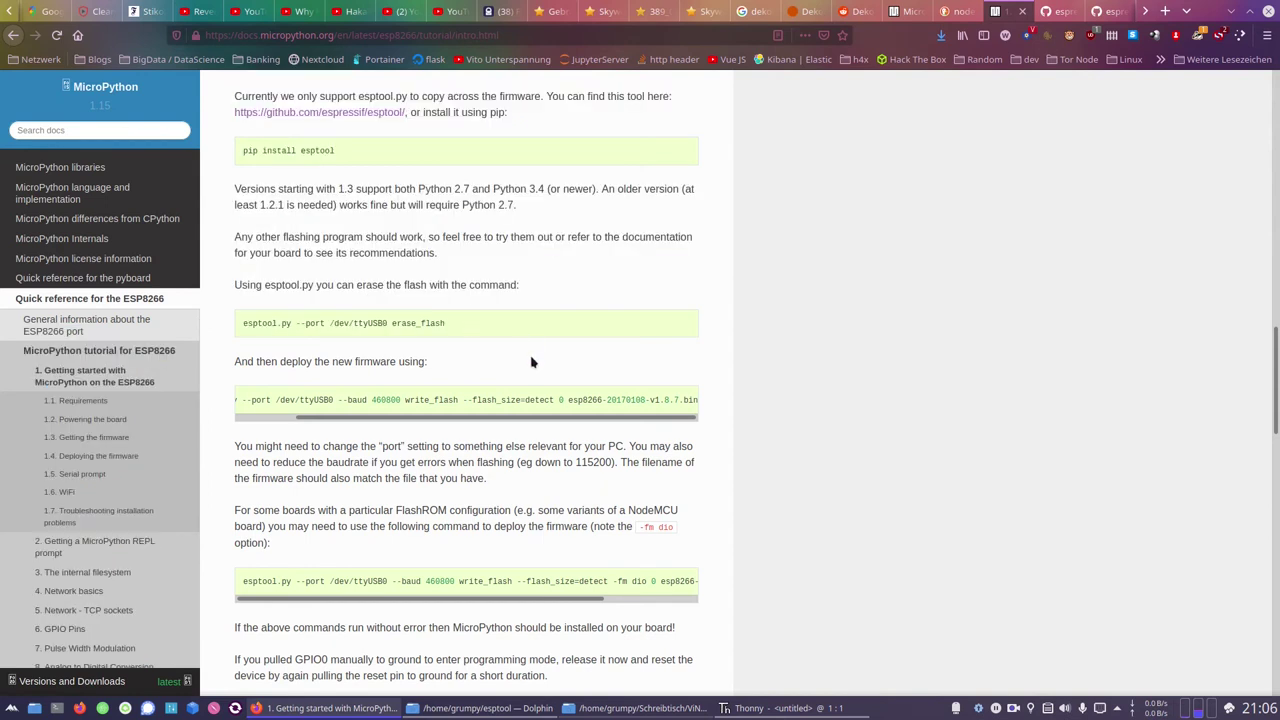
{"action": "left_click_drag", "start_coordinate": [238, 285], "coordinate": [557, 287]}
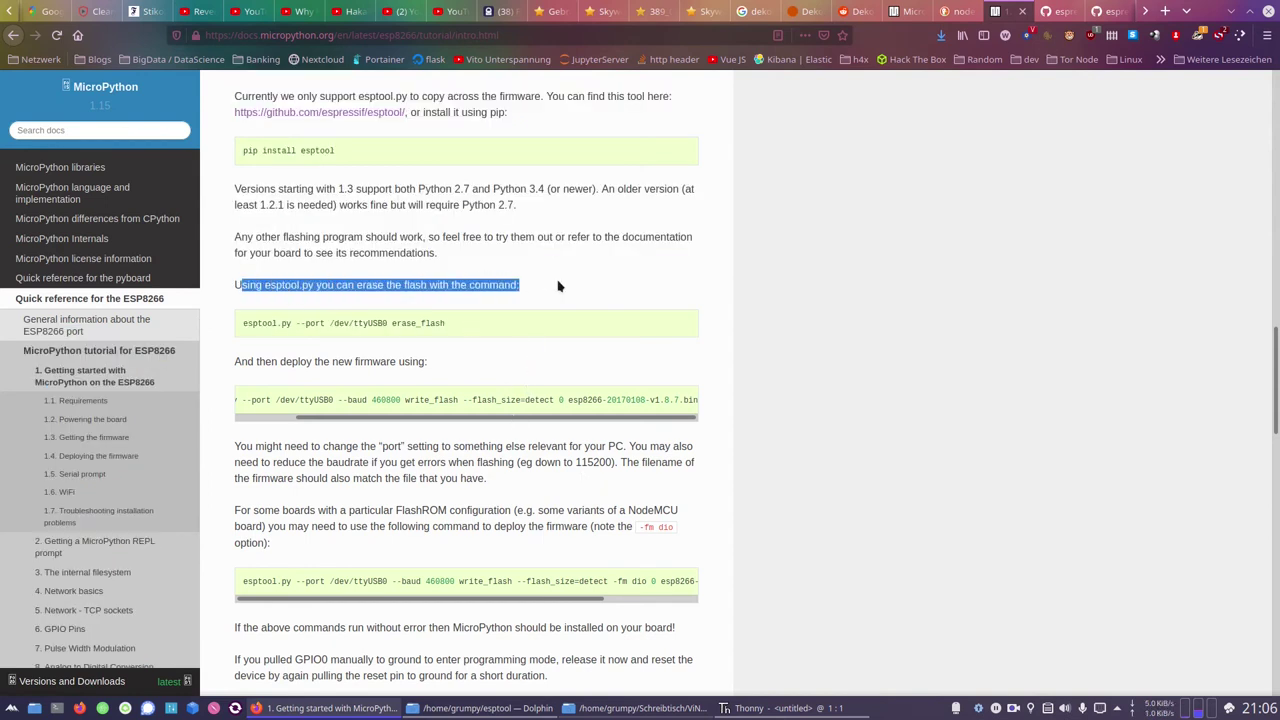
{"action": "left_click", "coordinate": [310, 323]}
{"action": "triple_click", "coordinate": [310, 323]}
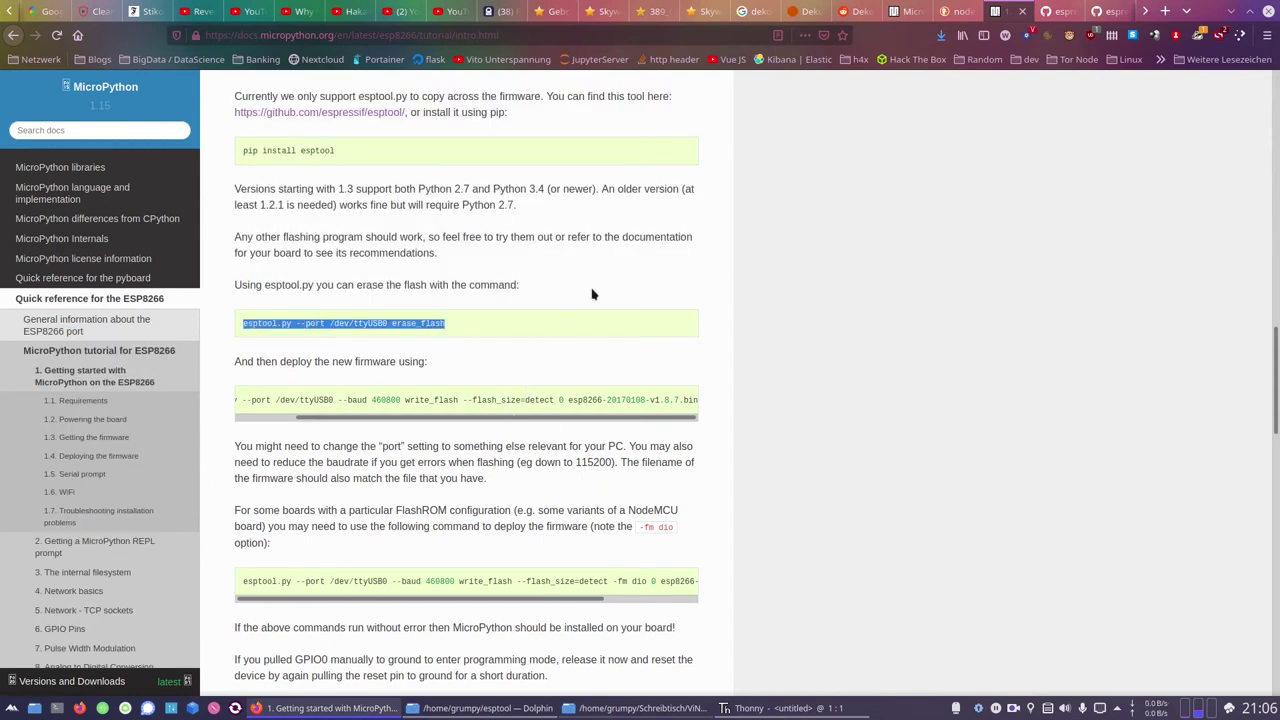
{"action": "left_click", "coordinate": [237, 365]}
{"action": "left_click_drag", "start_coordinate": [237, 365], "coordinate": [472, 382]}
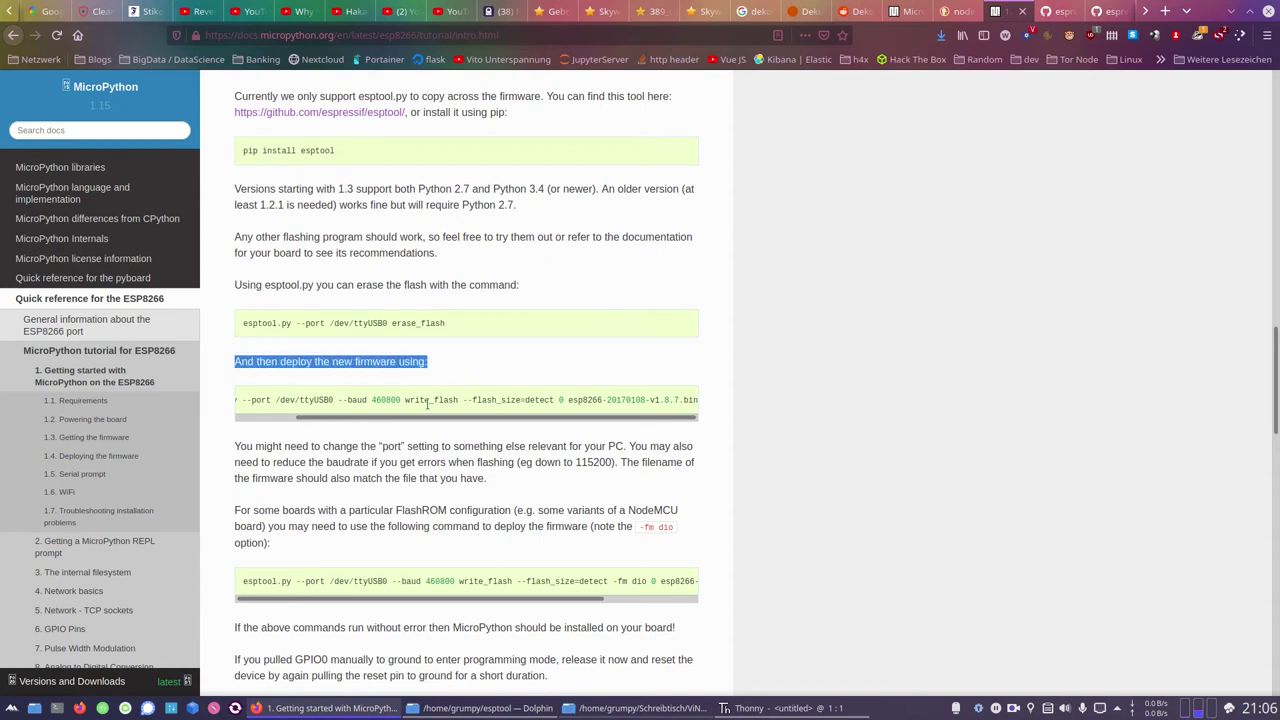
{"action": "triple_click", "coordinate": [428, 402]}
{"action": "left_click", "coordinate": [512, 372]}
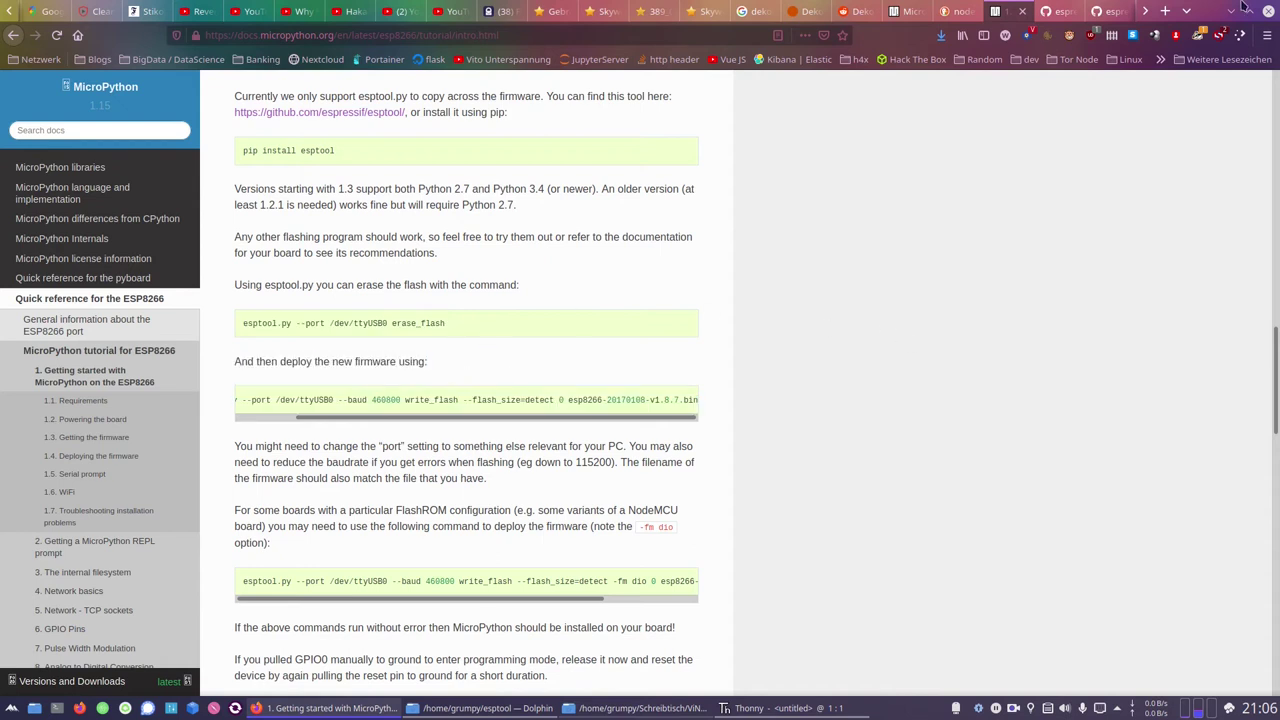
{"action": "left_click", "coordinate": [1231, 10]}
{"action": "left_click", "coordinate": [450, 362]}
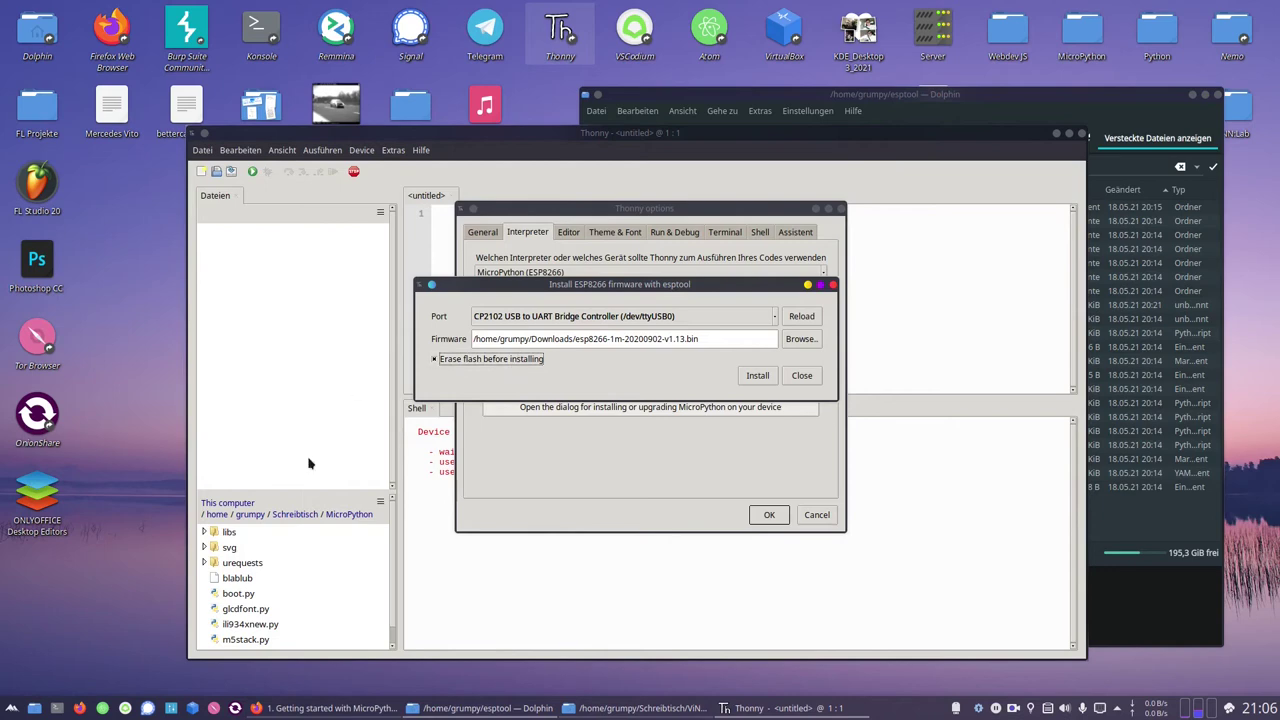
Step: Reopen the Firefox documentation and examine the full esptool.py write_flash command for deploying the firmware
{"action": "left_click", "coordinate": [345, 710]}
{"action": "scroll", "coordinate": [300, 410], "scroll_direction": "left", "scroll_amount": 3}
{"action": "triple_click", "coordinate": [448, 400]}
{"action": "left_click", "coordinate": [653, 398]}
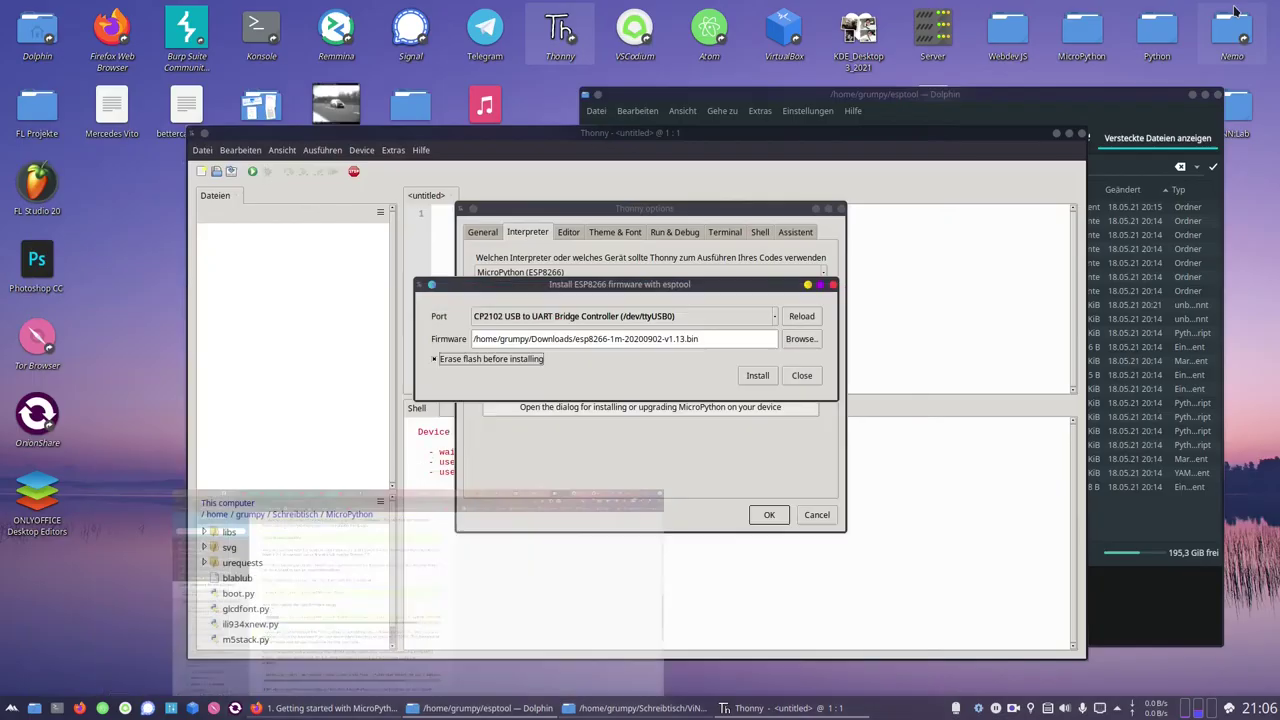
Step: Return to Thonny's installer dialog and start installing the ESP8266 firmware on the board
{"action": "left_click", "coordinate": [1213, 11]}
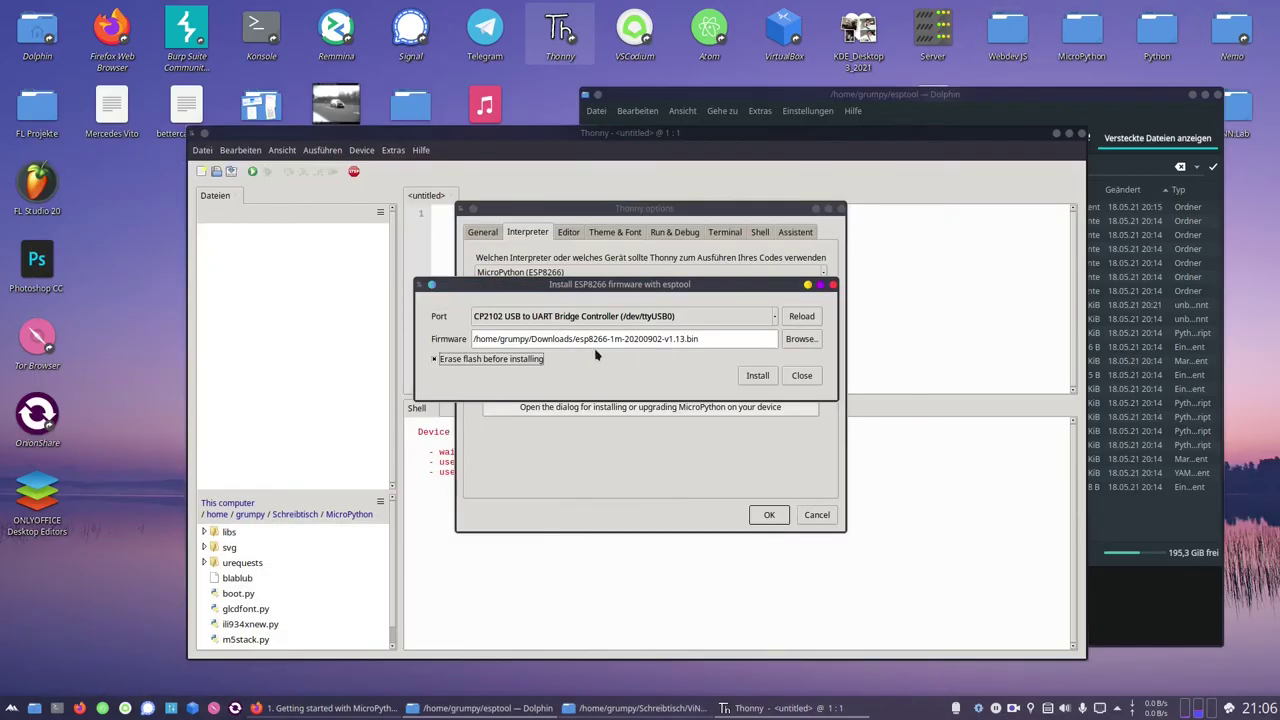
{"action": "left_click", "coordinate": [757, 376]}
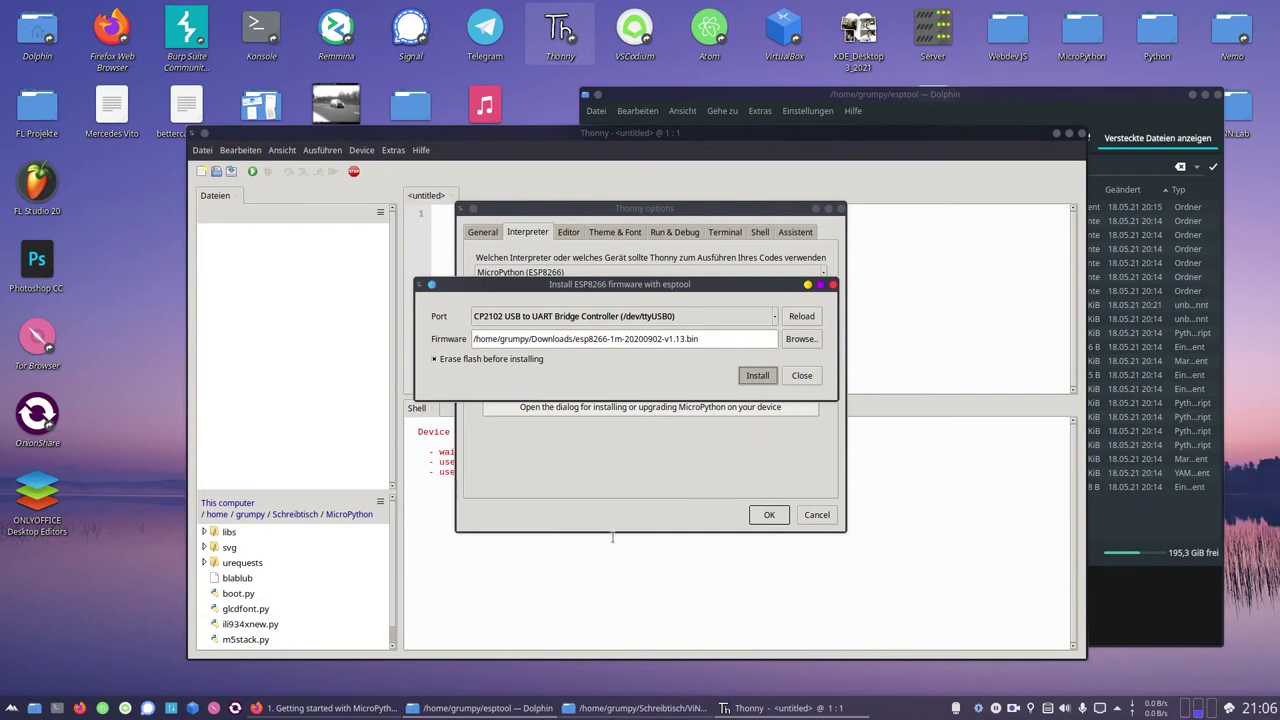